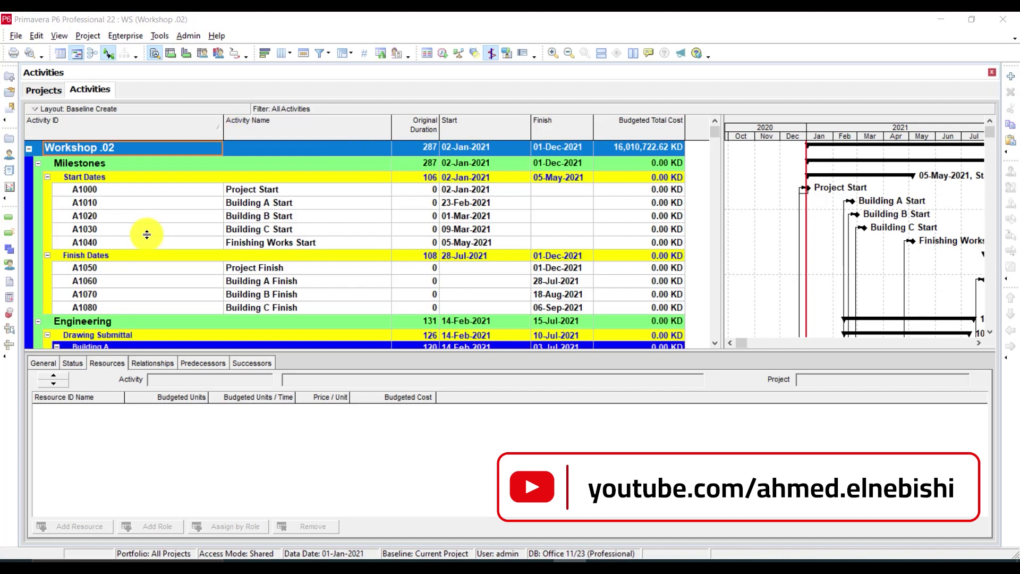
Step: Select all Workshop .02 activity rows in P6 and switch to the Export WBS to Excel Macro workbook
{"action": "key", "text": "ctrl+a"}
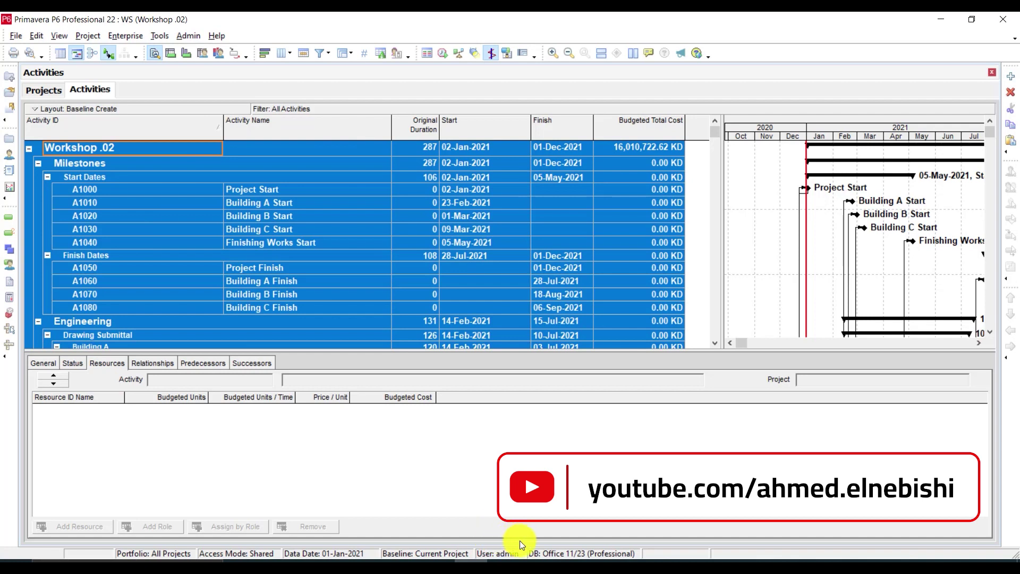
{"action": "left_click", "coordinate": [536, 558]}
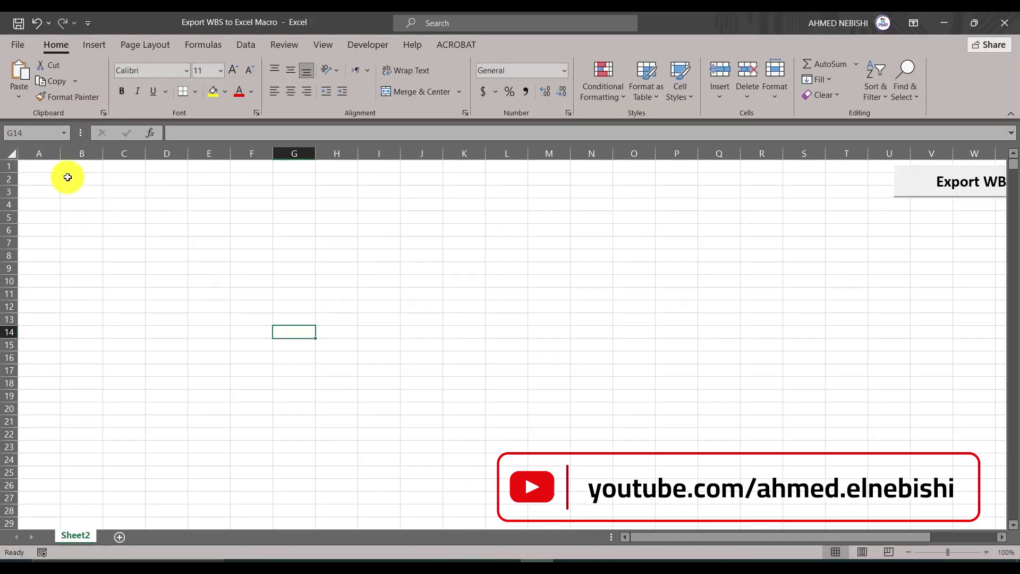
Step: Paste the P6 activities into Sheet2 at A1 and run the Export WBS color-band macro
{"action": "left_click", "coordinate": [41, 168]}
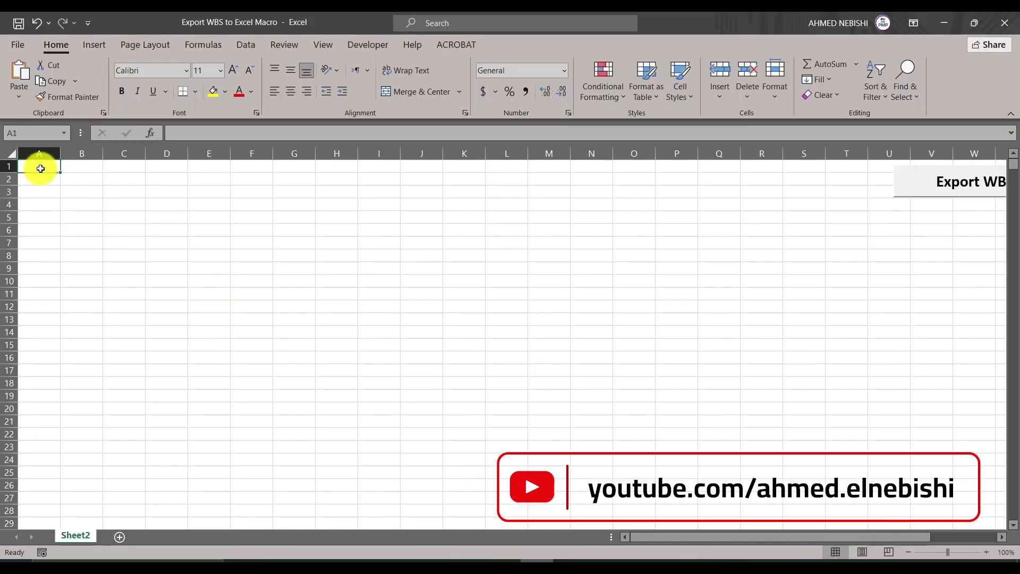
{"action": "key", "text": "ctrl+v"}
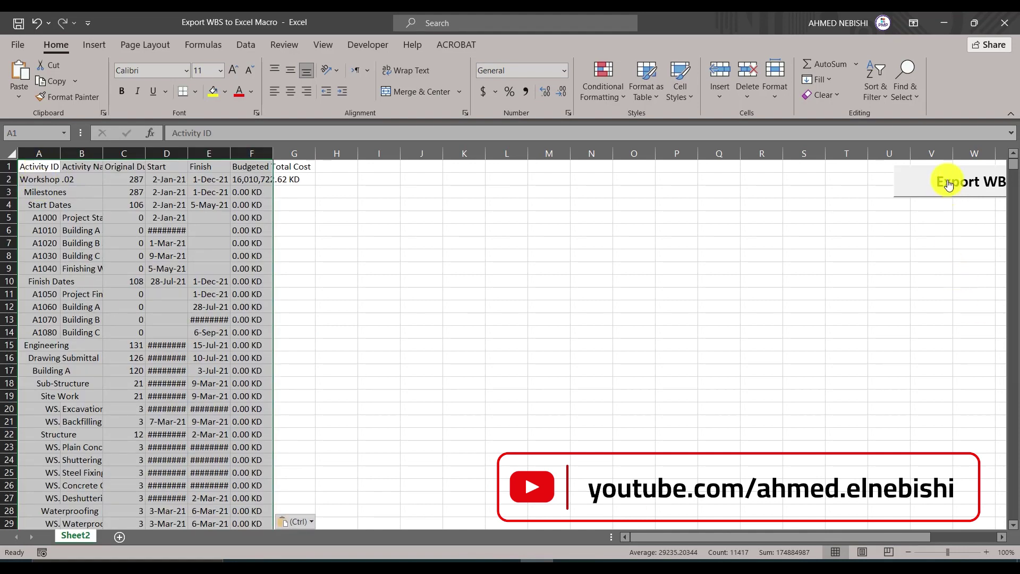
{"action": "left_click", "coordinate": [948, 182]}
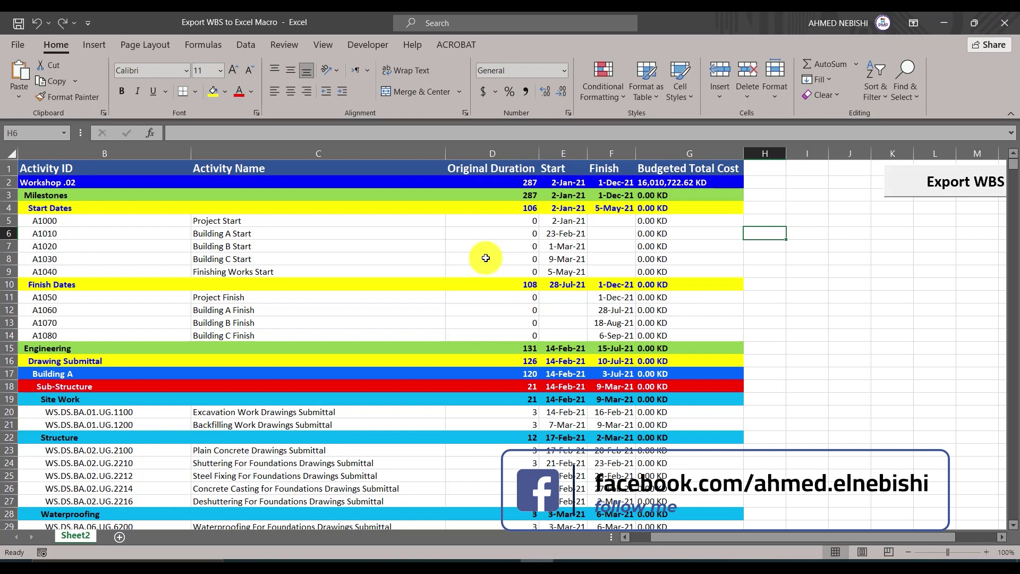
{"action": "left_click", "coordinate": [688, 72]}
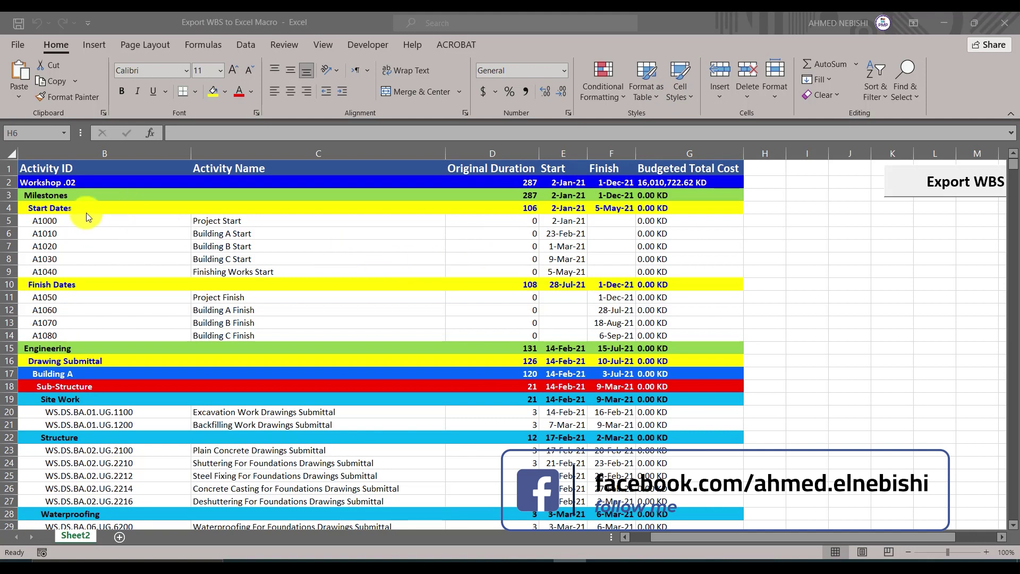
Step: Check the Trust Center macro settings to confirm VBA macros are enabled, then close Excel
{"action": "left_click", "coordinate": [17, 46]}
{"action": "left_click", "coordinate": [42, 536]}
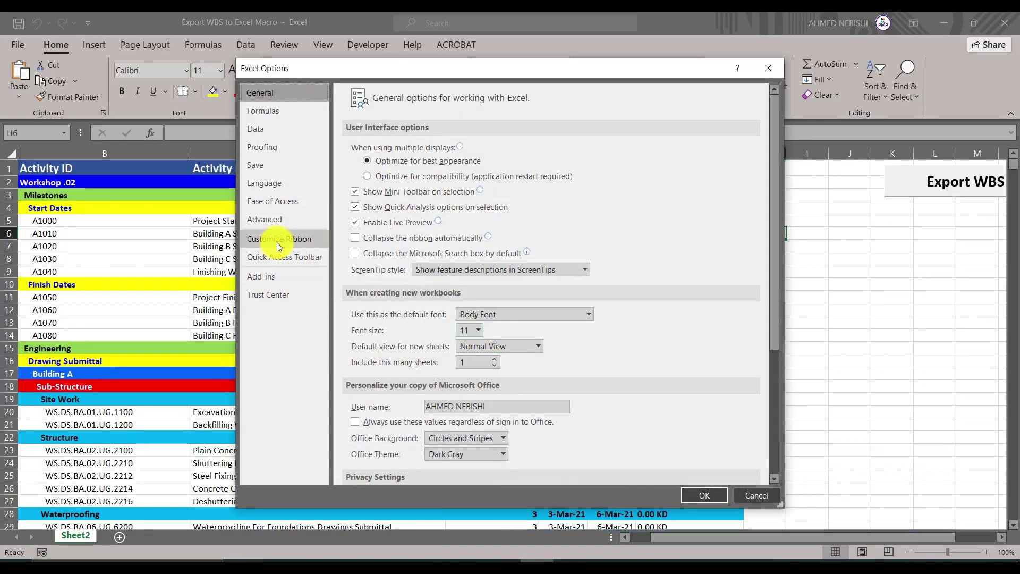
{"action": "left_click", "coordinate": [276, 240]}
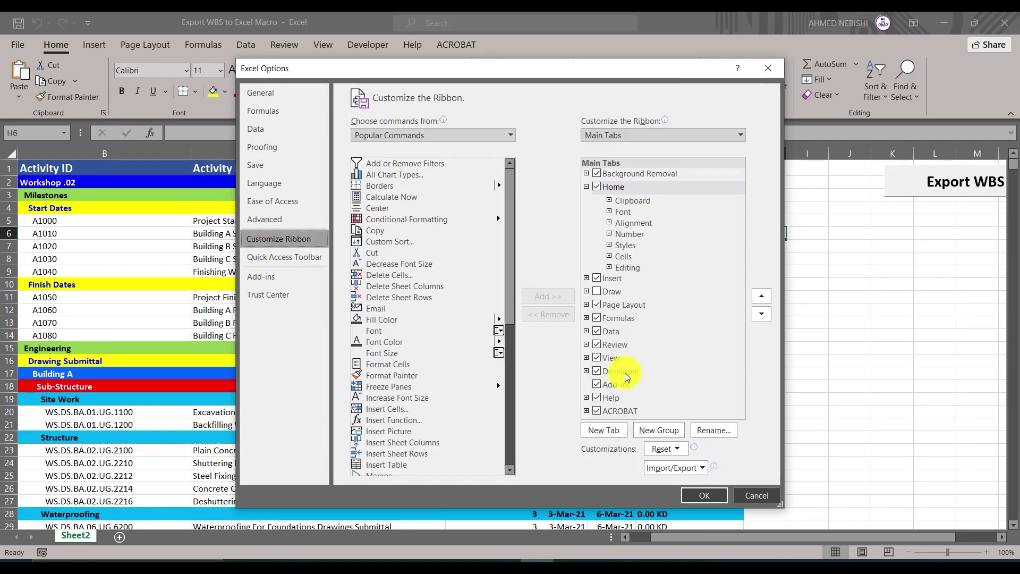
{"action": "left_click", "coordinate": [297, 295]}
{"action": "left_click", "coordinate": [766, 228]}
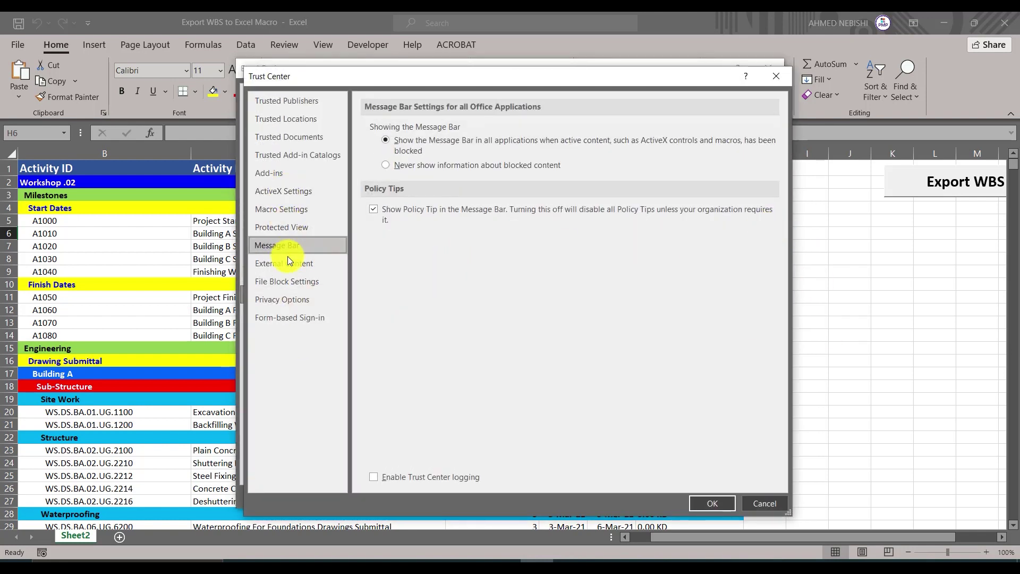
{"action": "left_click", "coordinate": [284, 212]}
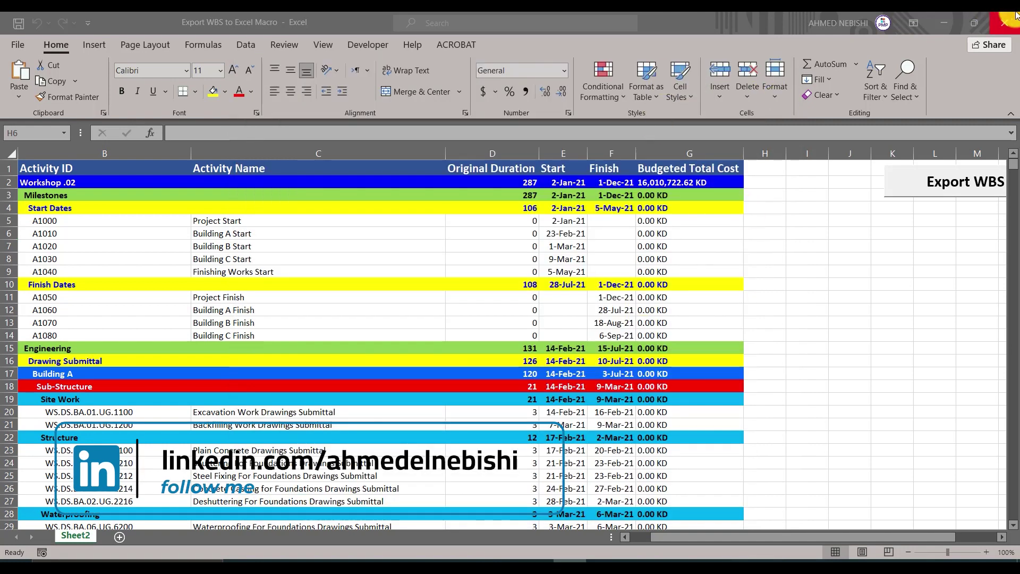
{"action": "left_click", "coordinate": [1004, 23]}
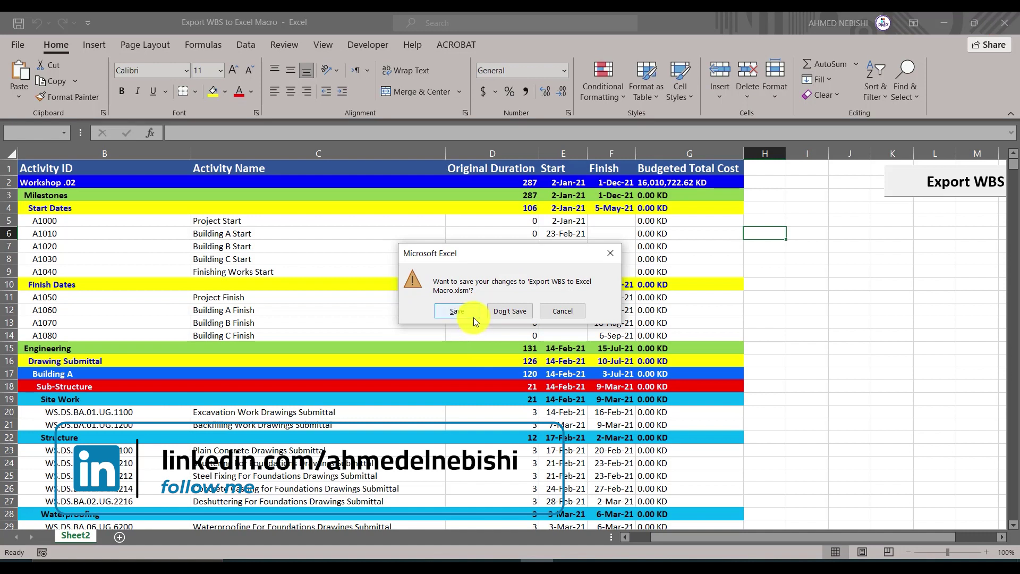
Step: Close the macro workbook without saving and start a new blank Excel workbook
{"action": "left_click", "coordinate": [499, 312]}
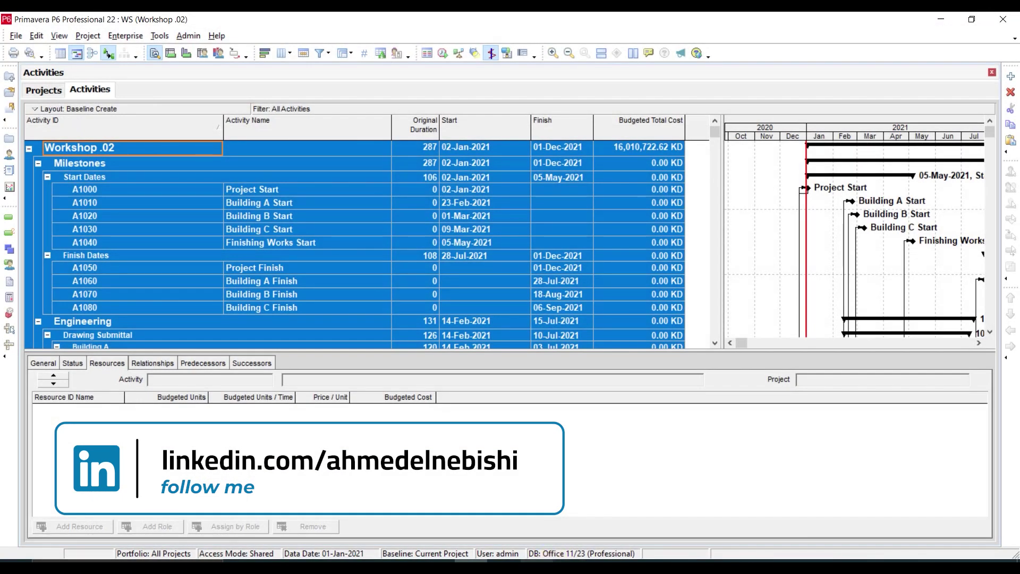
{"action": "left_click", "coordinate": [527, 525]}
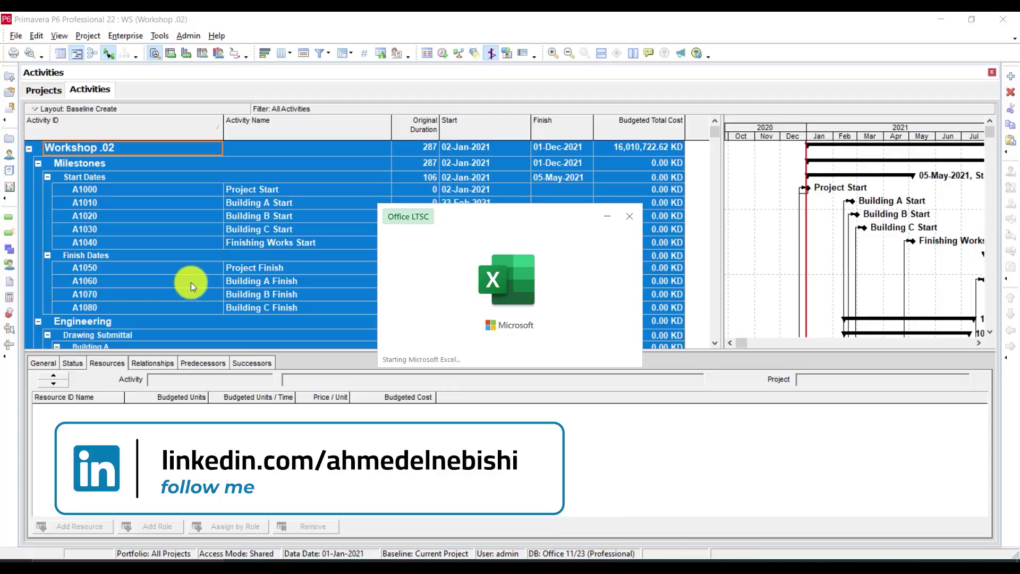
{"action": "key", "text": "Escape"}
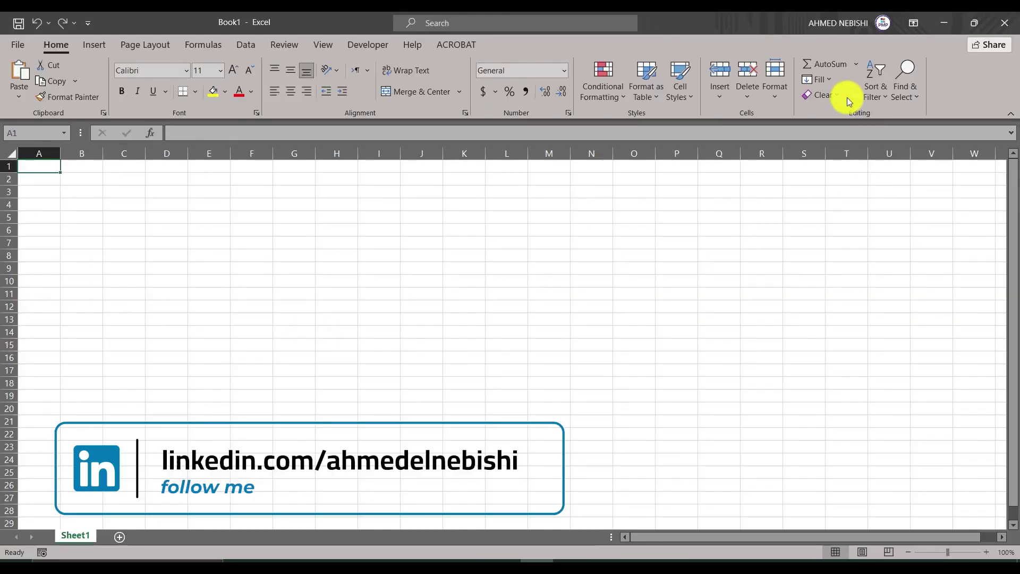
Step: Copy all Workshop .02 activities from P6 and paste them into Book1 at A1
{"action": "left_click", "coordinate": [942, 27]}
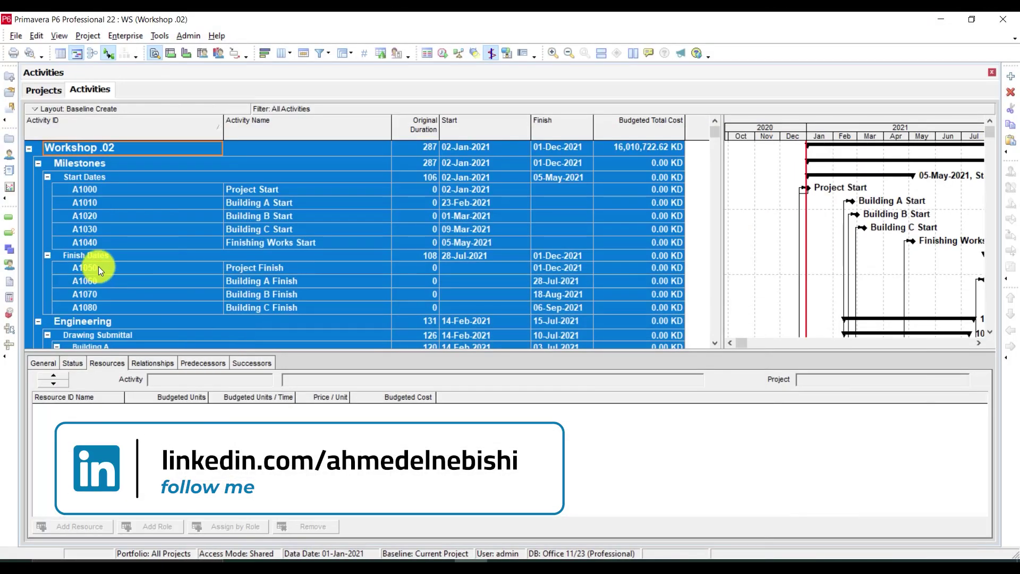
{"action": "left_click", "coordinate": [126, 214]}
{"action": "key", "text": "ctrl+a"}
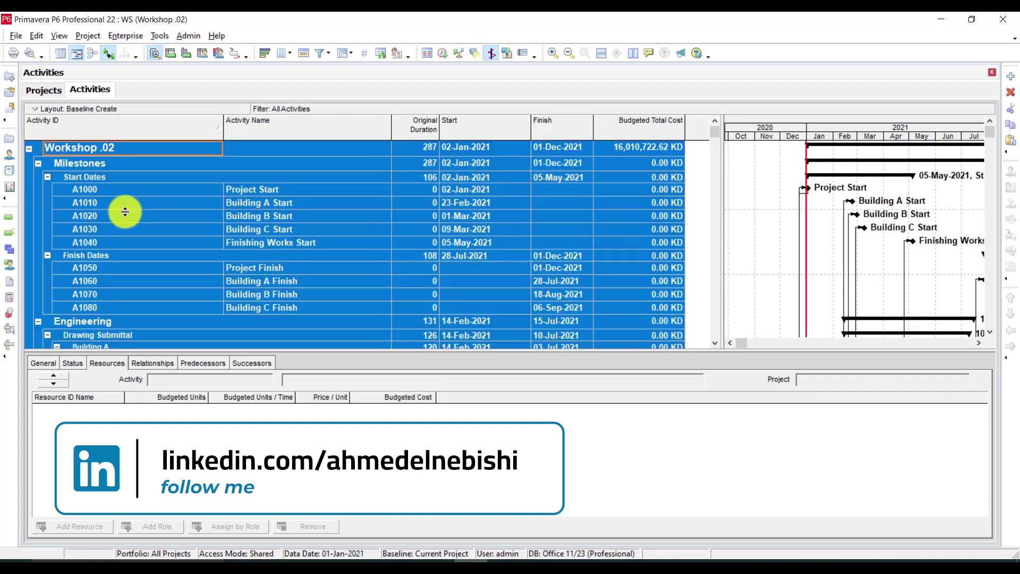
{"action": "left_click", "coordinate": [551, 564]}
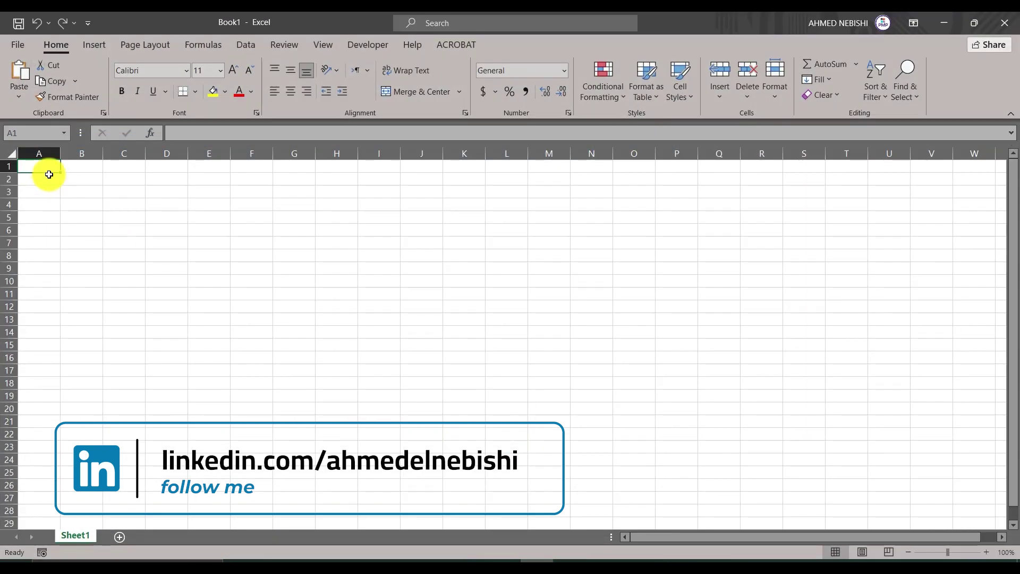
{"action": "key", "text": "ctrl+v"}
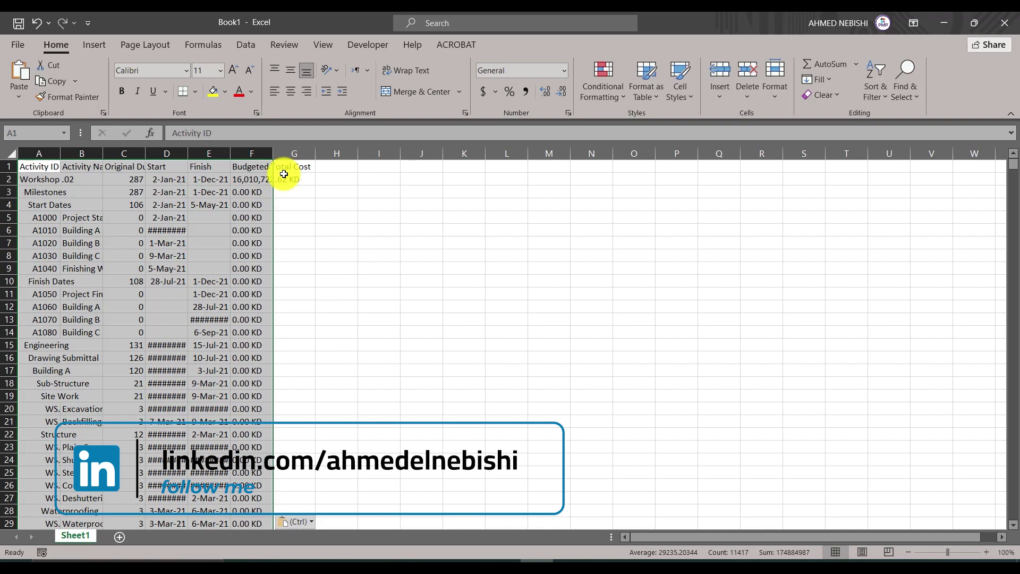
Step: Record a macro named ConvertP6 in This Workbook with shortcut Ctrl+Shift+D
{"action": "left_click", "coordinate": [368, 44]}
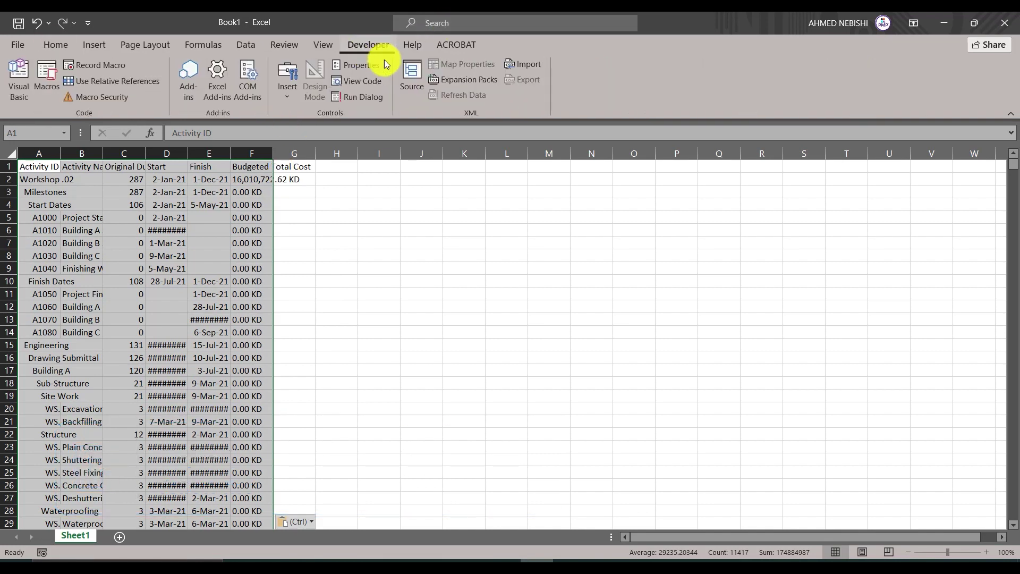
{"action": "left_click", "coordinate": [93, 65]}
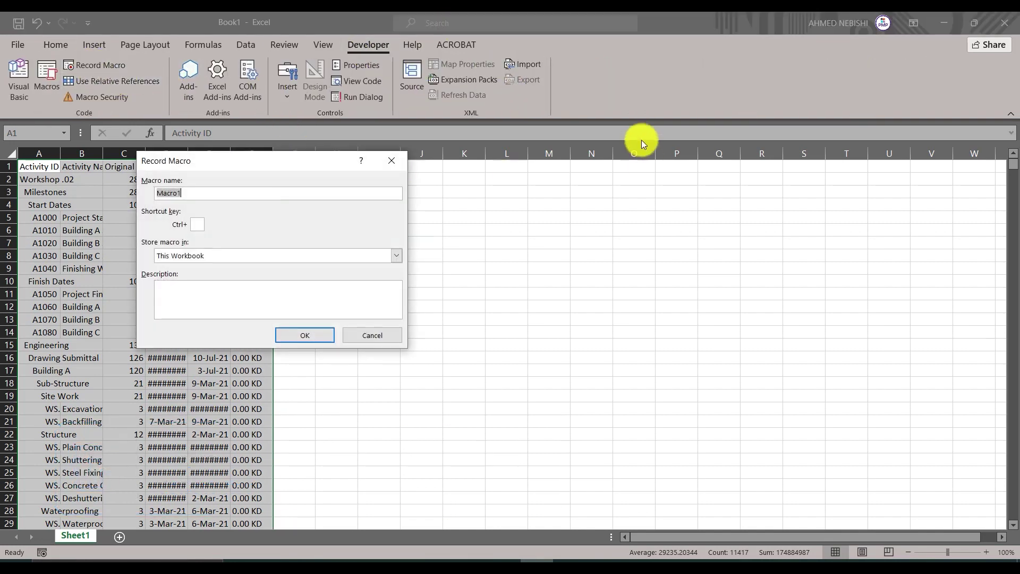
{"action": "type", "text": "ConvertP6"}
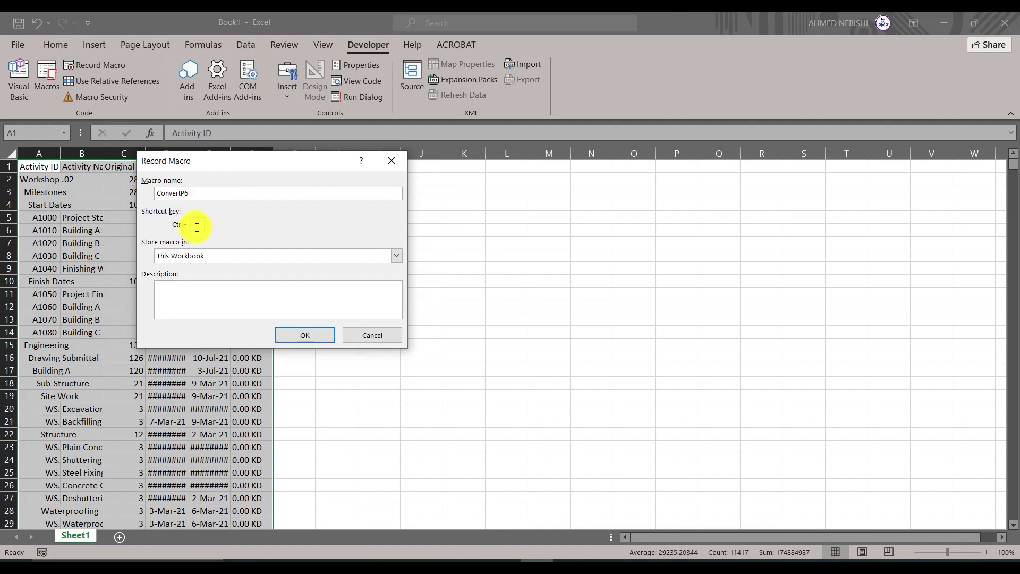
{"action": "type", "text": "D"}
{"action": "key", "text": "BackSpace"}
{"action": "type", "text": "D"}
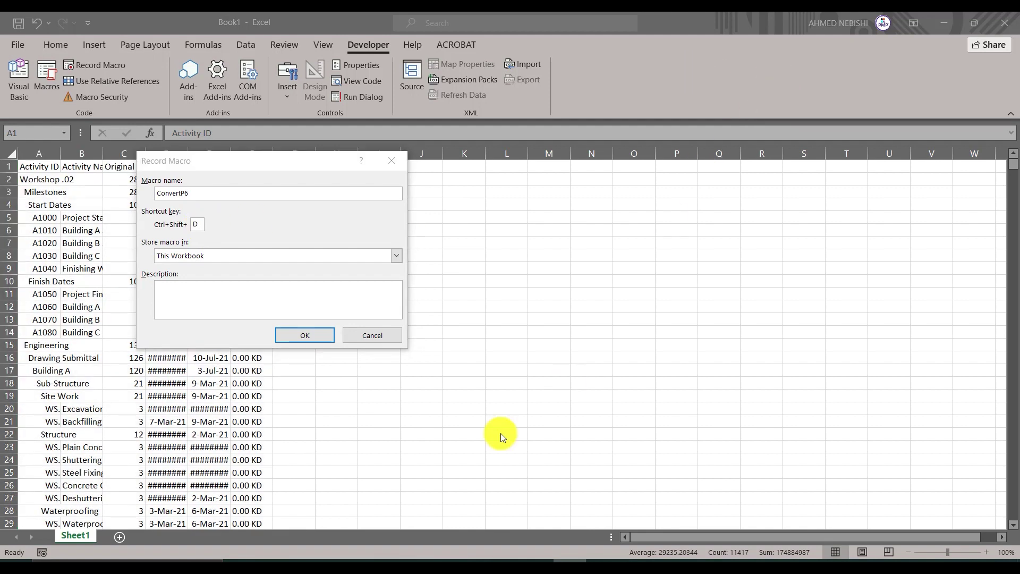
{"action": "left_click", "coordinate": [304, 335]}
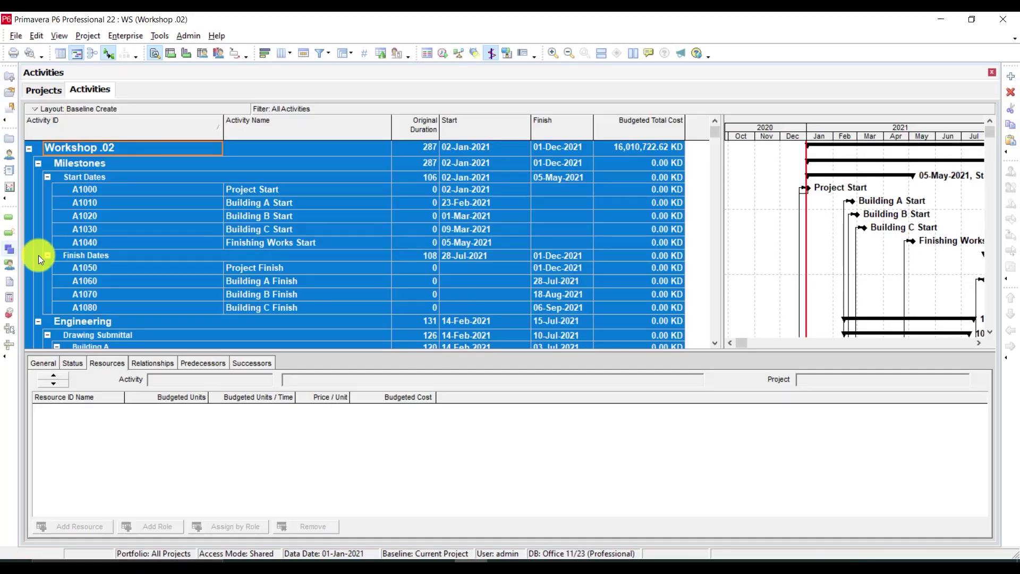
Step: Scroll through the colored WBS bands in P6, then minimize P6 to return to Excel
{"action": "left_click", "coordinate": [85, 229]}
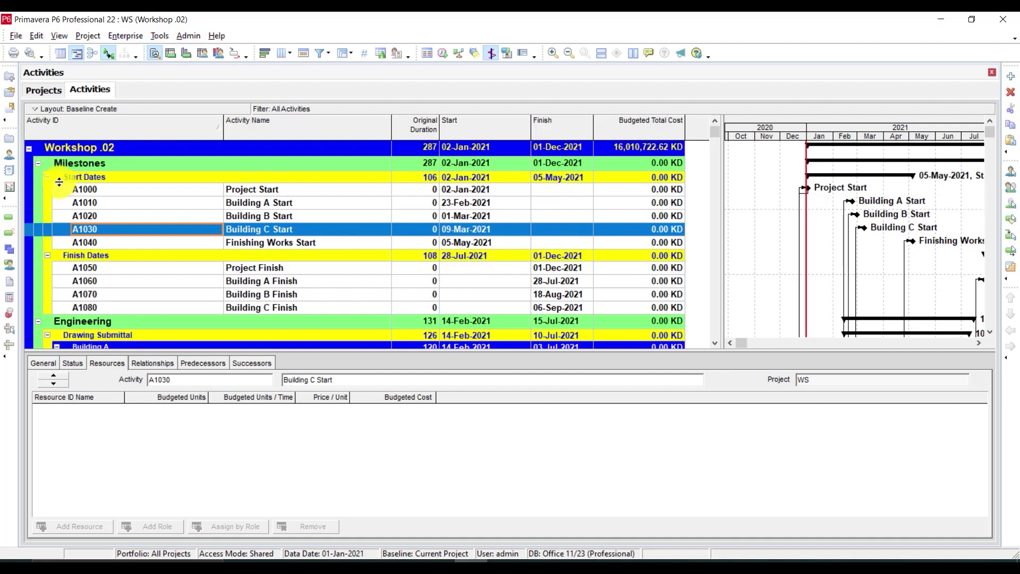
{"action": "scroll", "coordinate": [82, 277], "scroll_direction": "down", "scroll_amount": 2}
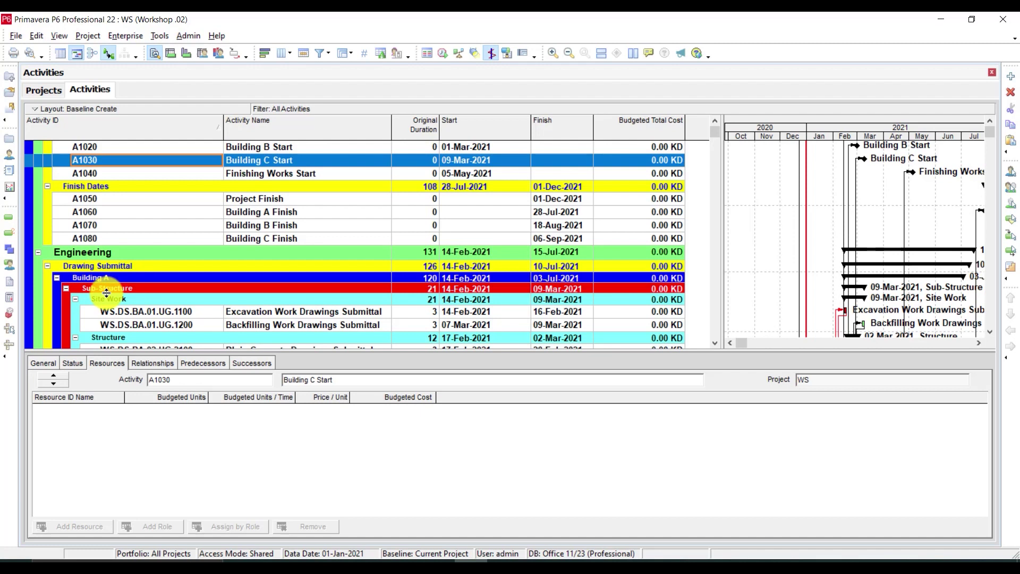
{"action": "scroll", "coordinate": [105, 297], "scroll_direction": "down", "scroll_amount": 2}
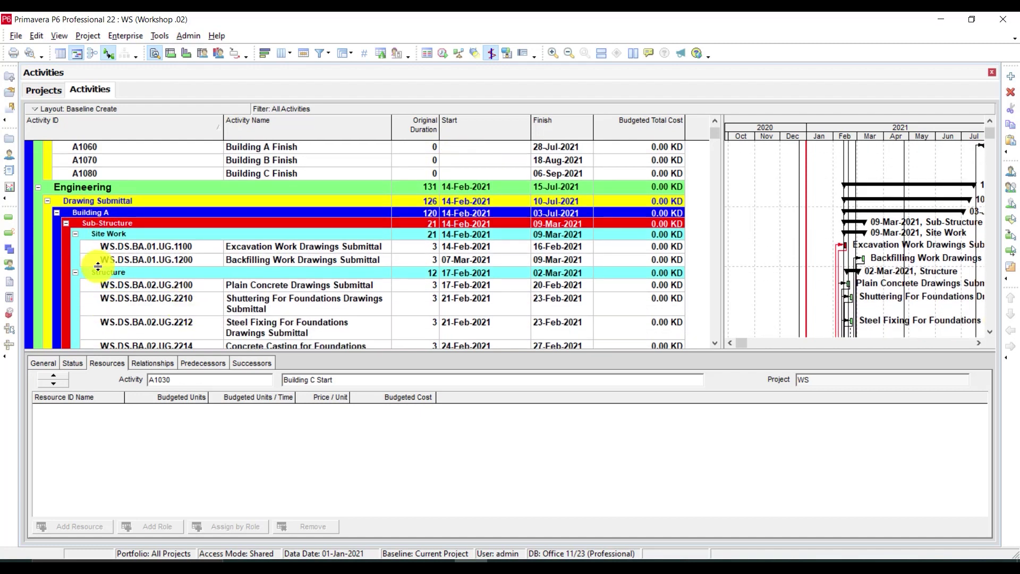
{"action": "scroll", "coordinate": [98, 266], "scroll_direction": "up", "scroll_amount": 3}
{"action": "scroll", "coordinate": [318, 296], "scroll_direction": "up", "scroll_amount": 1}
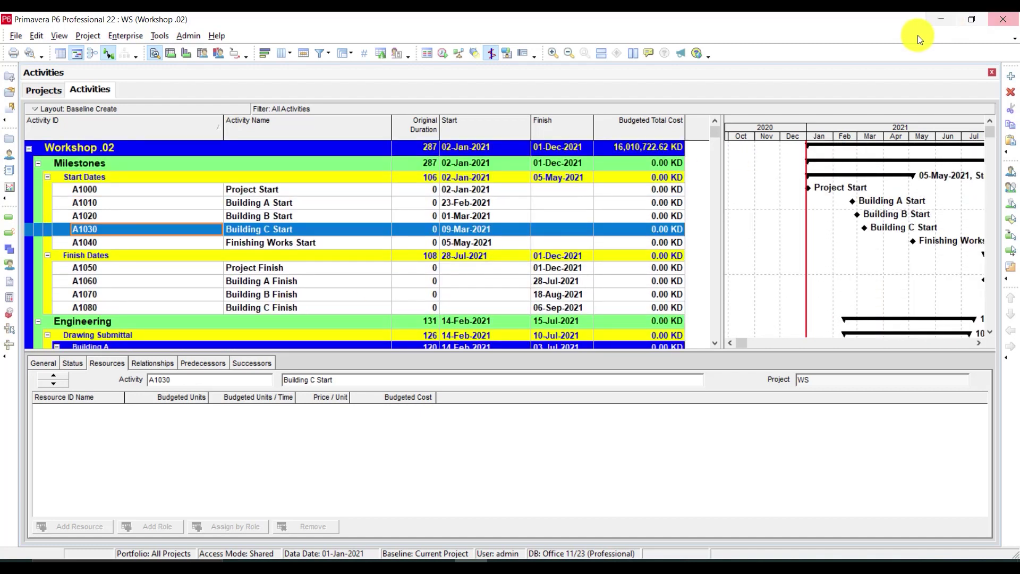
{"action": "left_click", "coordinate": [940, 19]}
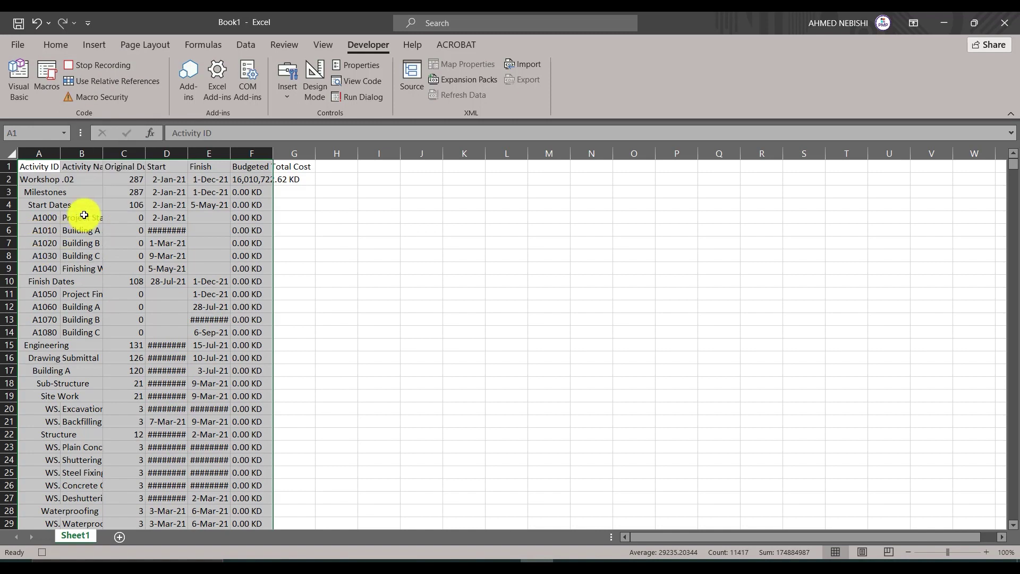
Step: Insert a blank column A before the pasted data
{"action": "left_click", "coordinate": [32, 156]}
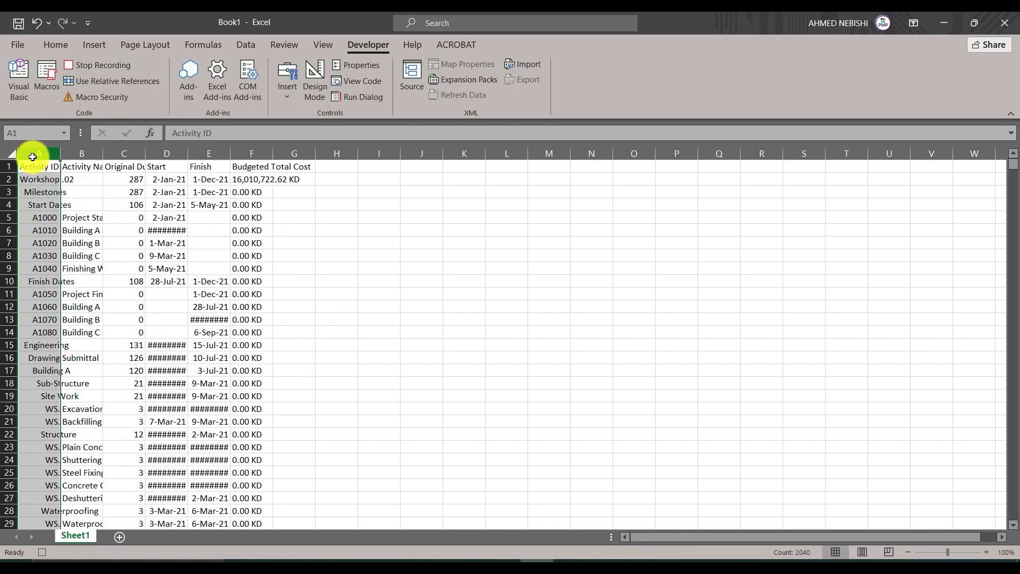
{"action": "right_click", "coordinate": [32, 157]}
{"action": "left_click", "coordinate": [83, 267]}
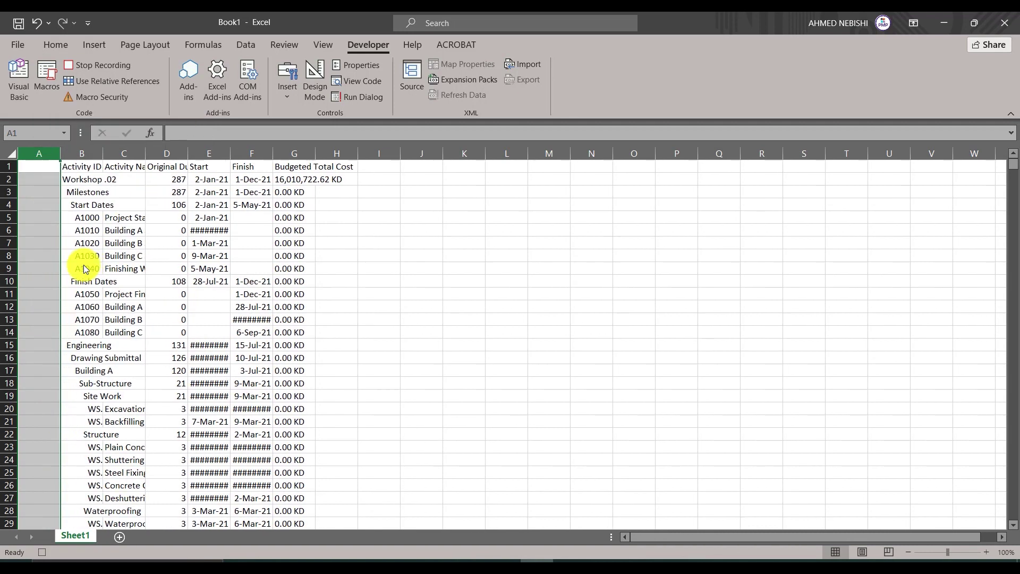
Step: Enter the indent-level formula =((FIND(TRIM(B2),B2)-1))/2 in A2
{"action": "left_click", "coordinate": [45, 178]}
{"action": "type", "text": "="}
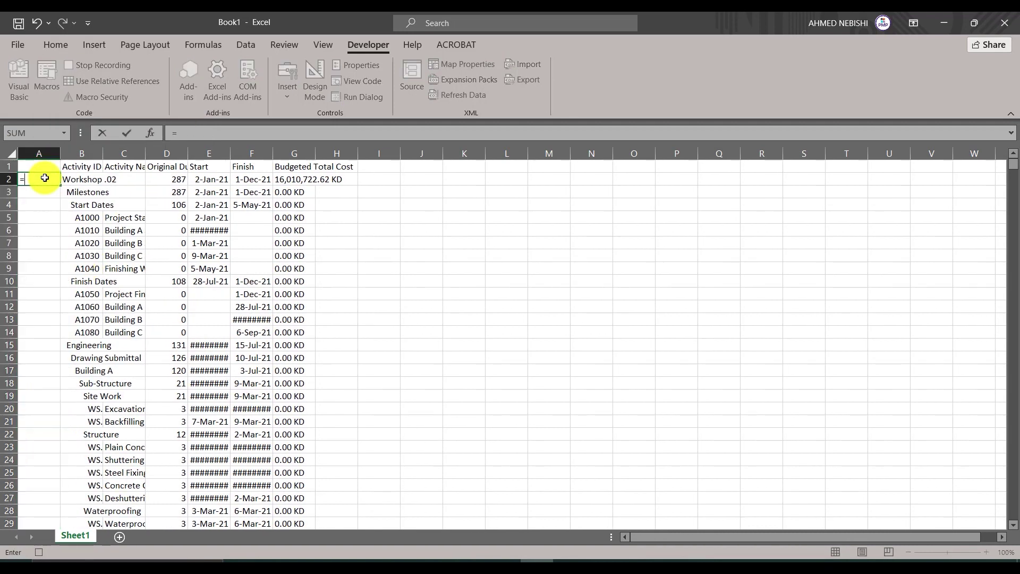
{"action": "type", "text": "(("}
{"action": "type", "text": "Fi"}
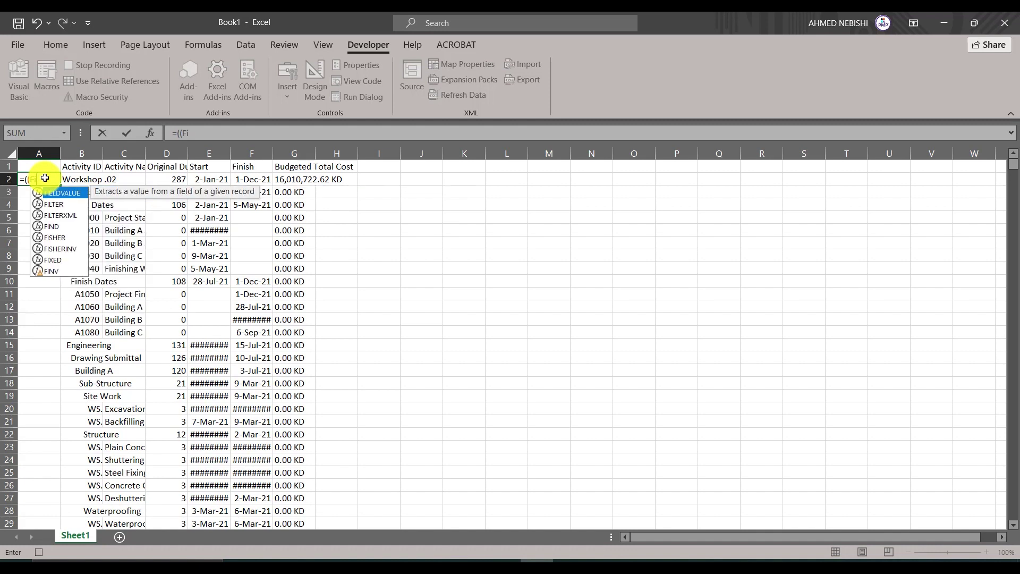
{"action": "type", "text": "nd"}
{"action": "key", "text": "Tab"}
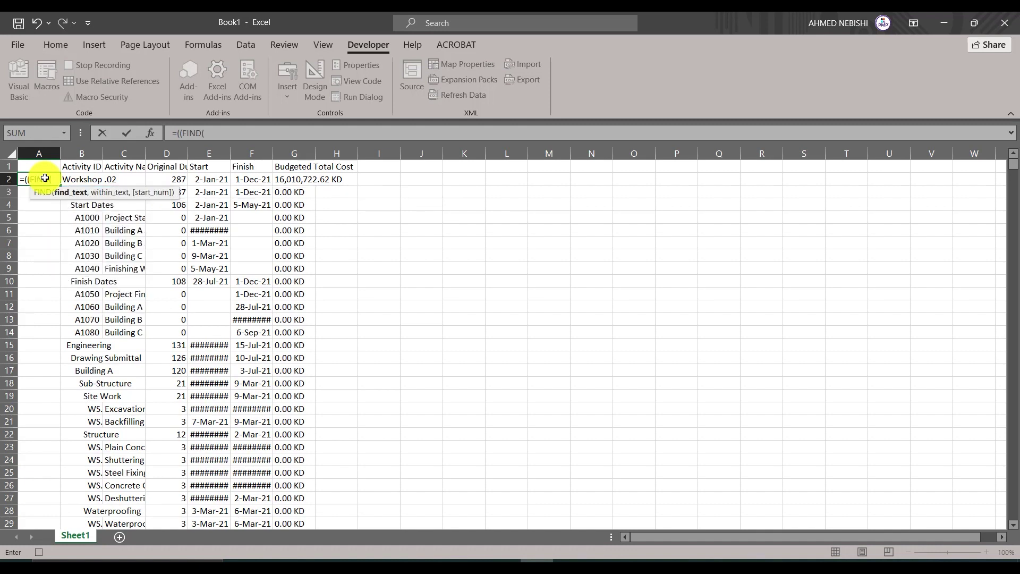
{"action": "type", "text": "trim"}
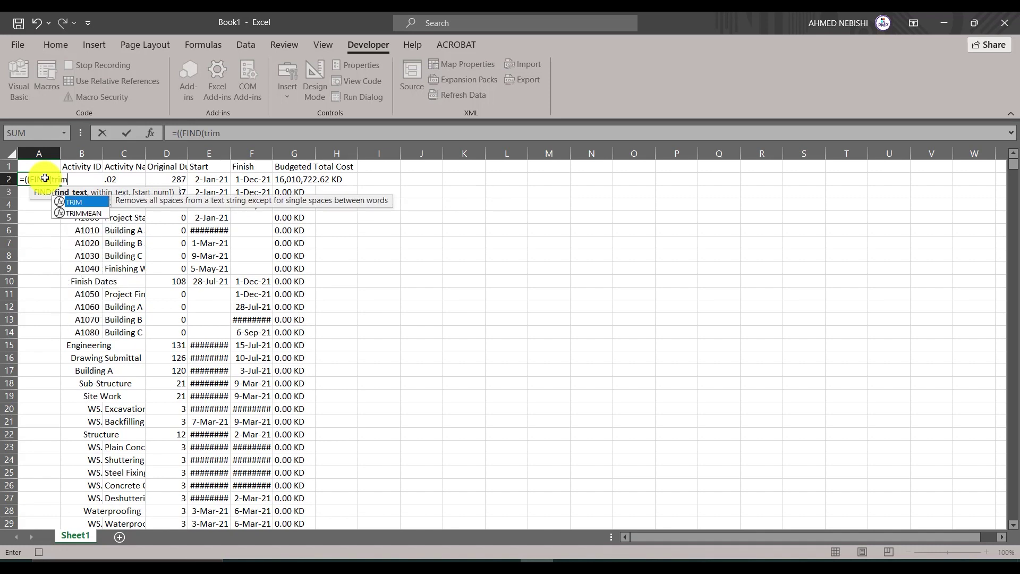
{"action": "key", "text": "Tab"}
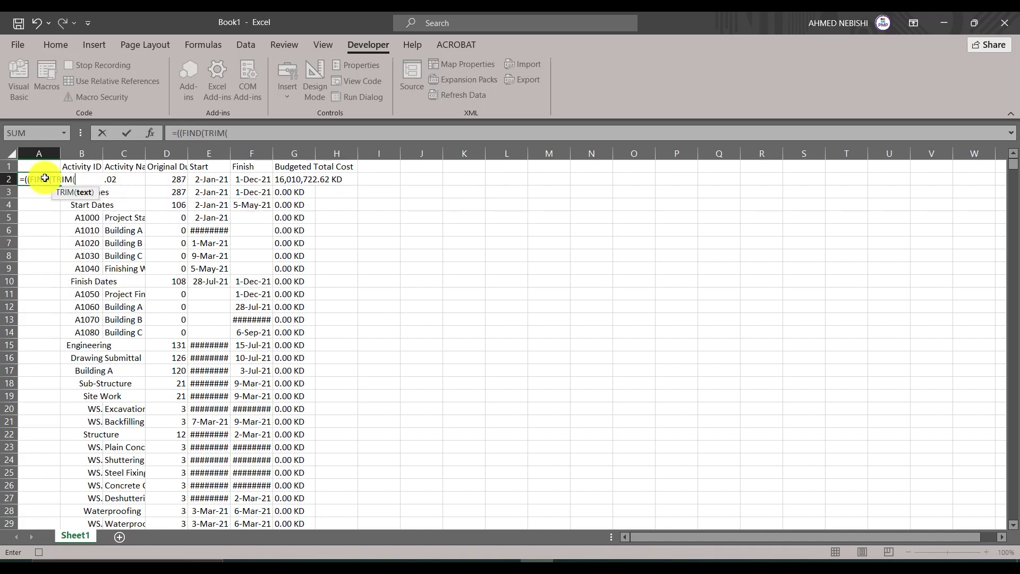
{"action": "type", "text": "B2"}
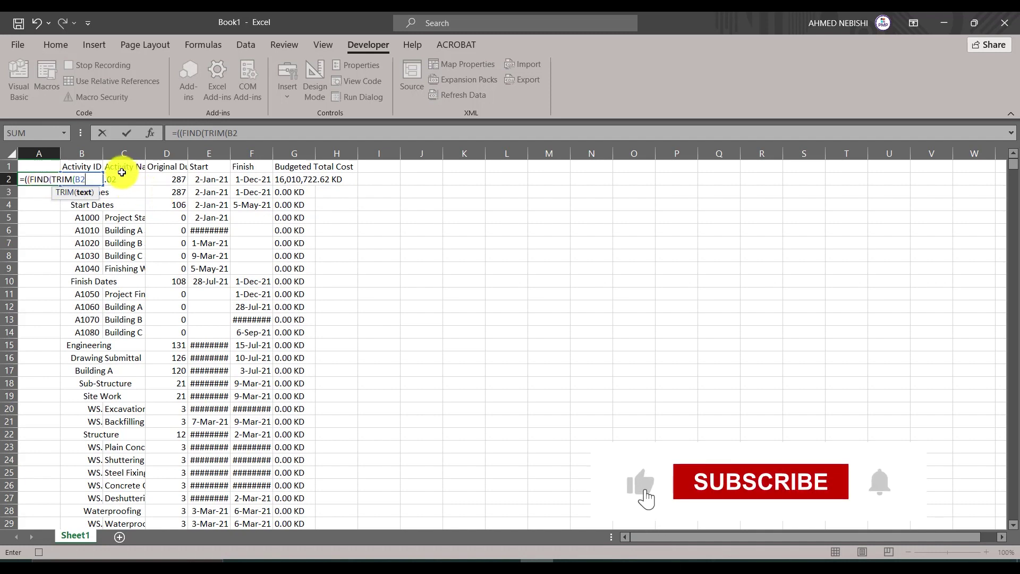
{"action": "type", "text": "),B2)"}
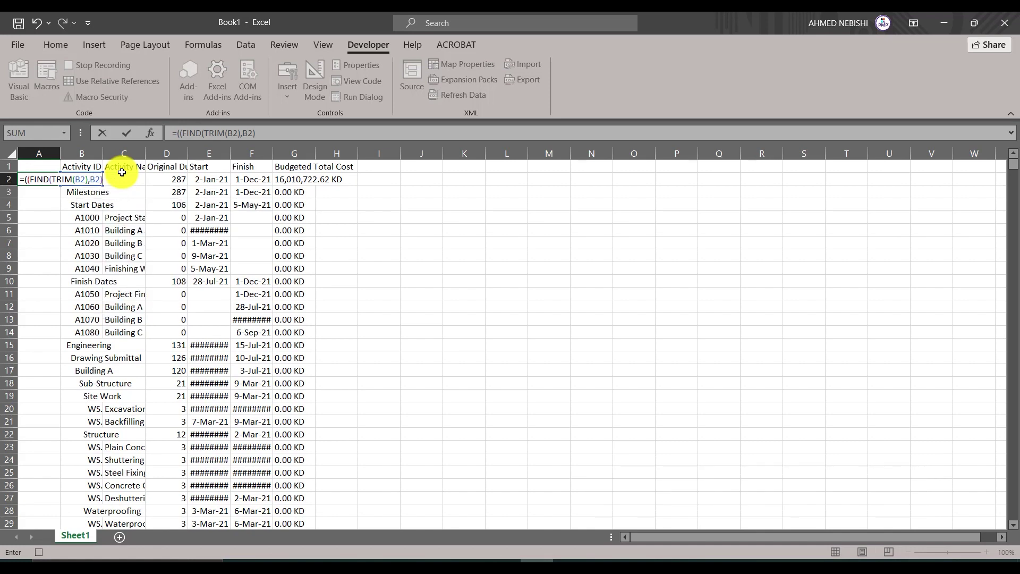
{"action": "type", "text": "-1"}
{"action": "type", "text": "))"}
{"action": "key", "text": "BackSpace"}
{"action": "key", "text": "Return"}
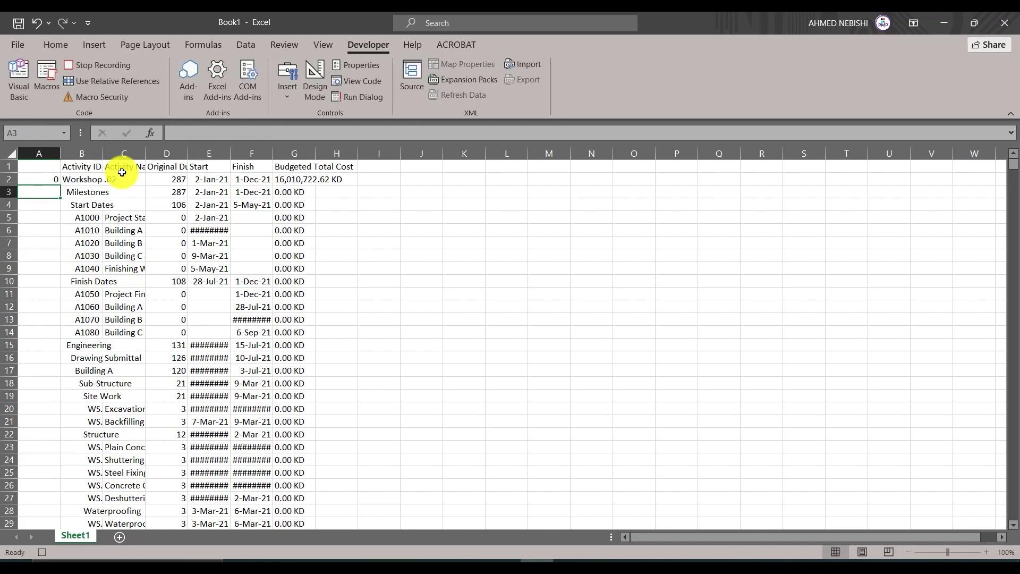
Step: Fill the level formula down the whole of column A
{"action": "left_click", "coordinate": [53, 177]}
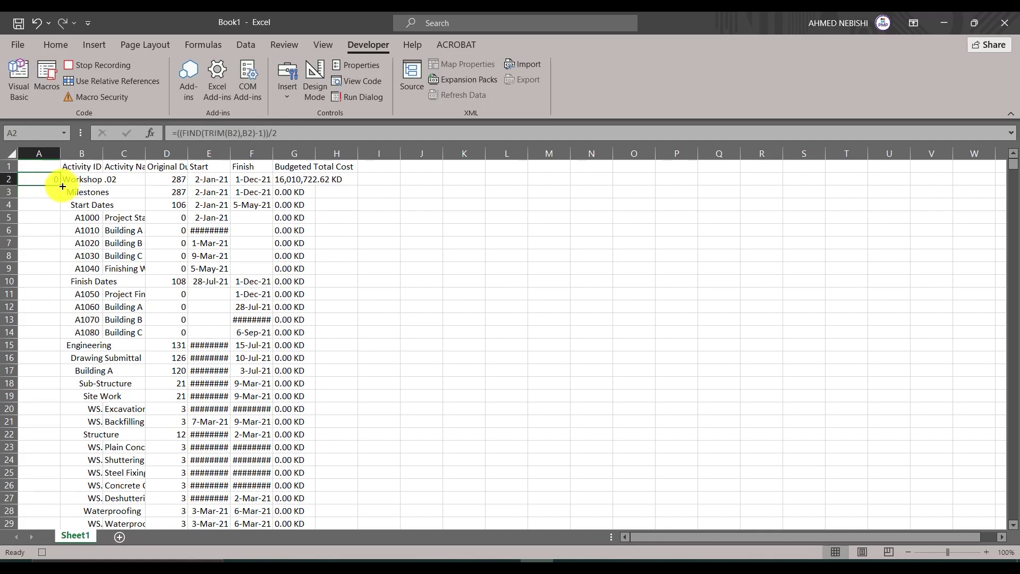
{"action": "double_click", "coordinate": [60, 187]}
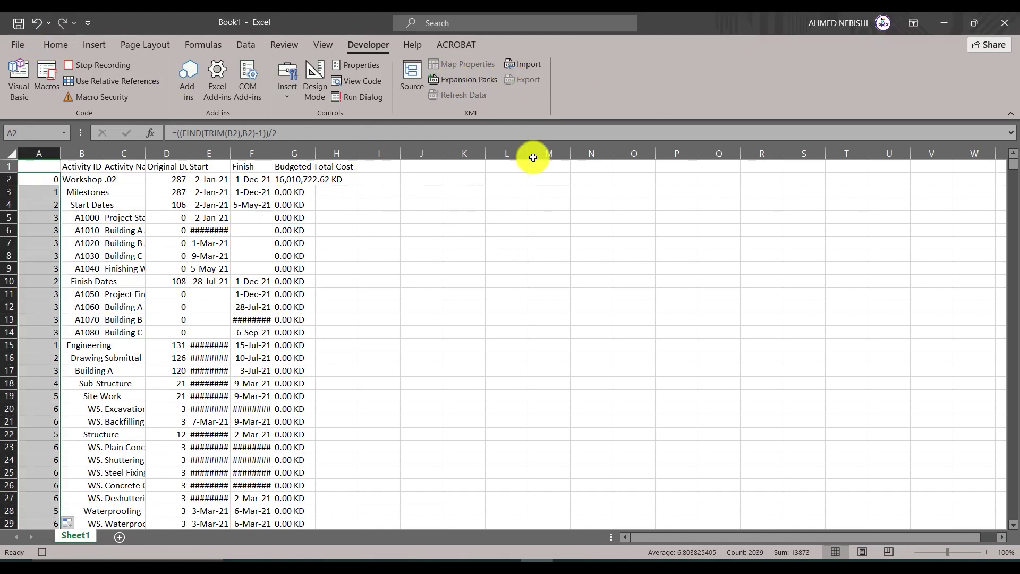
{"action": "left_click", "coordinate": [53, 44]}
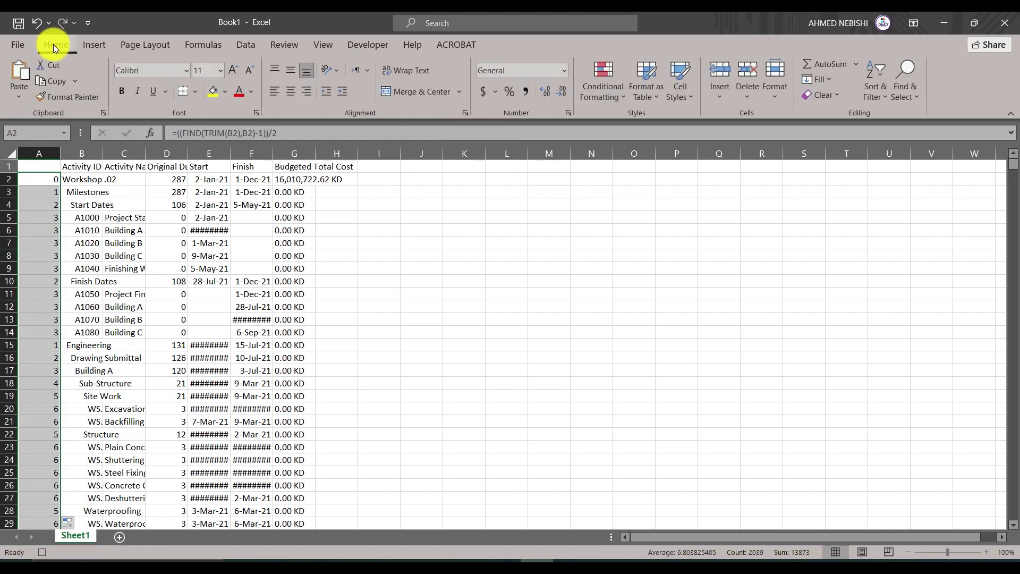
Step: Select the data range A1:G2040 and start a new formula-based conditional formatting rule
{"action": "left_click", "coordinate": [41, 165]}
{"action": "key", "text": "ctrl+shift+End"}
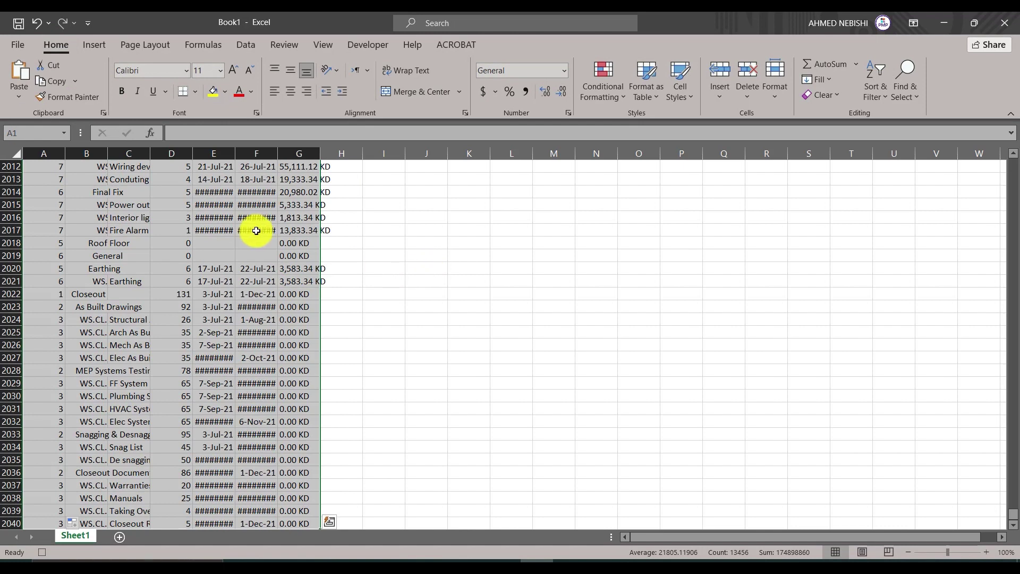
{"action": "left_click_drag", "start_coordinate": [1012, 514], "coordinate": [1013, 159]}
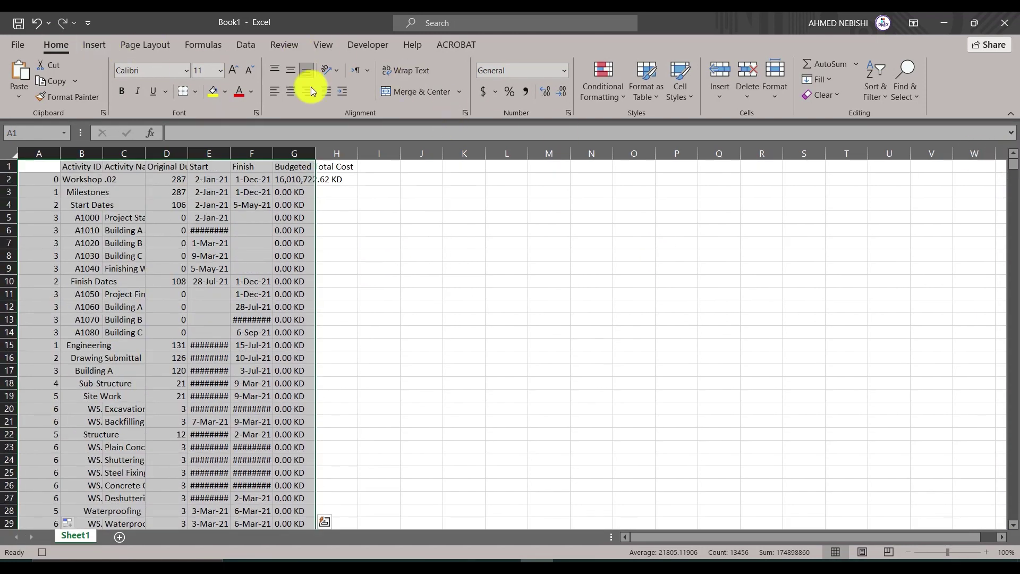
{"action": "left_click", "coordinate": [617, 94]}
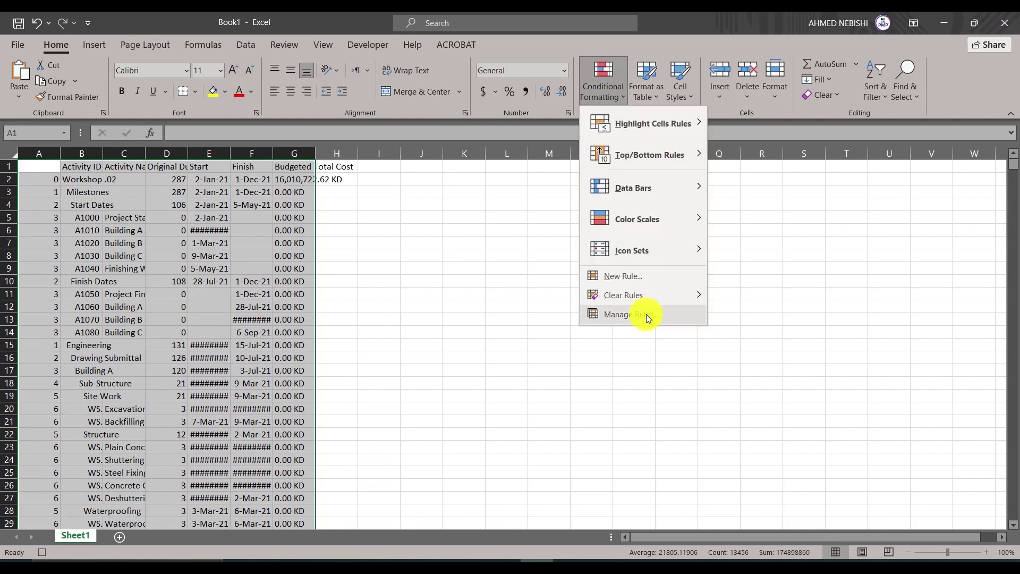
{"action": "left_click", "coordinate": [639, 278]}
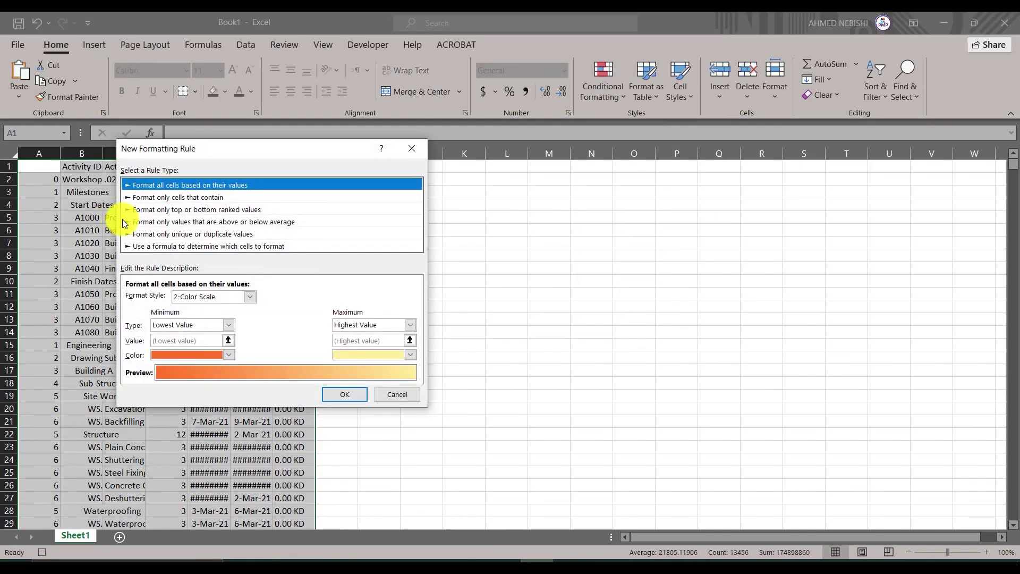
{"action": "left_click", "coordinate": [159, 247]}
{"action": "left_click", "coordinate": [206, 300]}
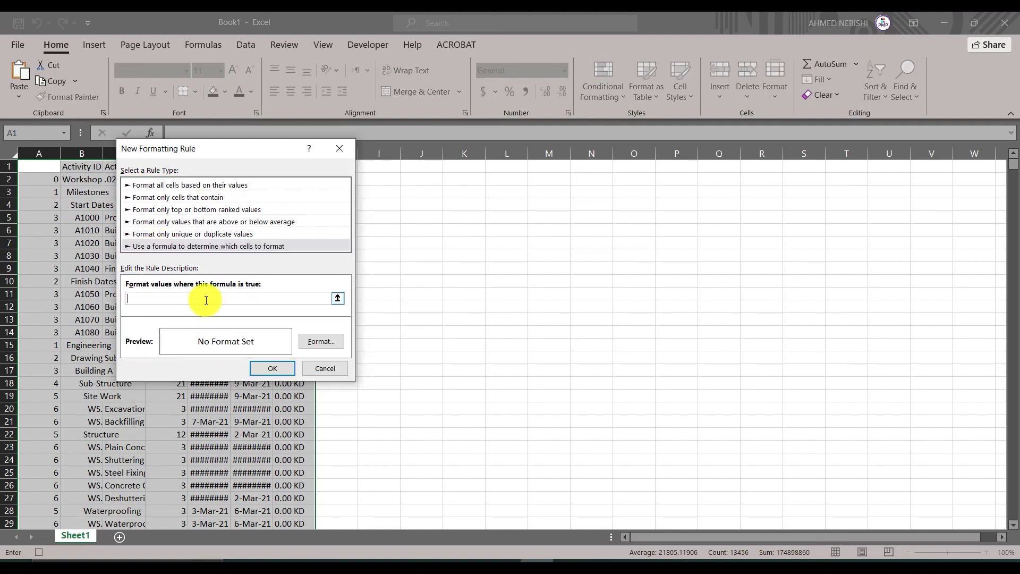
Step: Enter the rule formula =AND($A1=0,$C1="") with columns A and C anchored
{"action": "type", "text": "="}
{"action": "type", "text": "AND"}
{"action": "type", "text": "(A1"}
{"action": "type", "text": "=0,"}
{"action": "type", "text": "C"}
{"action": "type", "text": "\"\""}
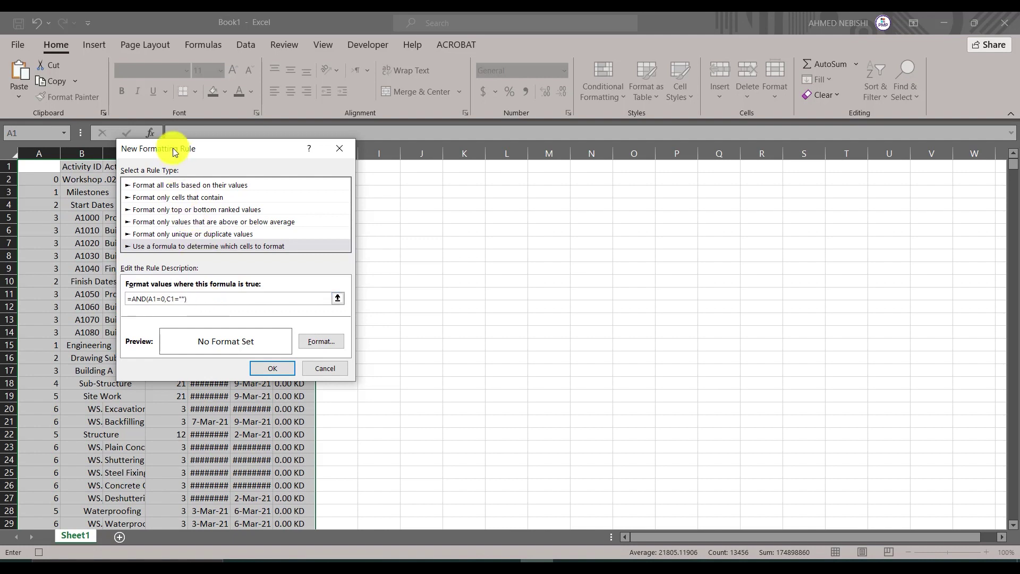
{"action": "left_click_drag", "start_coordinate": [173, 148], "coordinate": [504, 168]}
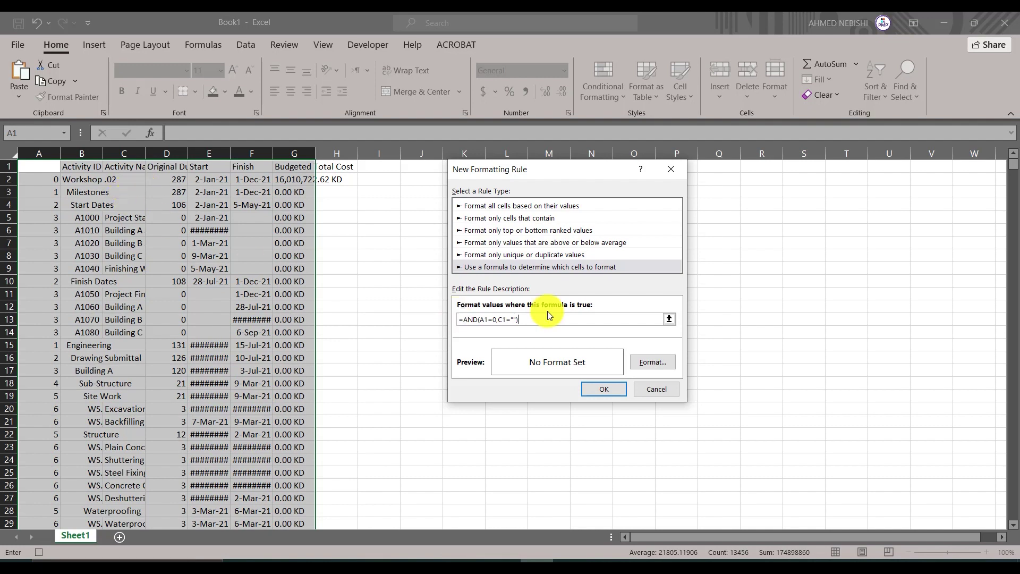
{"action": "left_click", "coordinate": [479, 319]}
{"action": "left_click", "coordinate": [499, 322]}
{"action": "type", "text": "$"}
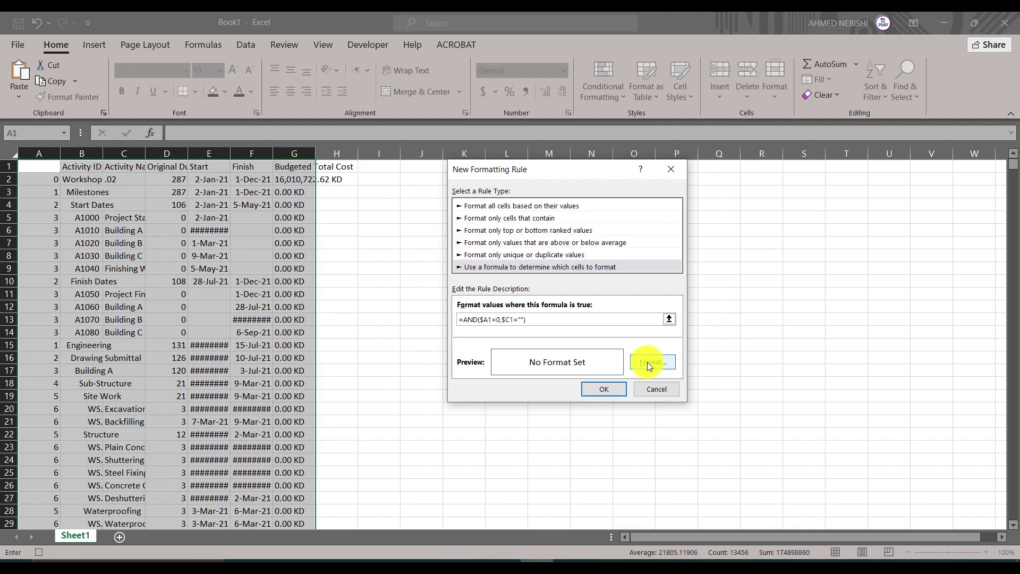
Step: Format the level-0 rule as bold white text on a dark blue fill and apply it
{"action": "left_click", "coordinate": [470, 561]}
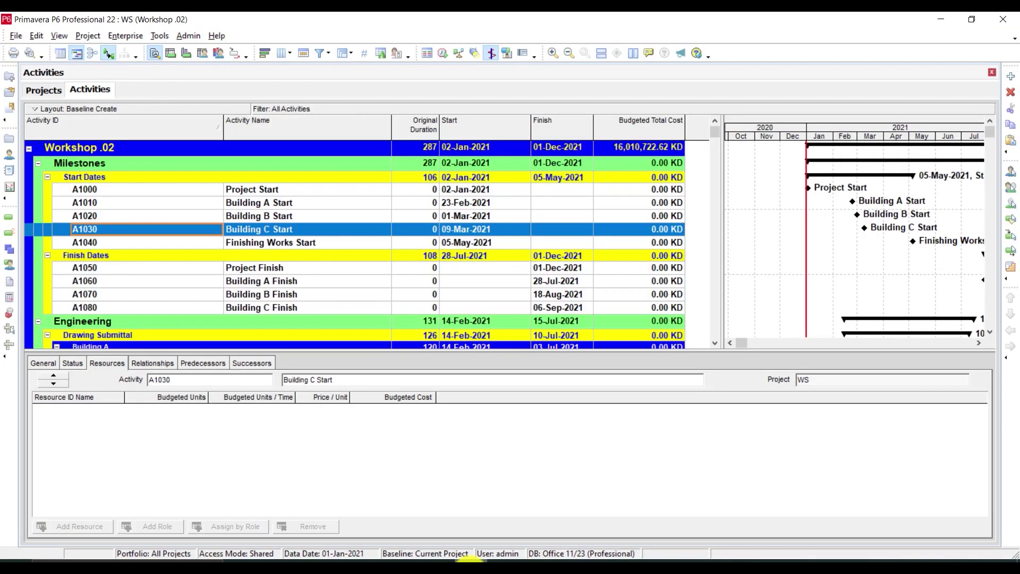
{"action": "left_click", "coordinate": [470, 561]}
{"action": "left_click", "coordinate": [647, 362]}
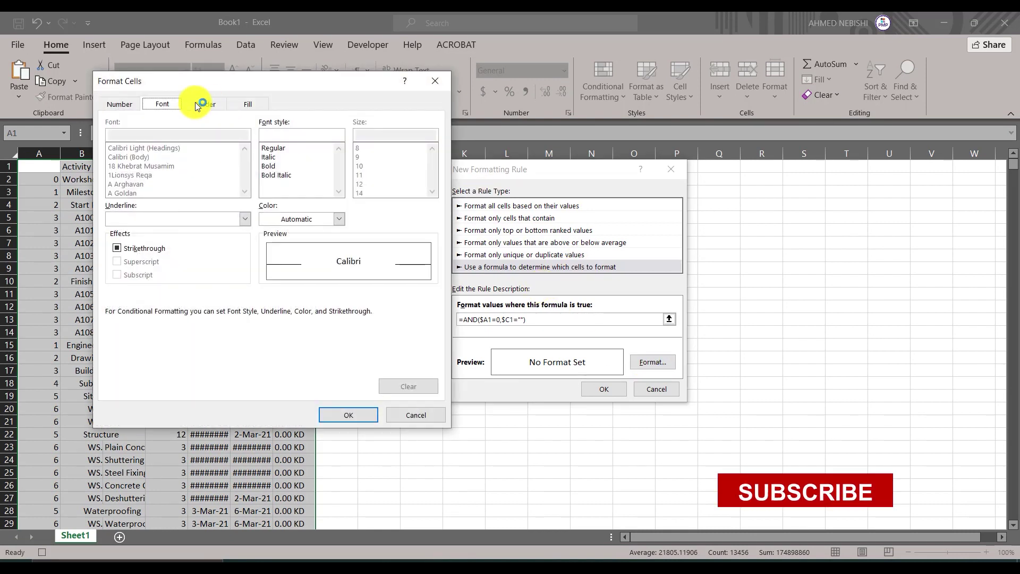
{"action": "left_click", "coordinate": [269, 166]}
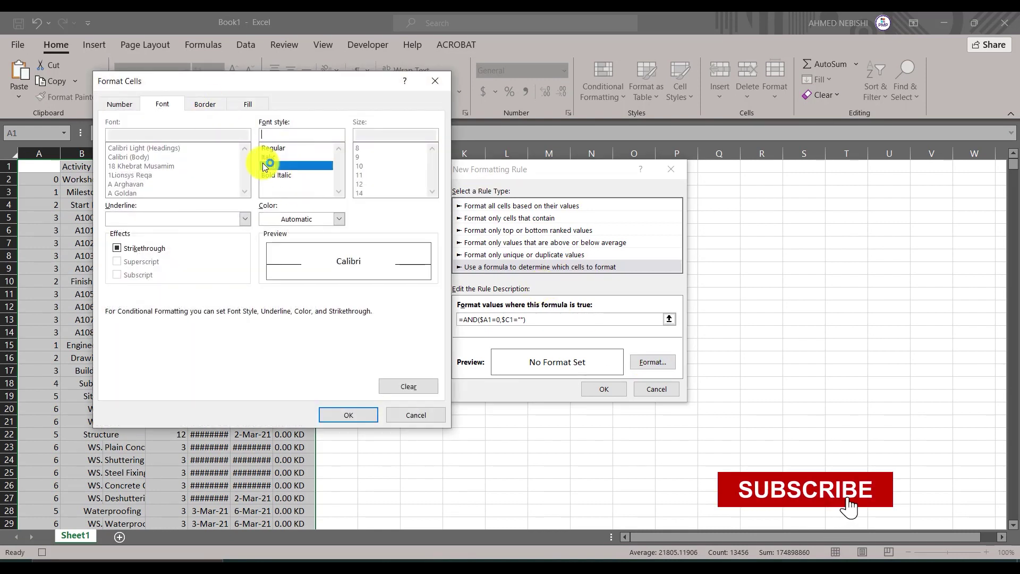
{"action": "left_click", "coordinate": [341, 219]}
{"action": "left_click", "coordinate": [275, 270]}
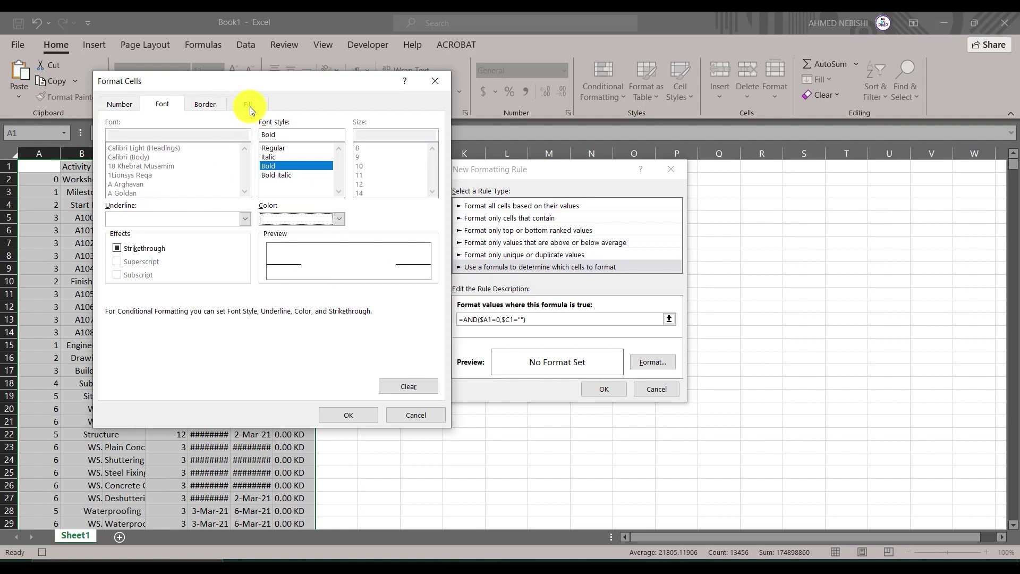
{"action": "left_click", "coordinate": [249, 105]}
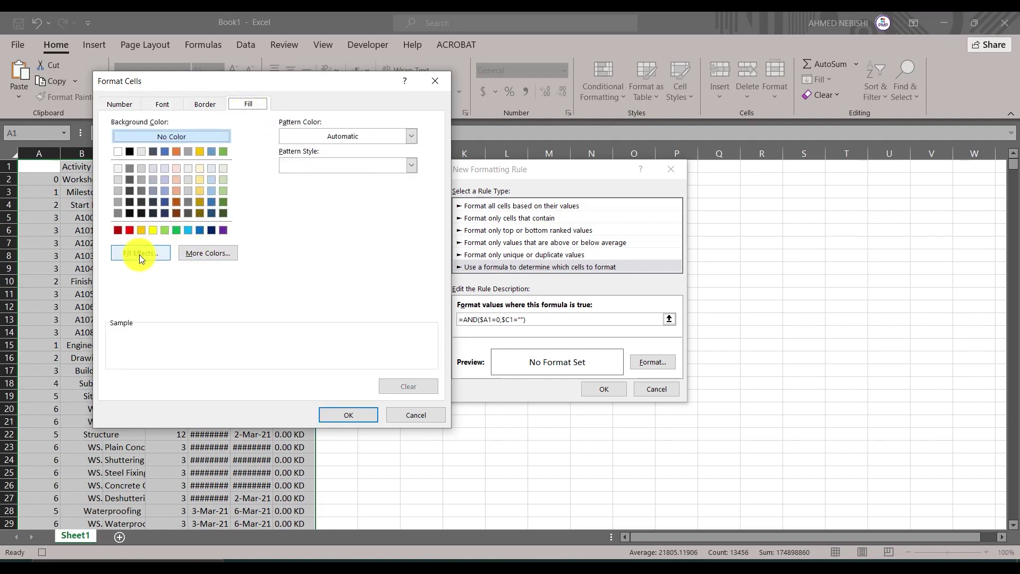
{"action": "left_click", "coordinate": [139, 254]}
{"action": "left_click", "coordinate": [410, 101]}
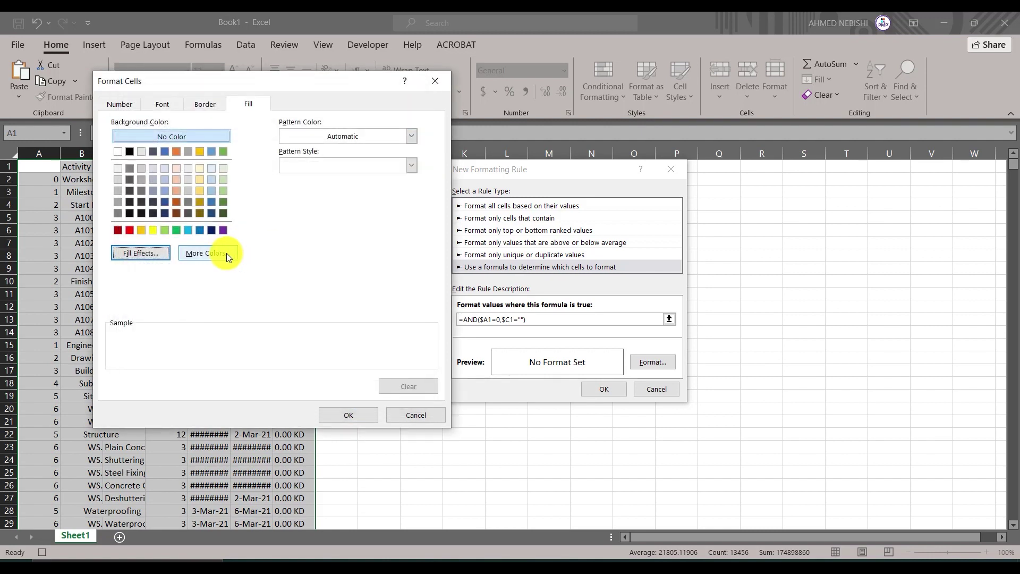
{"action": "left_click", "coordinate": [226, 255]}
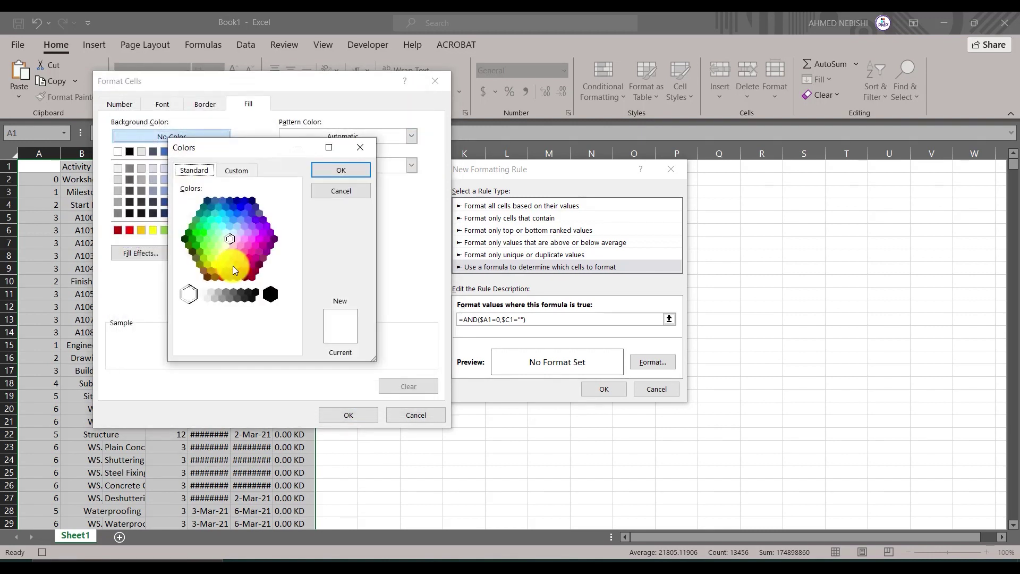
{"action": "left_click", "coordinate": [232, 205]}
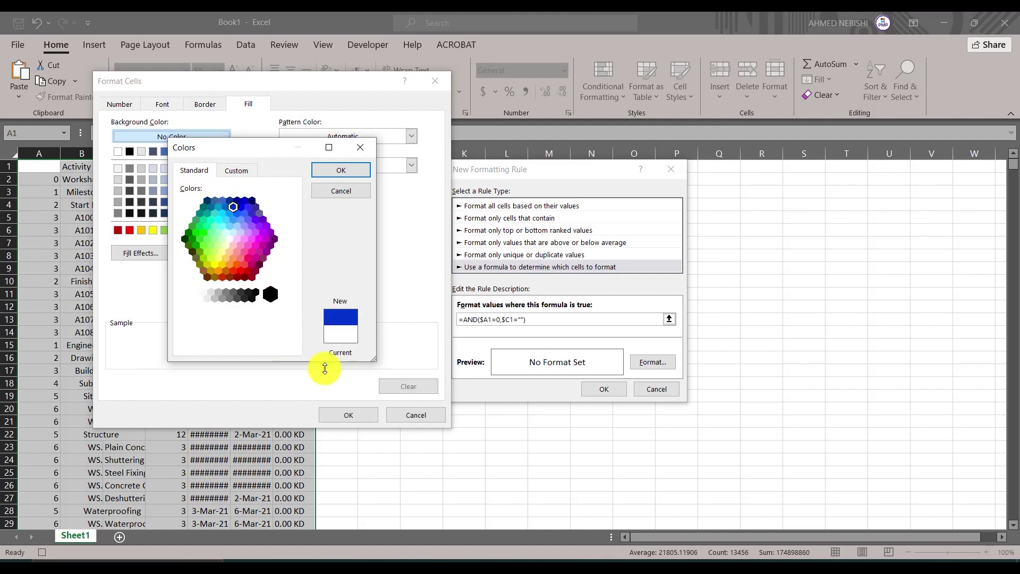
{"action": "left_click", "coordinate": [346, 415]}
{"action": "left_click", "coordinate": [329, 169]}
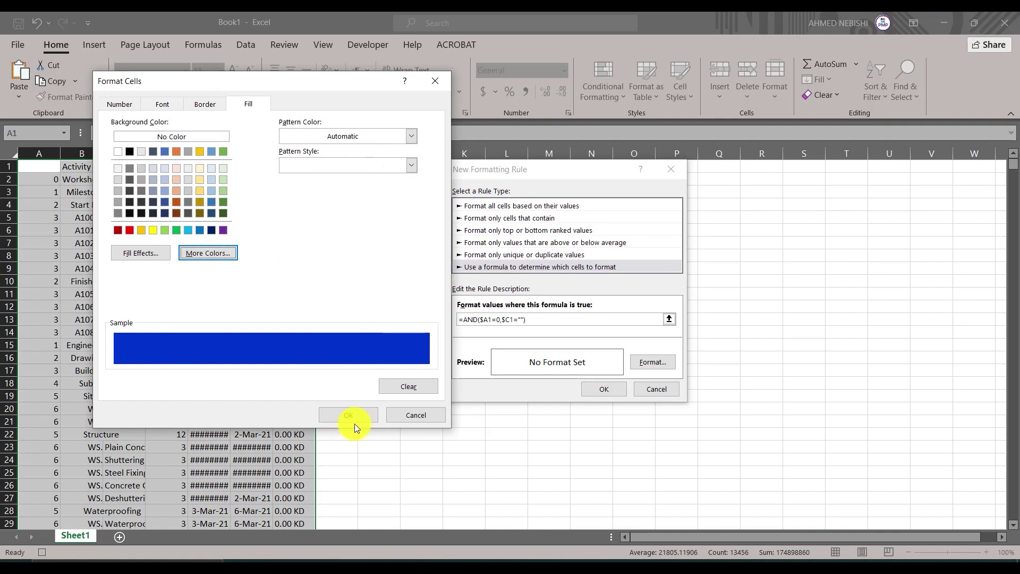
{"action": "left_click", "coordinate": [351, 415]}
{"action": "left_click", "coordinate": [534, 319]}
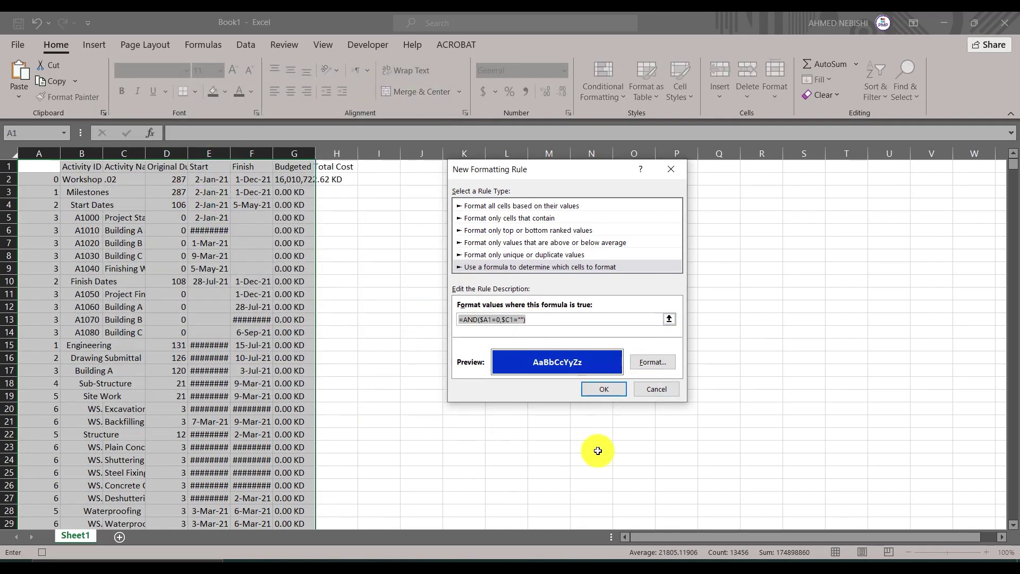
{"action": "left_click", "coordinate": [606, 389]}
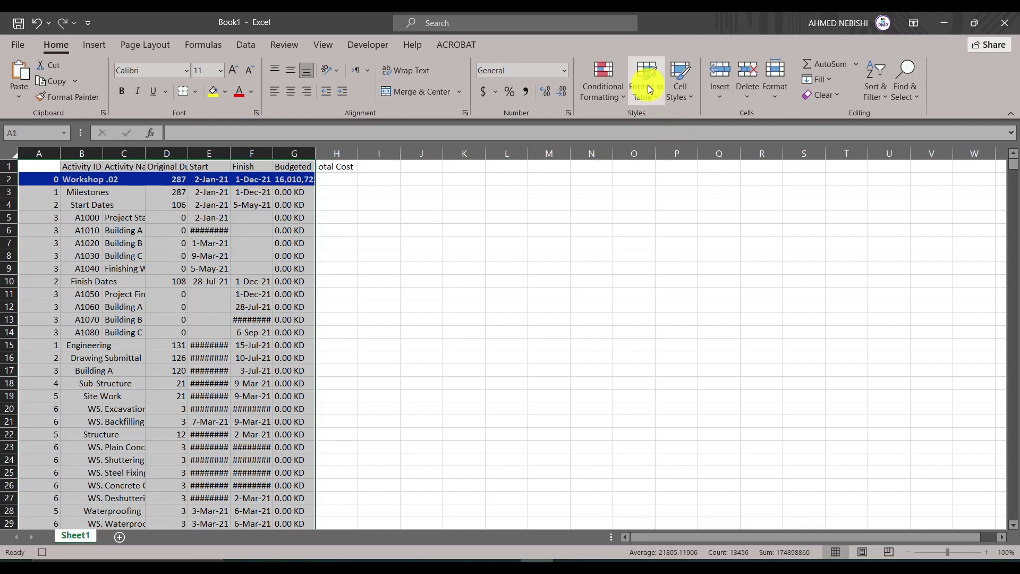
Step: Create a new formula rule =AND($A1=1,$C1="") by pasting and editing the previous formula
{"action": "left_click", "coordinate": [601, 90]}
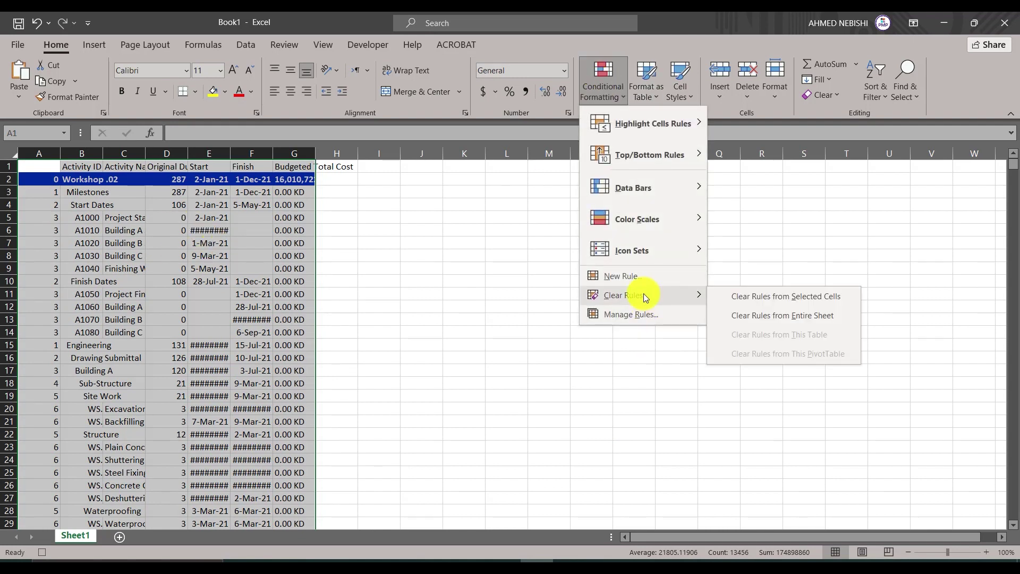
{"action": "left_click", "coordinate": [622, 276]}
{"action": "left_click", "coordinate": [514, 254]}
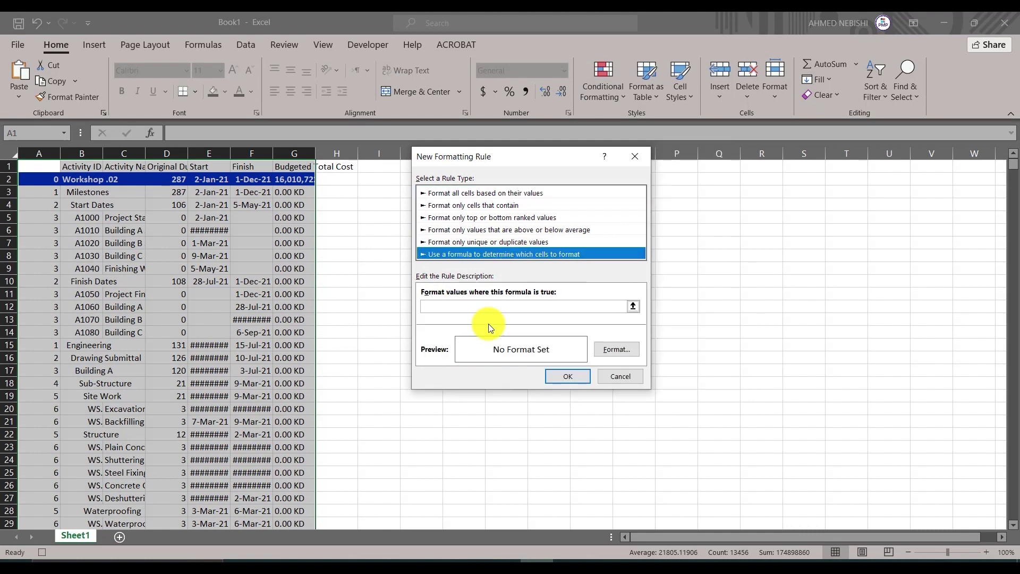
{"action": "left_click", "coordinate": [443, 307]}
{"action": "type", "text": "=AND($A1=0,$C1=\"\")"}
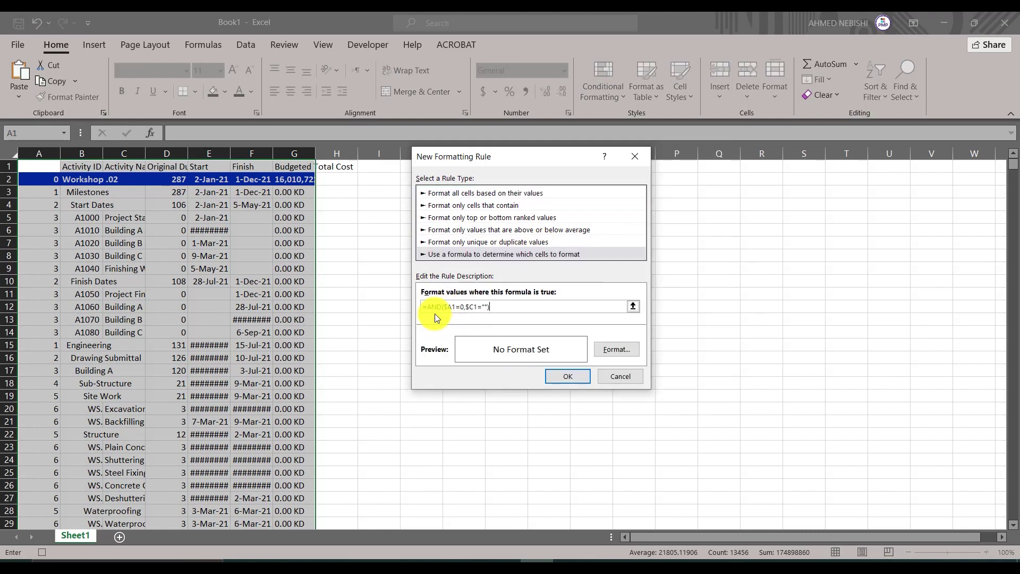
{"action": "left_click", "coordinate": [461, 307]}
{"action": "type", "text": "1"}
Step: Format the level-1 rule as bold text with a light green fill and apply it
{"action": "left_click", "coordinate": [623, 349]}
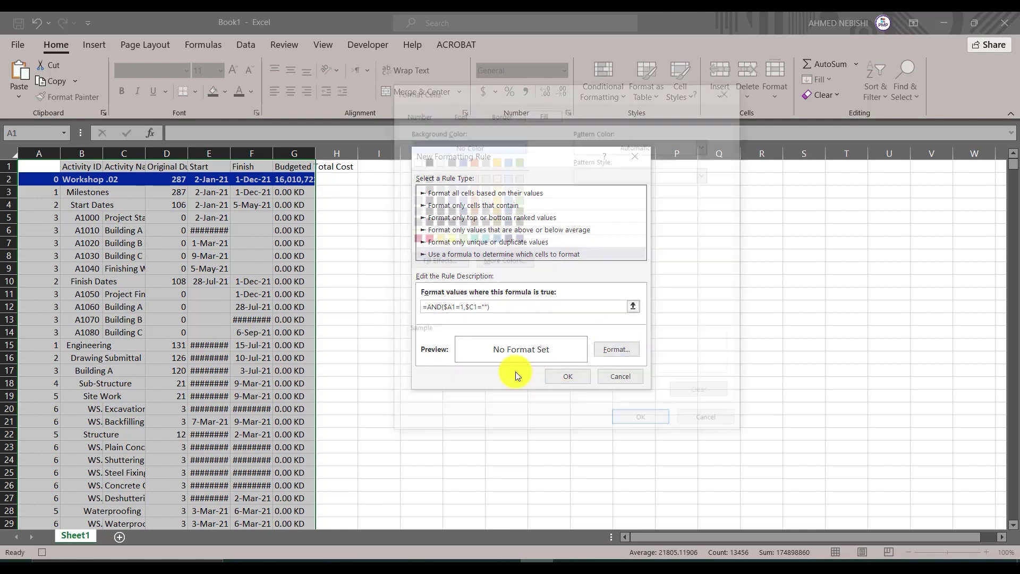
{"action": "left_click", "coordinate": [457, 112]}
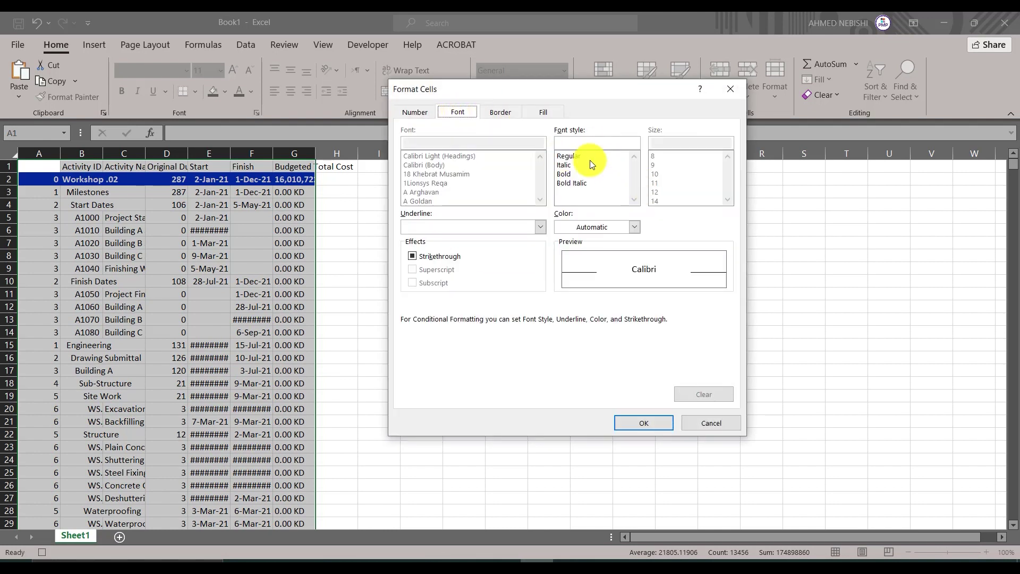
{"action": "left_click", "coordinate": [562, 174]}
{"action": "left_click", "coordinate": [634, 227]}
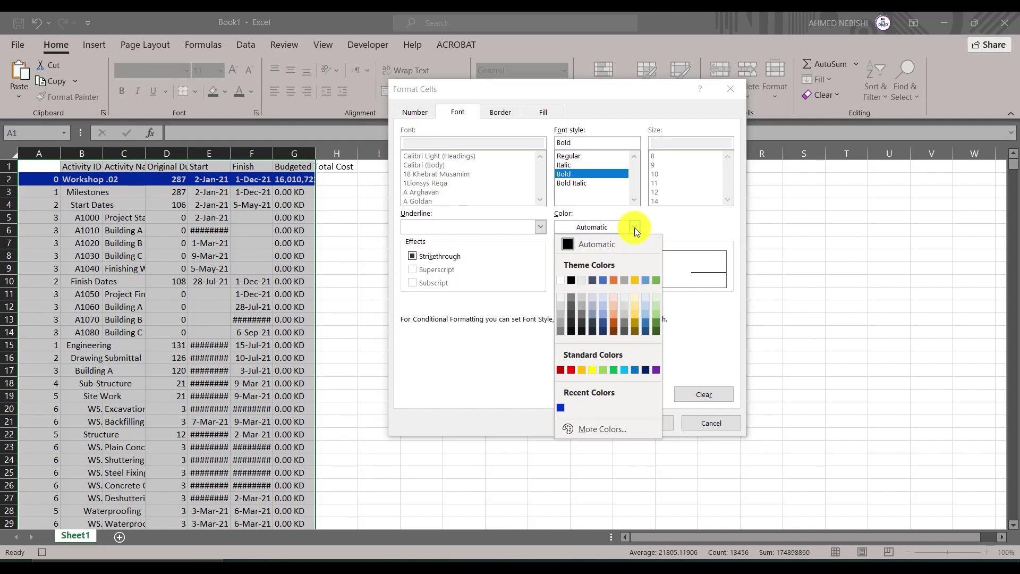
{"action": "left_click", "coordinate": [489, 547]}
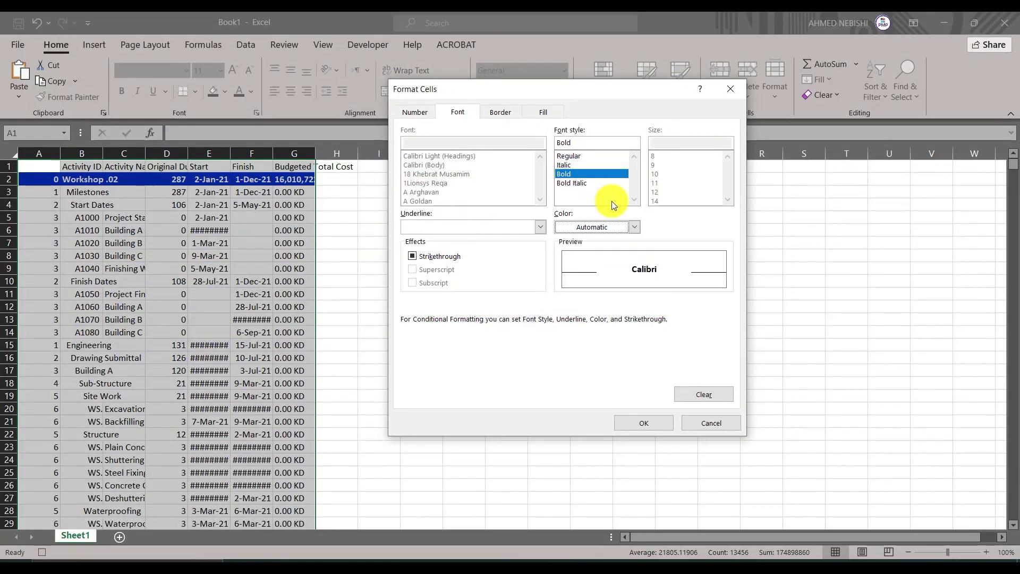
{"action": "left_click", "coordinate": [635, 227]}
{"action": "left_click", "coordinate": [563, 244]}
{"action": "left_click", "coordinate": [631, 226]}
{"action": "left_click", "coordinate": [589, 241]}
{"action": "left_click", "coordinate": [544, 113]}
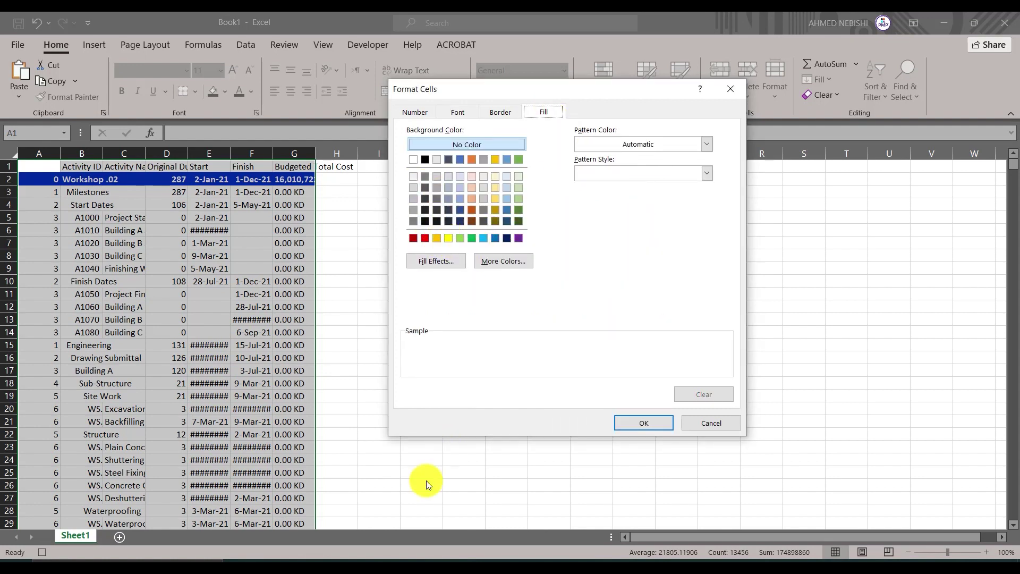
{"action": "left_click", "coordinate": [466, 561]}
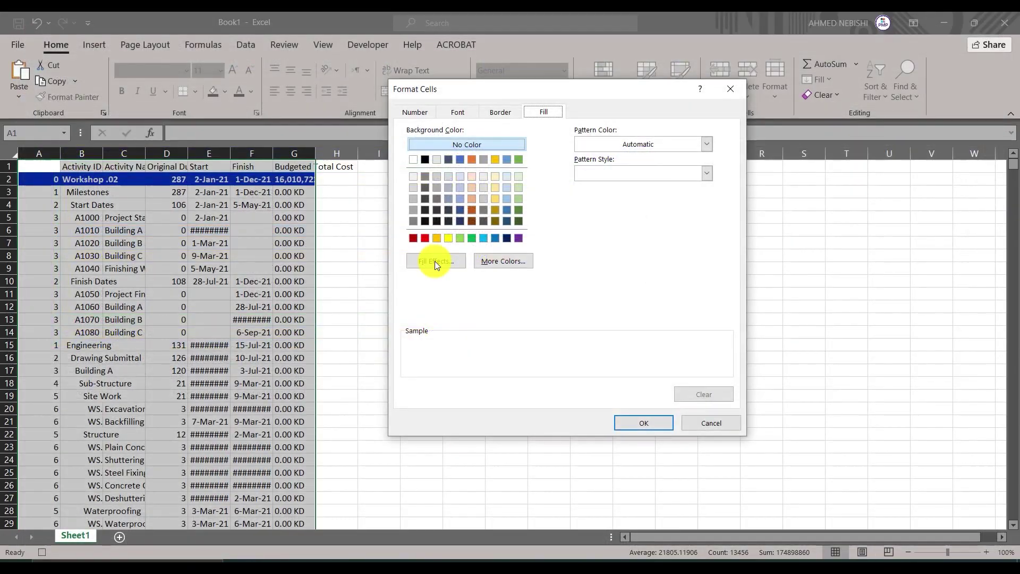
{"action": "left_click", "coordinate": [461, 237]}
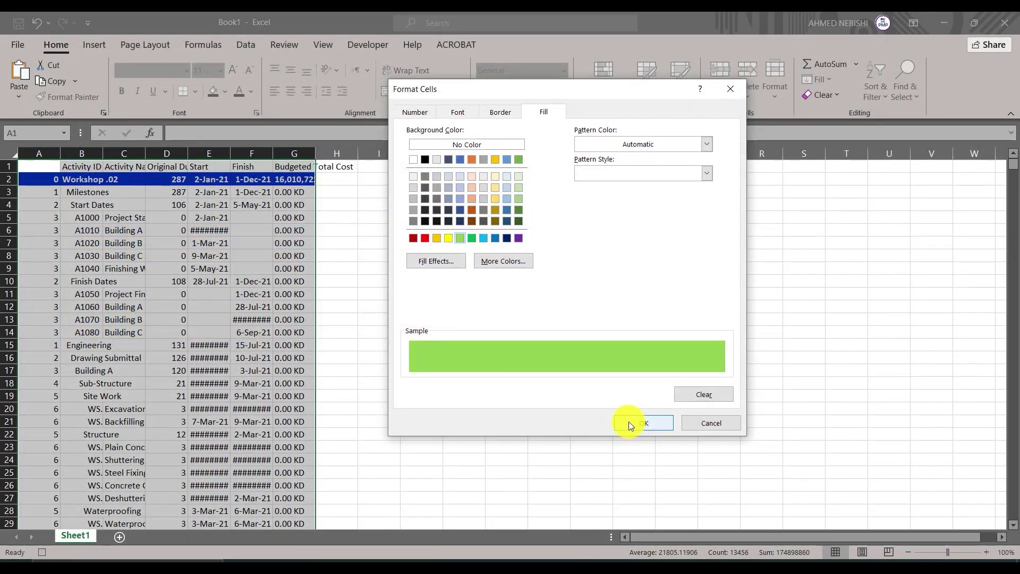
{"action": "left_click", "coordinate": [628, 422]}
{"action": "left_click", "coordinate": [569, 376]}
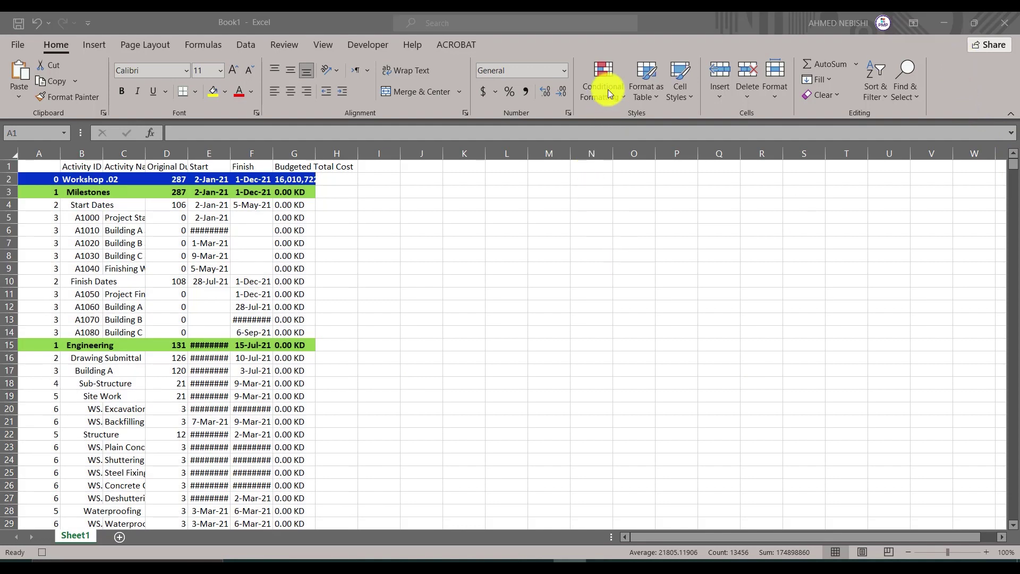
Step: Create a new formula rule =AND($A1=2,$C1="") by pasting and changing the level to 2
{"action": "left_click", "coordinate": [607, 90]}
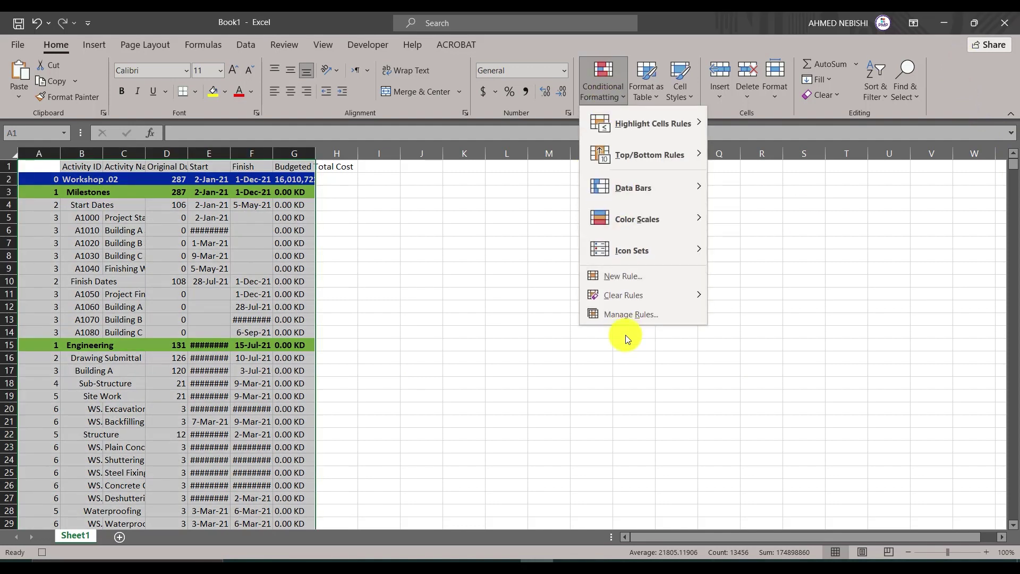
{"action": "left_click", "coordinate": [623, 278]}
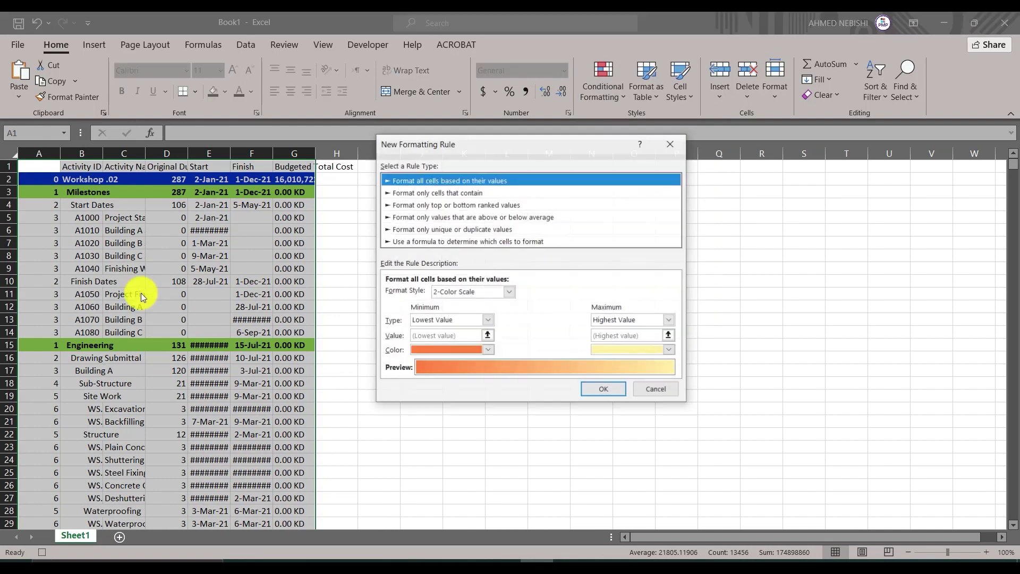
{"action": "left_click", "coordinate": [428, 241]}
{"action": "left_click", "coordinate": [427, 293]}
{"action": "key", "text": "ctrl+v"}
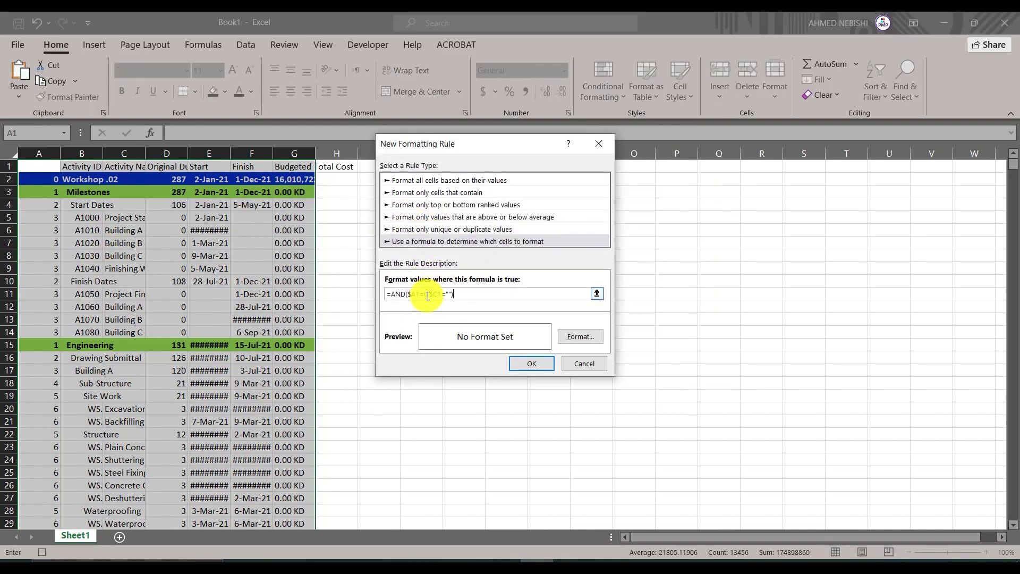
{"action": "left_click", "coordinate": [428, 294]}
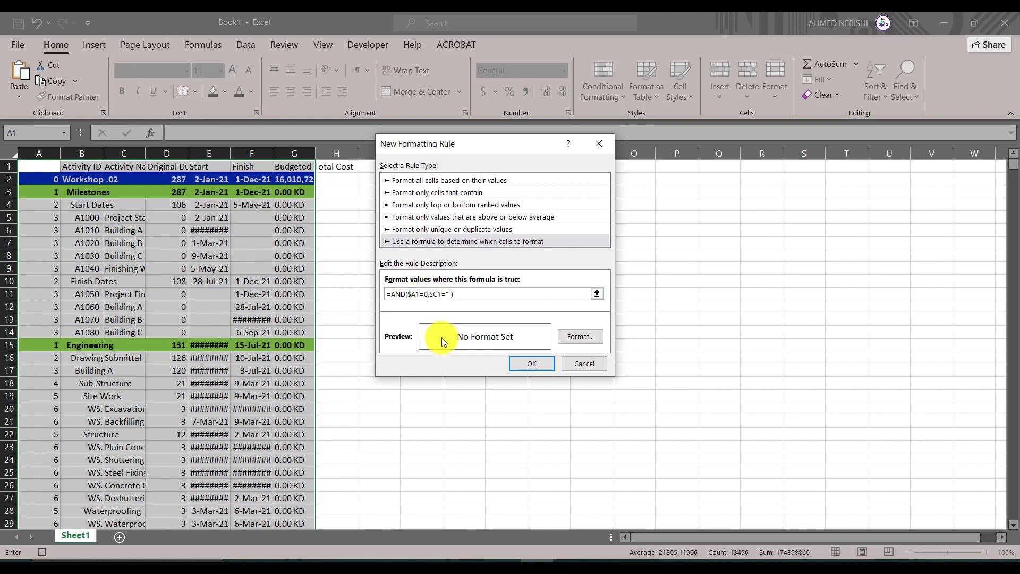
{"action": "key", "text": "BackSpace"}
{"action": "type", "text": "2"}
Step: Format the level-2 rule as bold blue text on a yellow fill and apply it
{"action": "left_click", "coordinate": [577, 338]}
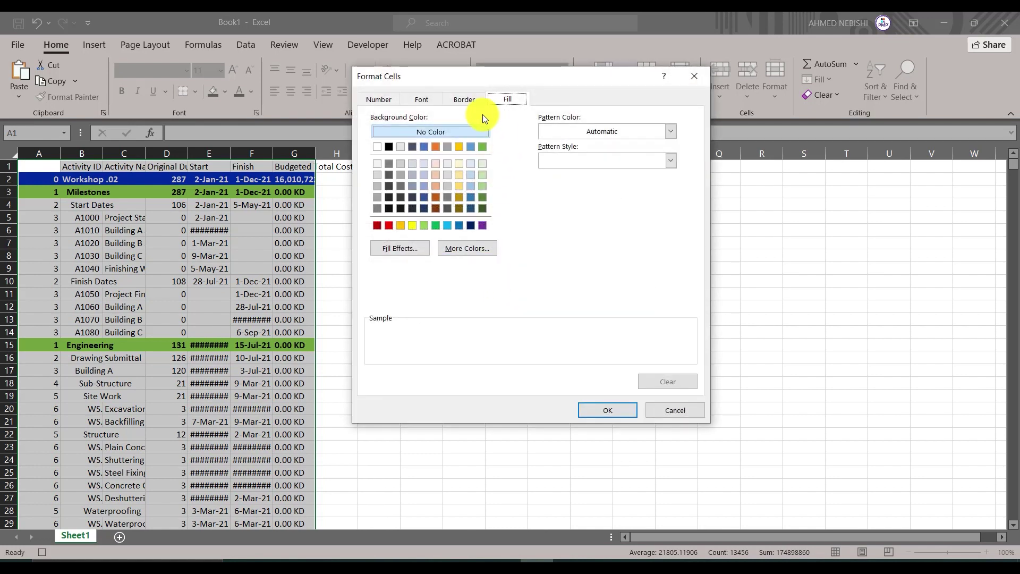
{"action": "left_click", "coordinate": [422, 102]}
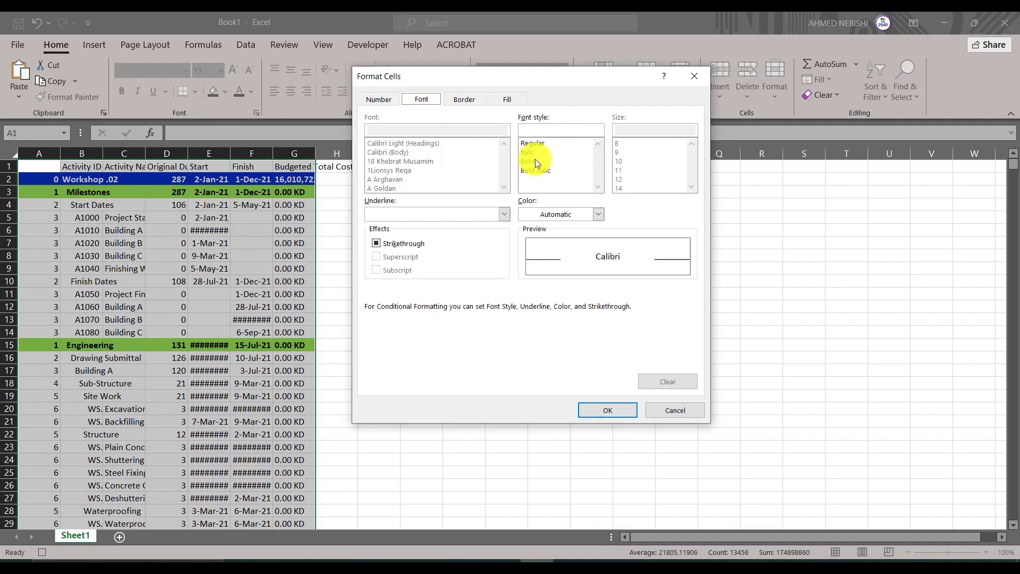
{"action": "left_click", "coordinate": [534, 161]}
{"action": "left_click", "coordinate": [597, 214]}
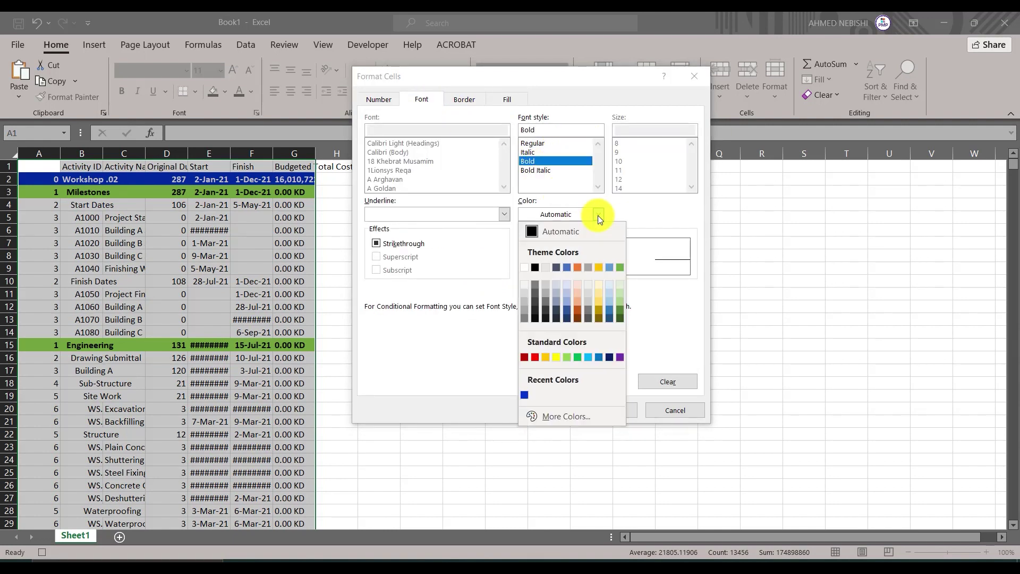
{"action": "left_click", "coordinate": [598, 357]}
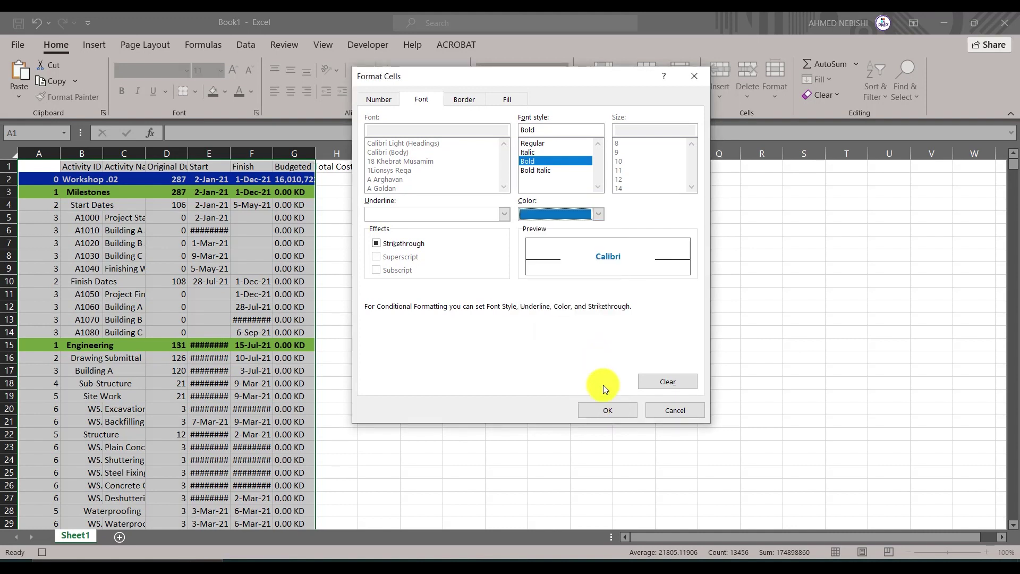
{"action": "left_click", "coordinate": [507, 100]}
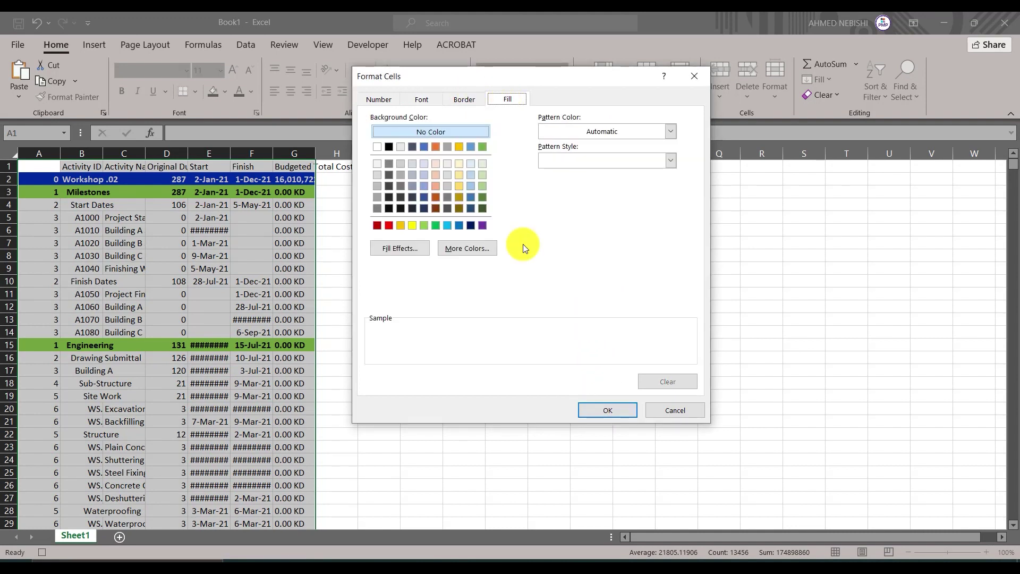
{"action": "left_click", "coordinate": [412, 225]}
{"action": "left_click", "coordinate": [608, 413]}
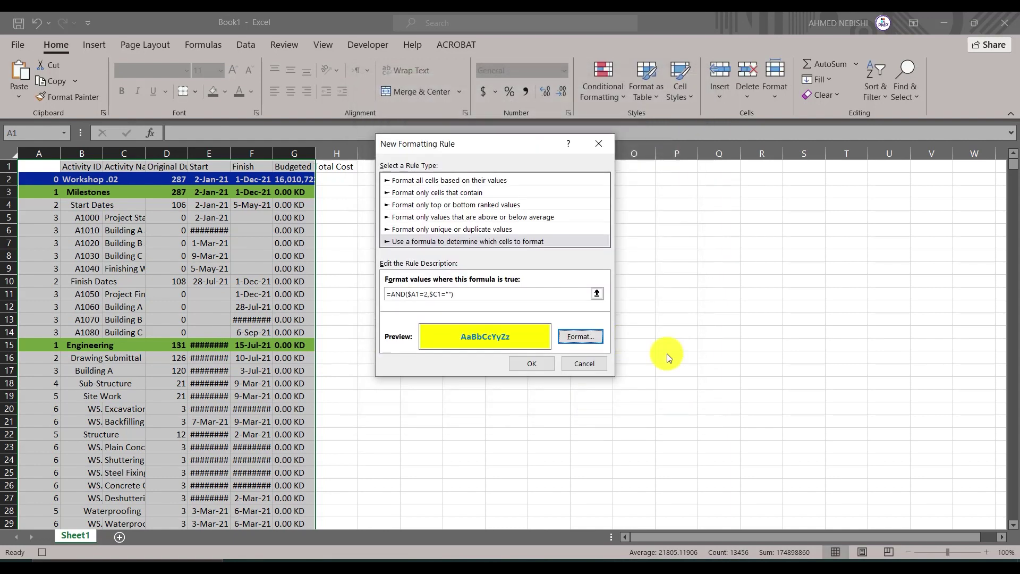
{"action": "left_click", "coordinate": [532, 363]}
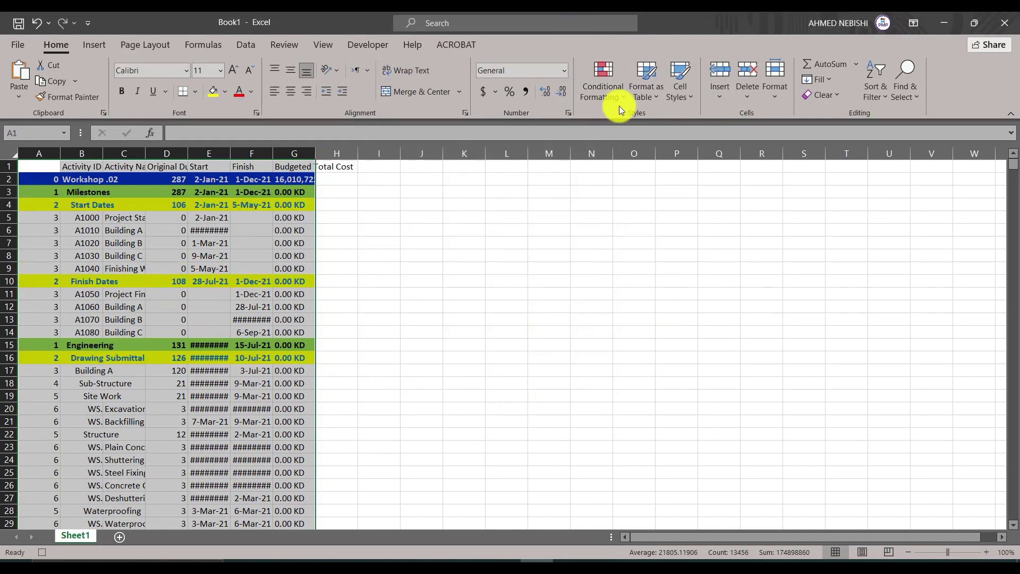
{"action": "left_click", "coordinate": [612, 93]}
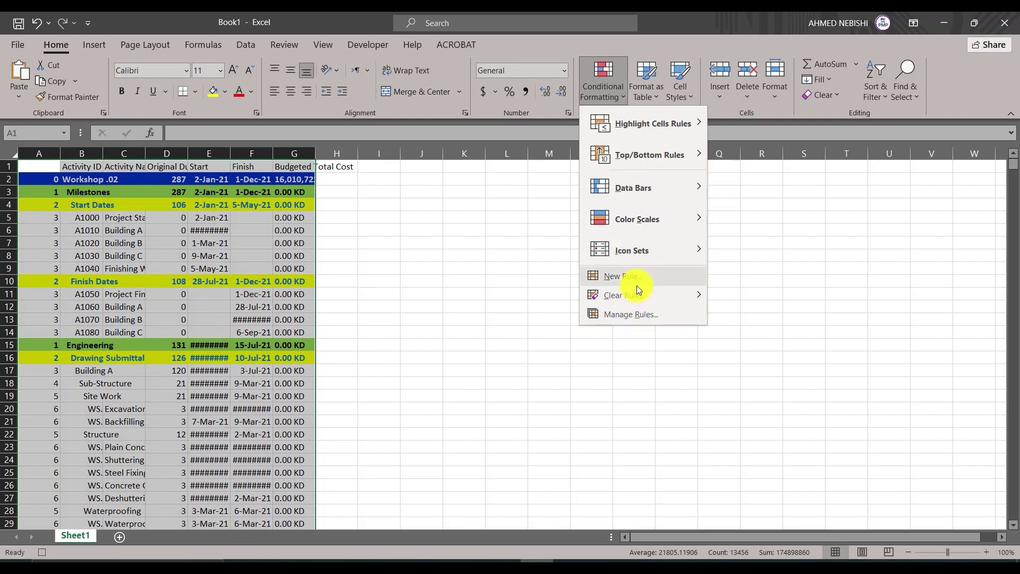
Step: Create a new formula rule =AND($A1=3,$C1="") for level-3 WBS rows
{"action": "left_click", "coordinate": [636, 281]}
{"action": "left_click", "coordinate": [426, 227]}
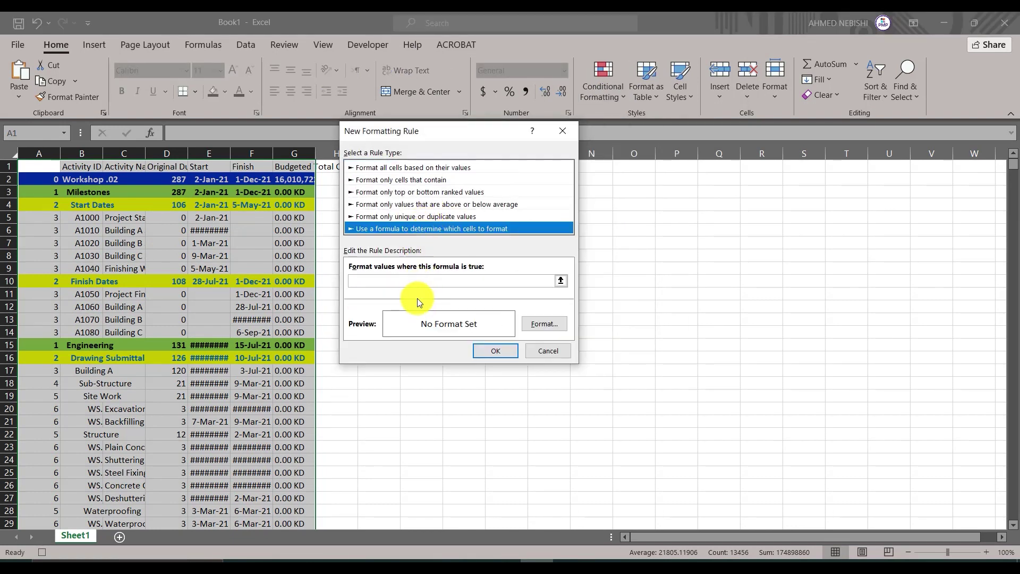
{"action": "left_click", "coordinate": [393, 281]}
{"action": "type", "text": "=AND($A1=0,$C1="}
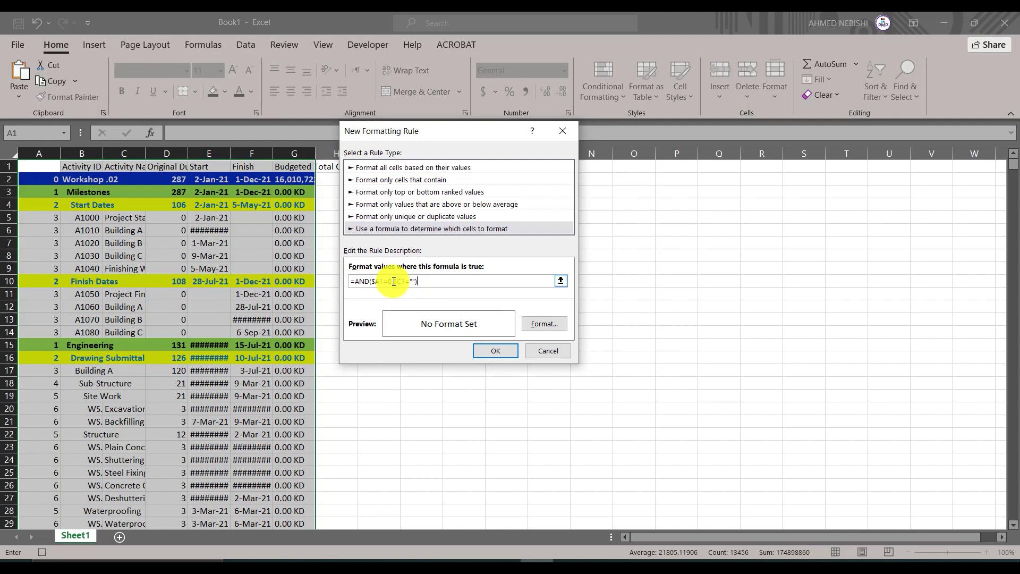
{"action": "type", "text": "\"\")"}
{"action": "double_click", "coordinate": [393, 281]}
{"action": "type", "text": "3"}
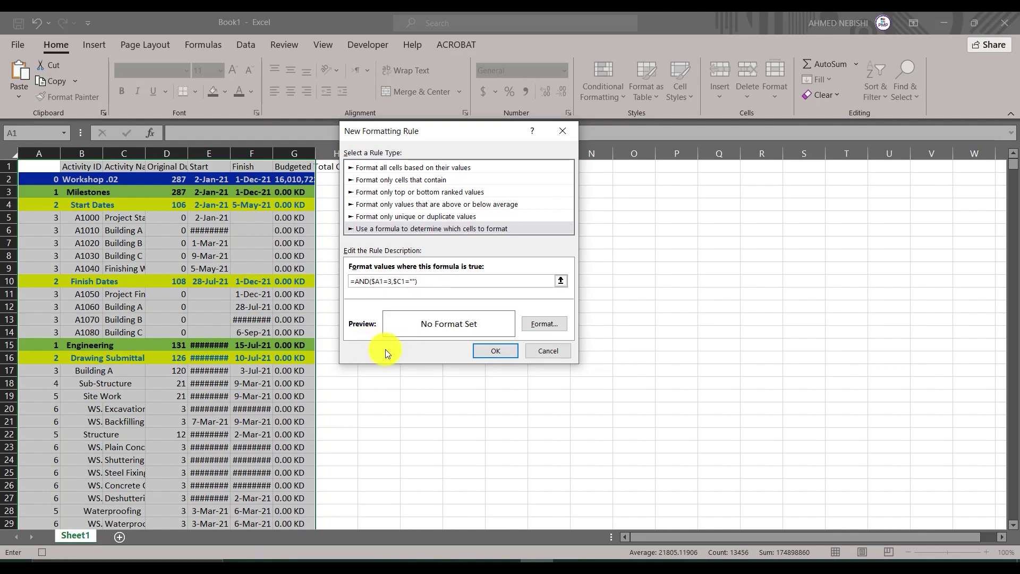
Step: Format level-3 rows with bold white text on a blue fill and apply the rule
{"action": "left_click", "coordinate": [547, 324]}
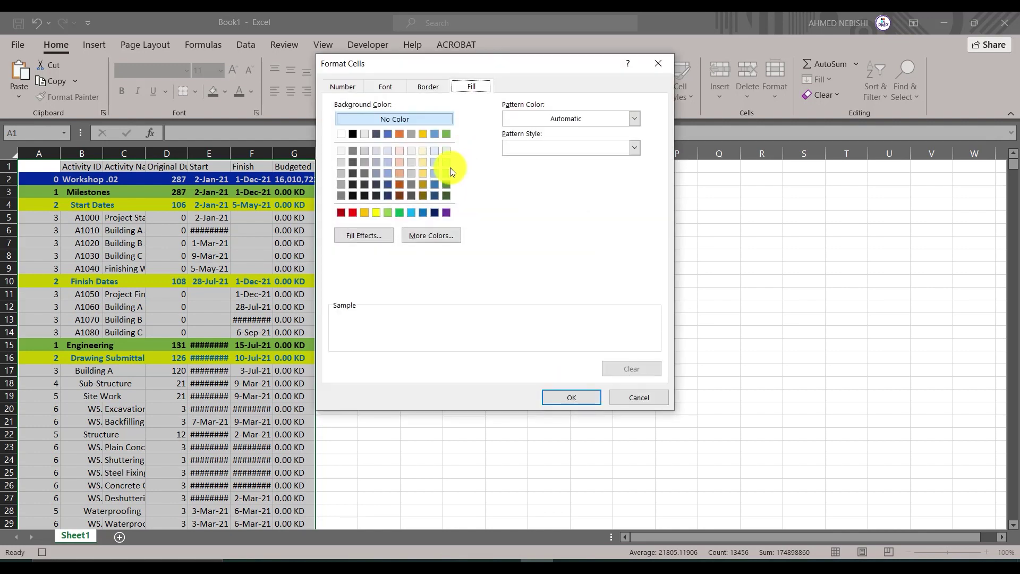
{"action": "left_click", "coordinate": [386, 86]}
{"action": "left_click", "coordinate": [496, 148]}
{"action": "left_click", "coordinate": [561, 202]}
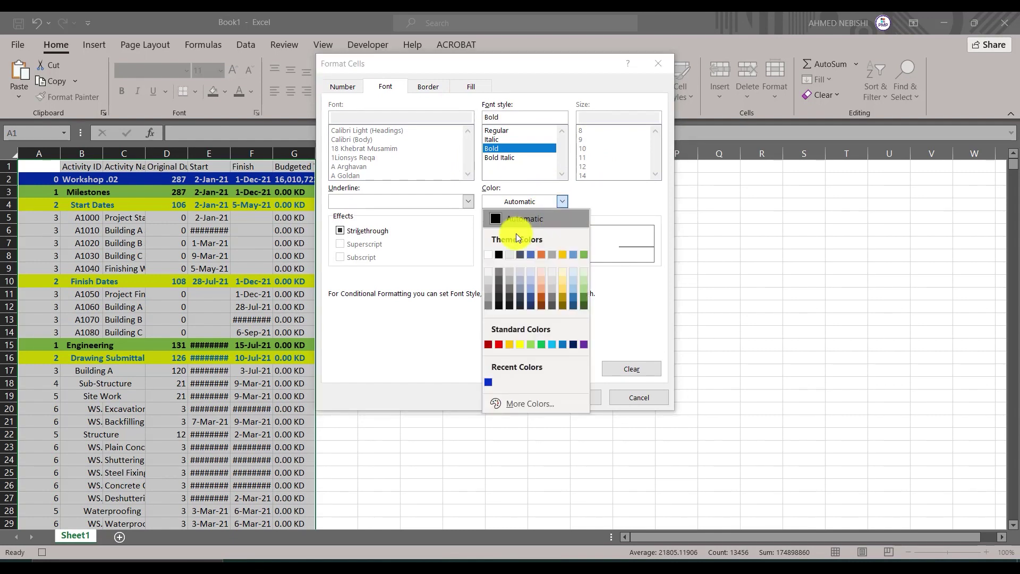
{"action": "left_click", "coordinate": [489, 257]}
{"action": "left_click", "coordinate": [474, 88]}
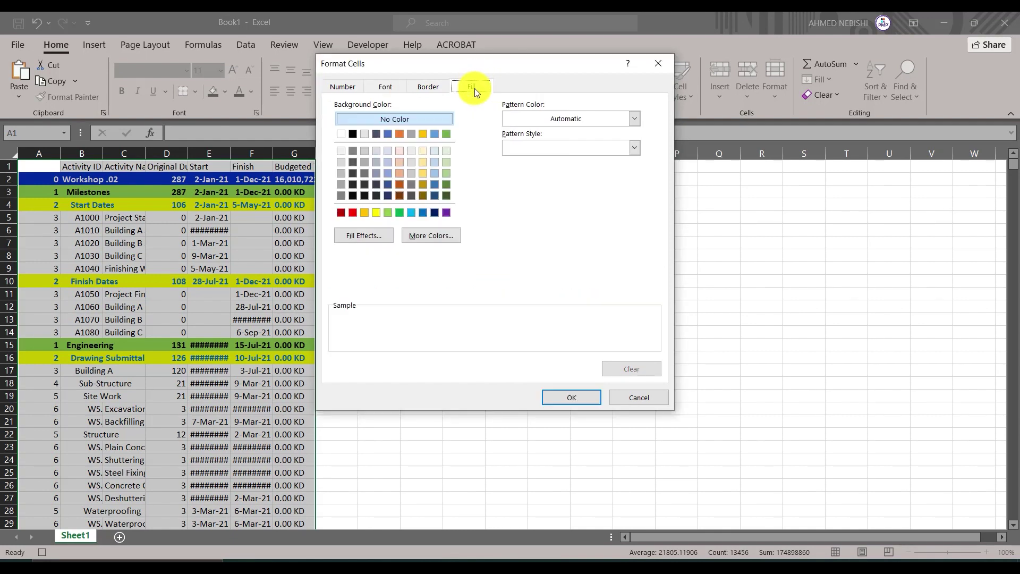
{"action": "left_click", "coordinate": [421, 213]}
{"action": "left_click", "coordinate": [584, 397]}
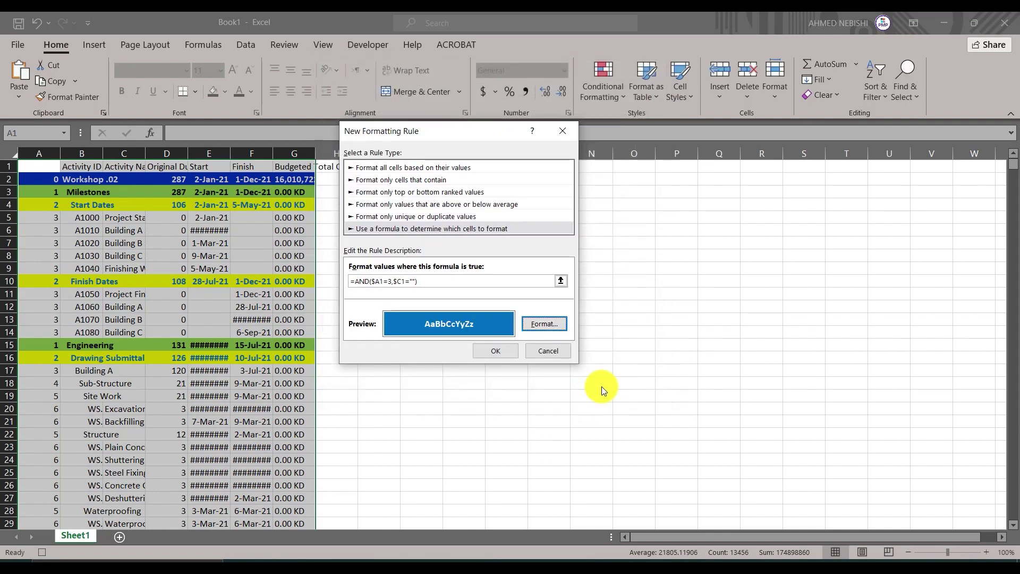
{"action": "left_click", "coordinate": [503, 351]}
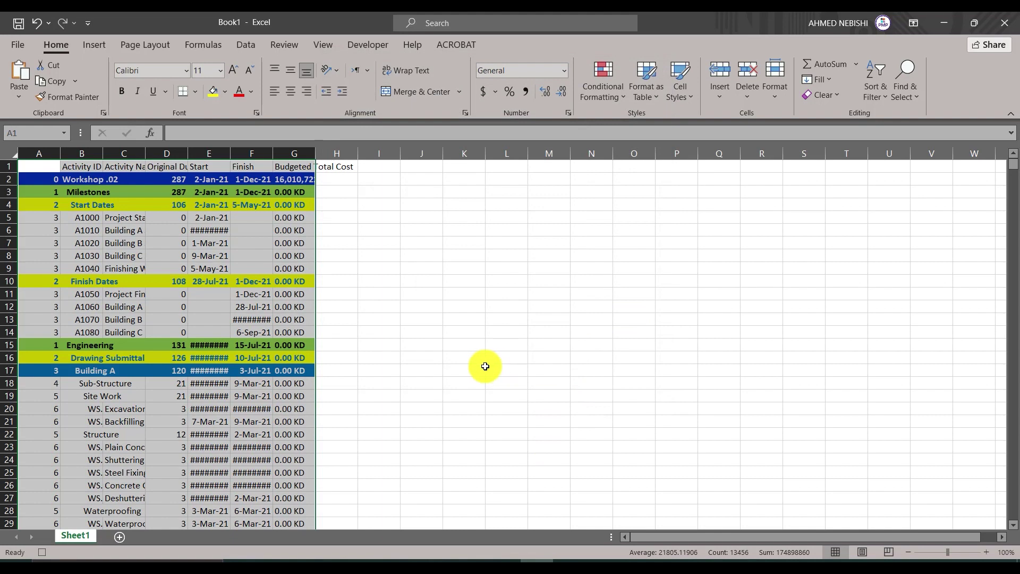
Step: Start a new formula rule, pasting the level formula and changing it to =AND($A1=4,$C1="")
{"action": "left_click", "coordinate": [607, 84]}
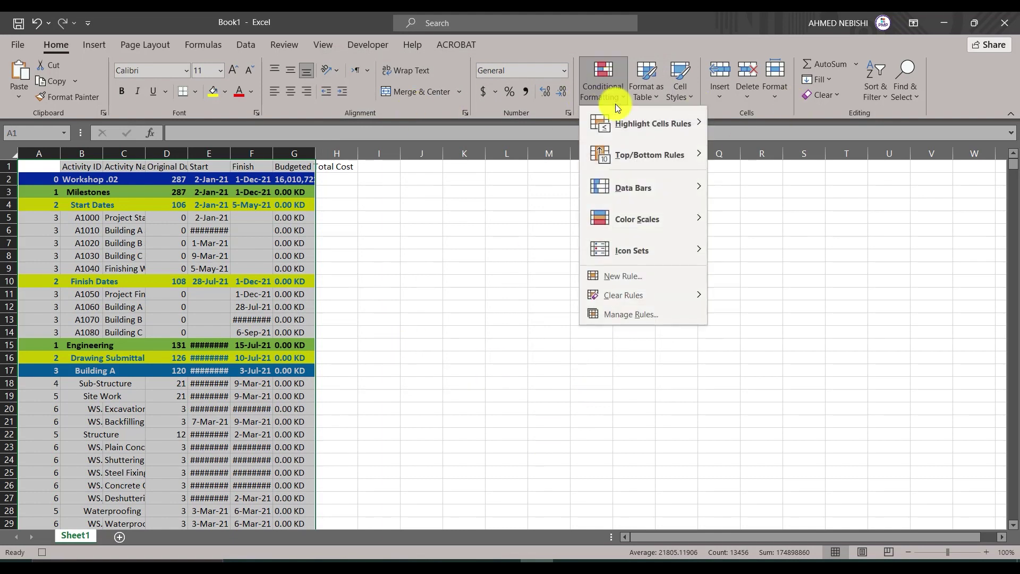
{"action": "left_click", "coordinate": [644, 275]}
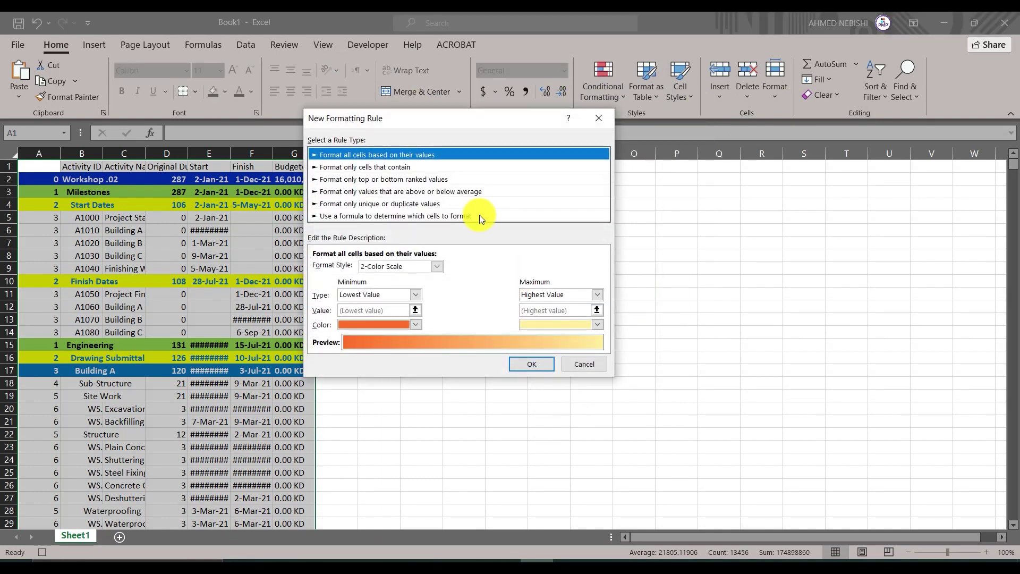
{"action": "left_click", "coordinate": [408, 216]}
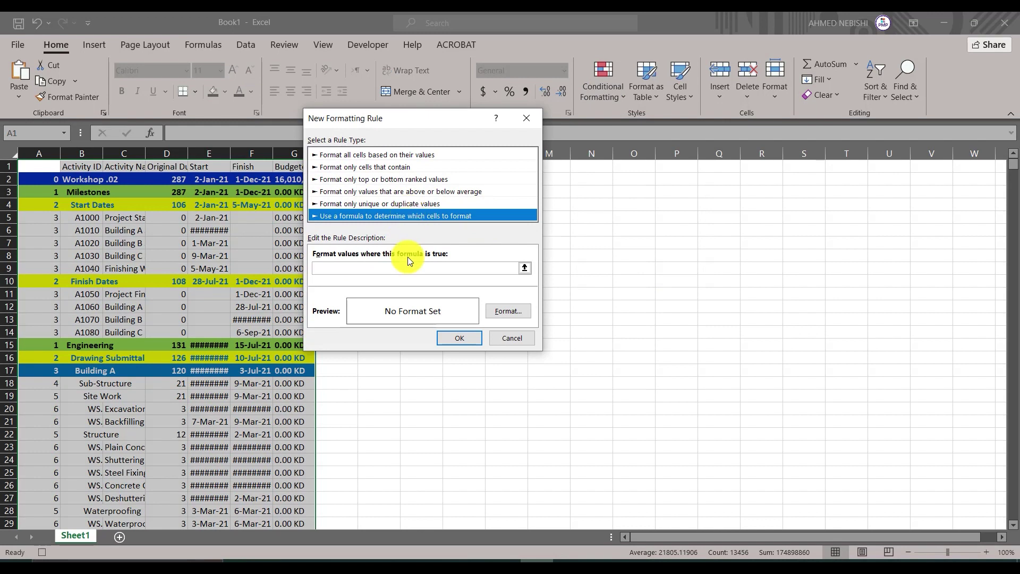
{"action": "left_click", "coordinate": [385, 272]}
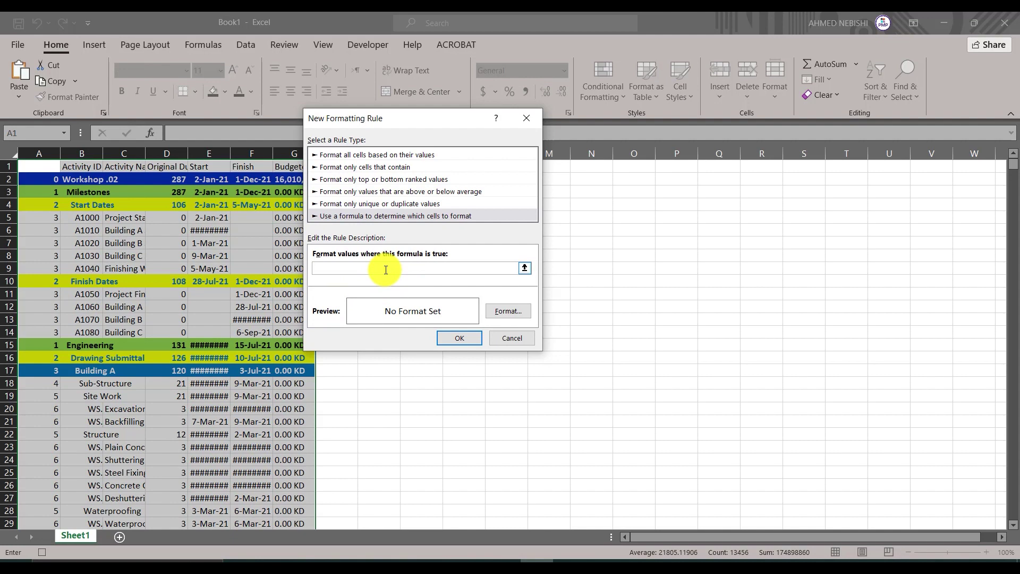
{"action": "right_click", "coordinate": [386, 272]}
{"action": "left_click", "coordinate": [418, 317]}
{"action": "left_click", "coordinate": [354, 269]}
{"action": "key", "text": "BackSpace"}
{"action": "type", "text": "4"}
Step: Format level-4 rows with bold white text on a red fill and apply the rule
{"action": "left_click", "coordinate": [514, 311]}
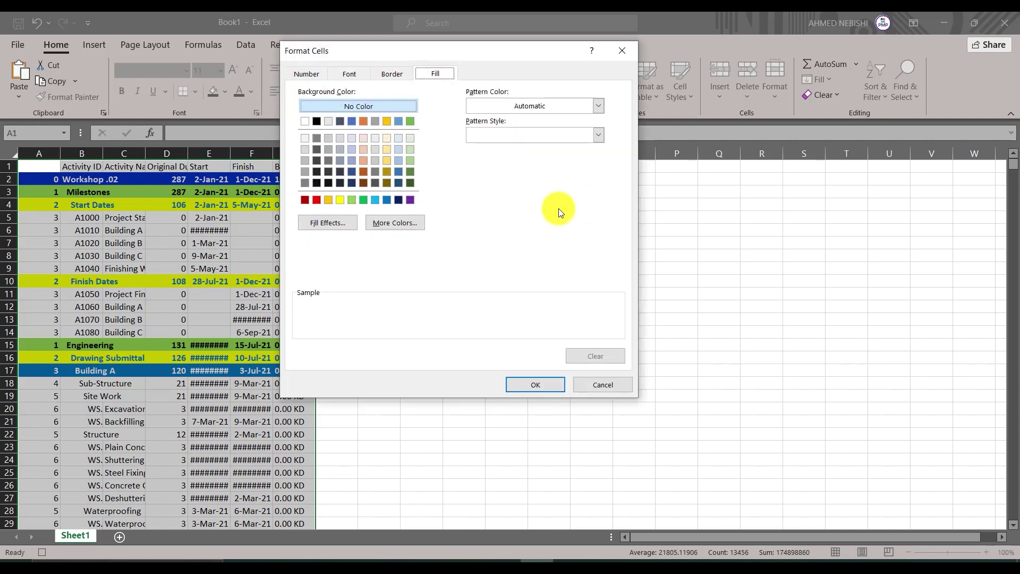
{"action": "left_click", "coordinate": [349, 74]}
{"action": "left_click", "coordinate": [465, 136]}
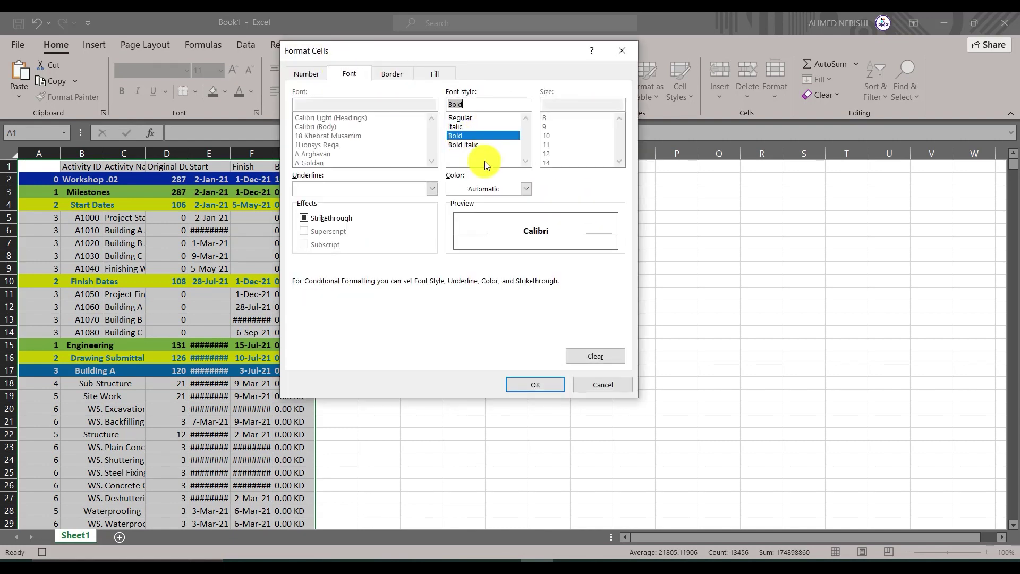
{"action": "left_click", "coordinate": [528, 189]}
{"action": "left_click", "coordinate": [450, 243]}
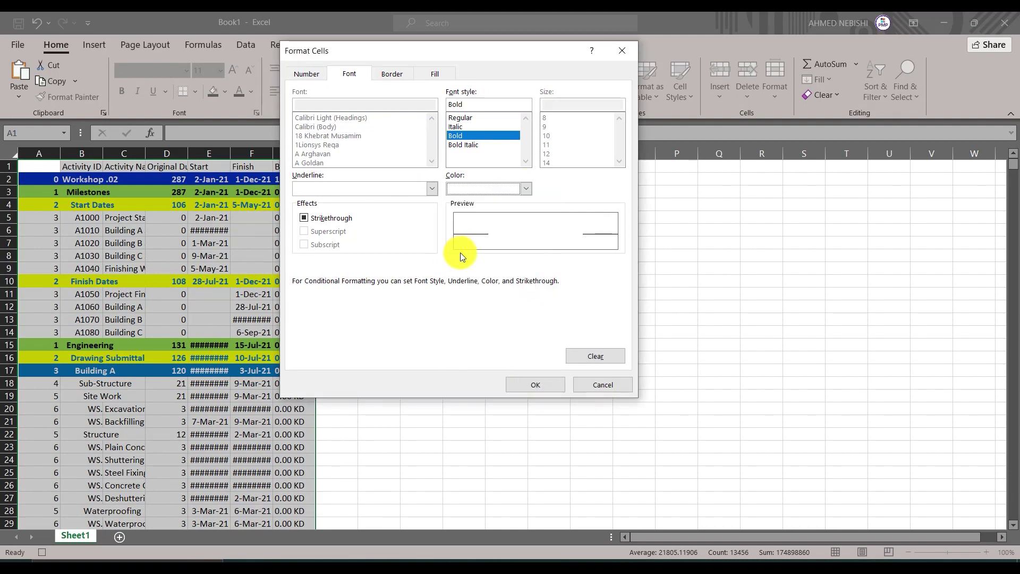
{"action": "left_click", "coordinate": [513, 189]}
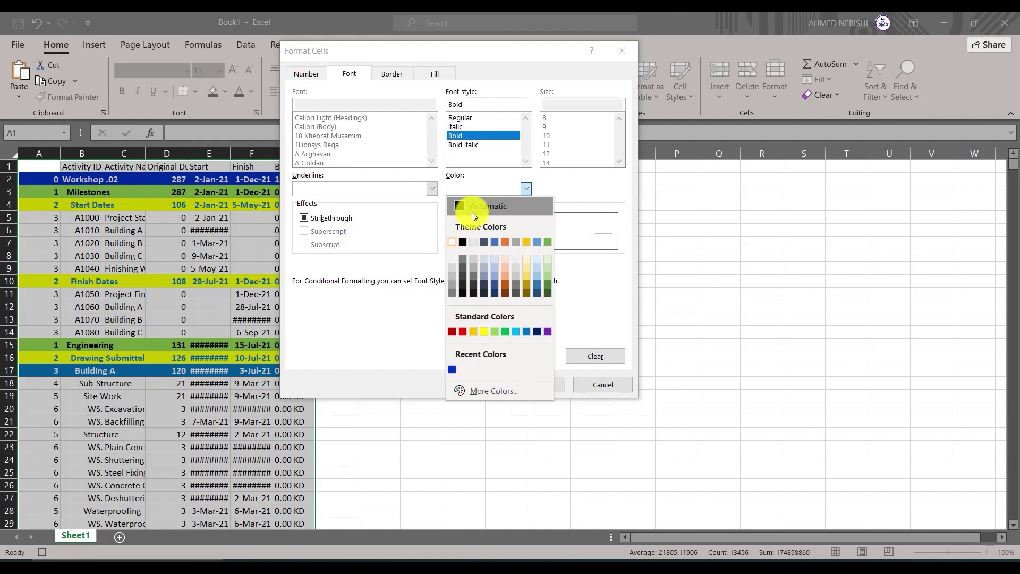
{"action": "left_click", "coordinate": [451, 241]}
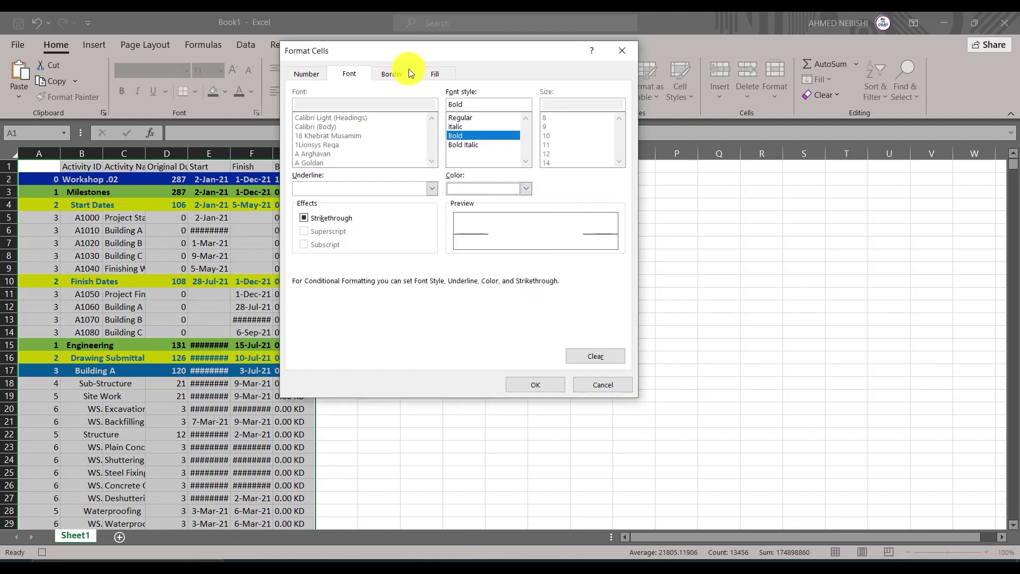
{"action": "left_click", "coordinate": [442, 73]}
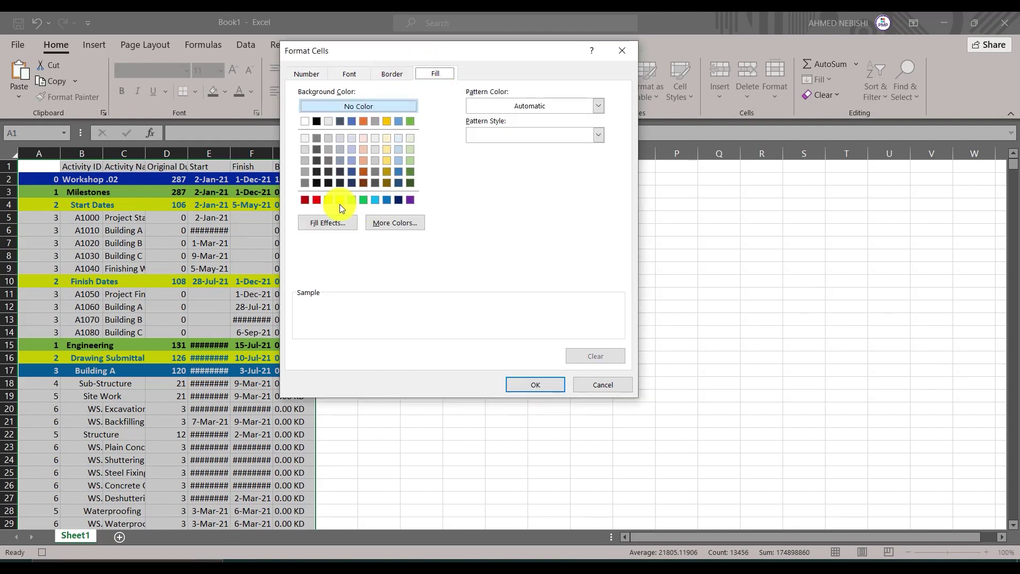
{"action": "left_click", "coordinate": [317, 199]}
{"action": "left_click", "coordinate": [510, 388]}
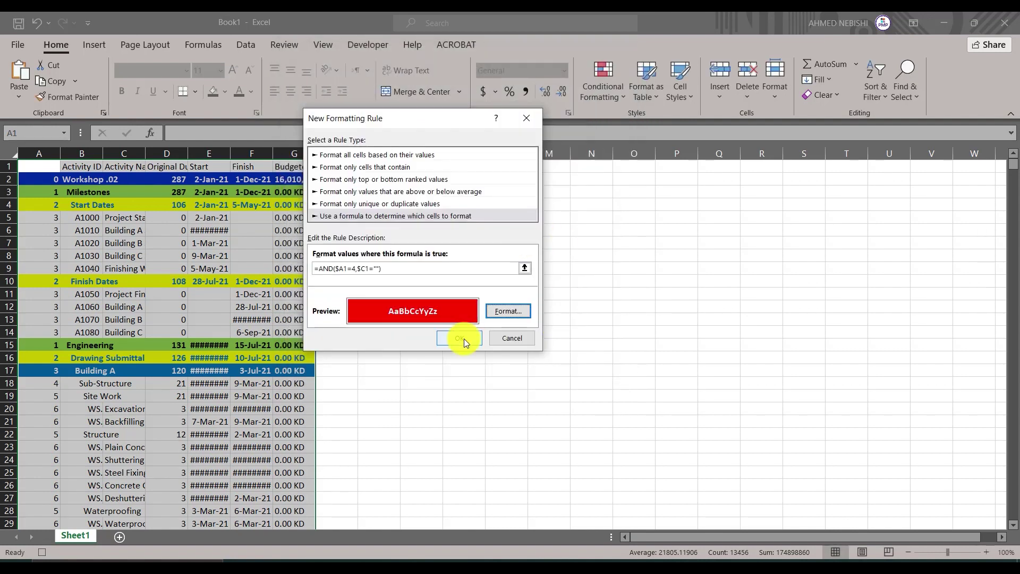
{"action": "left_click", "coordinate": [459, 338]}
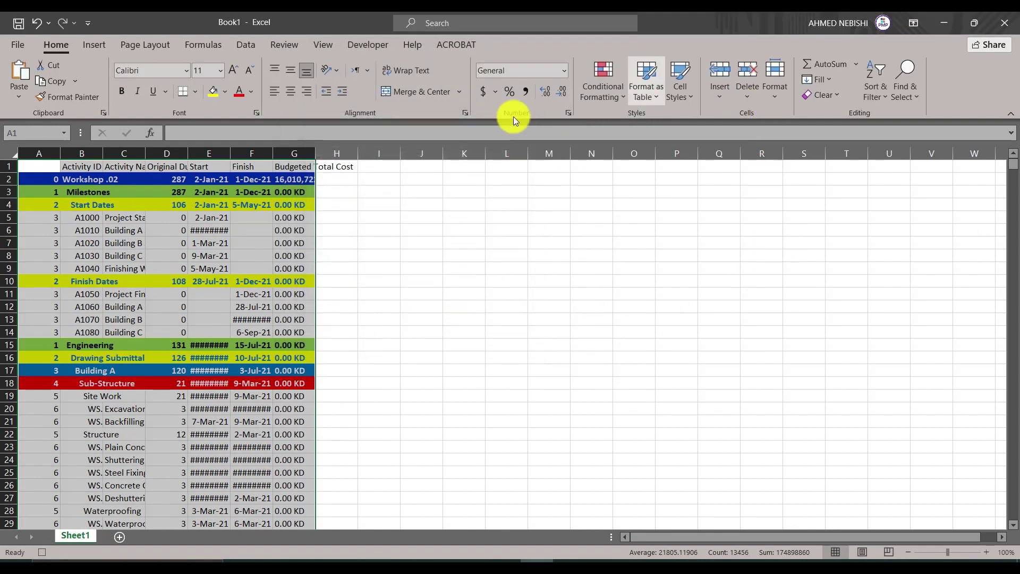
Step: Add a new formula rule, pasting the level formula and editing it to =AND($A1=5,$C1="")
{"action": "left_click", "coordinate": [597, 87]}
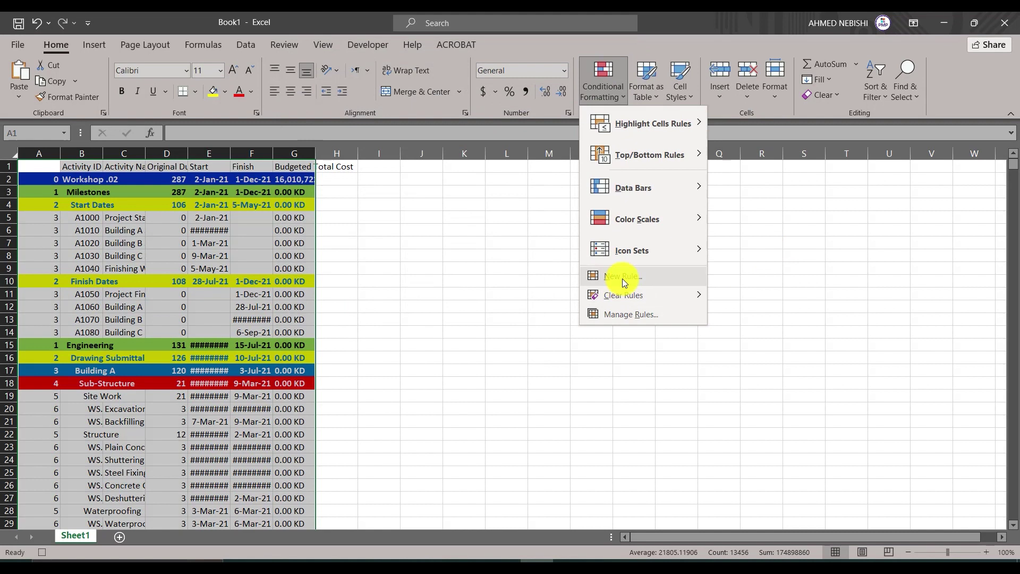
{"action": "left_click", "coordinate": [623, 276]}
{"action": "left_click", "coordinate": [346, 202]}
{"action": "left_click", "coordinate": [327, 256]}
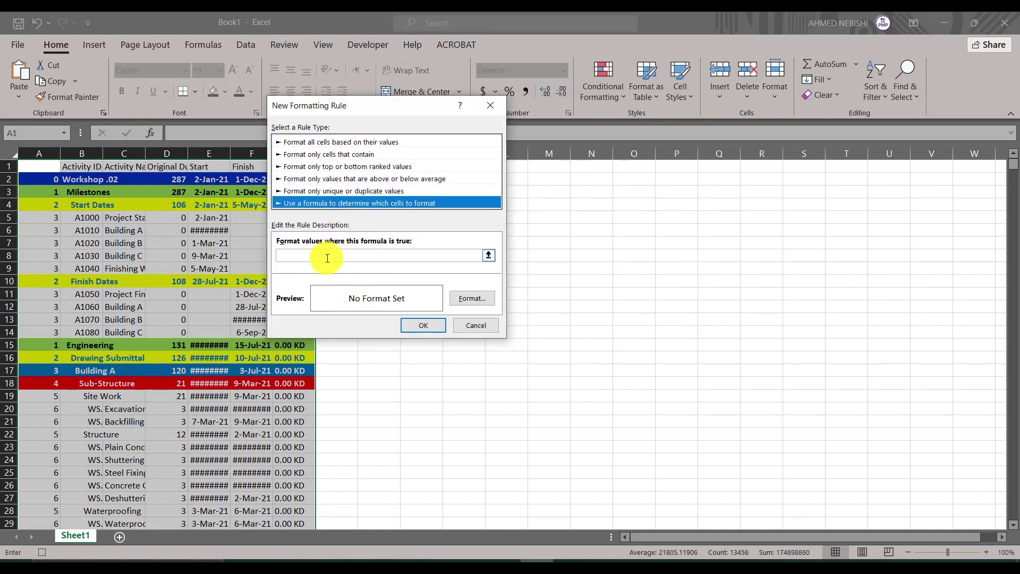
{"action": "right_click", "coordinate": [327, 259]}
{"action": "left_click", "coordinate": [351, 302]}
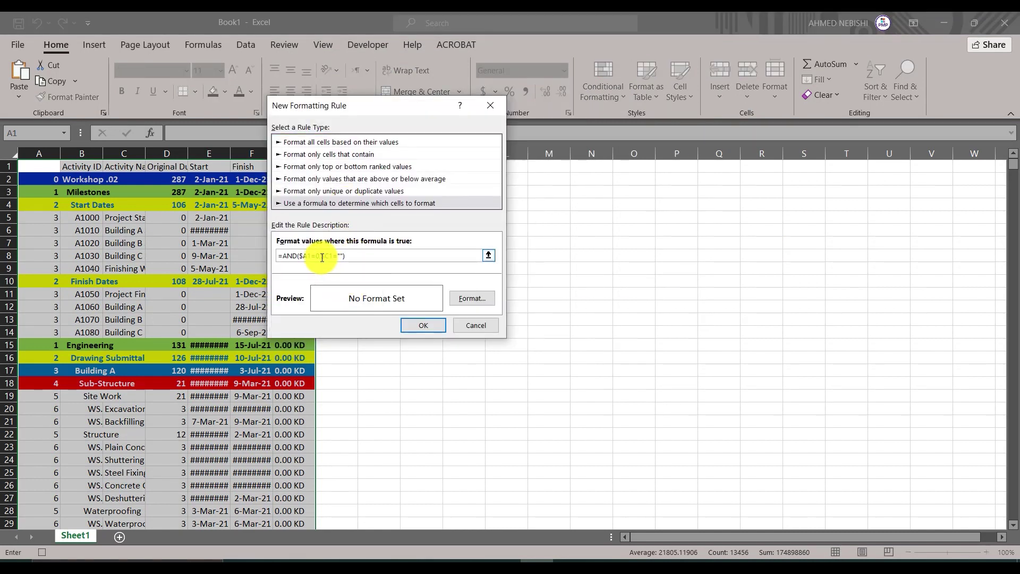
{"action": "left_click", "coordinate": [320, 256]}
{"action": "key", "text": "BackSpace"}
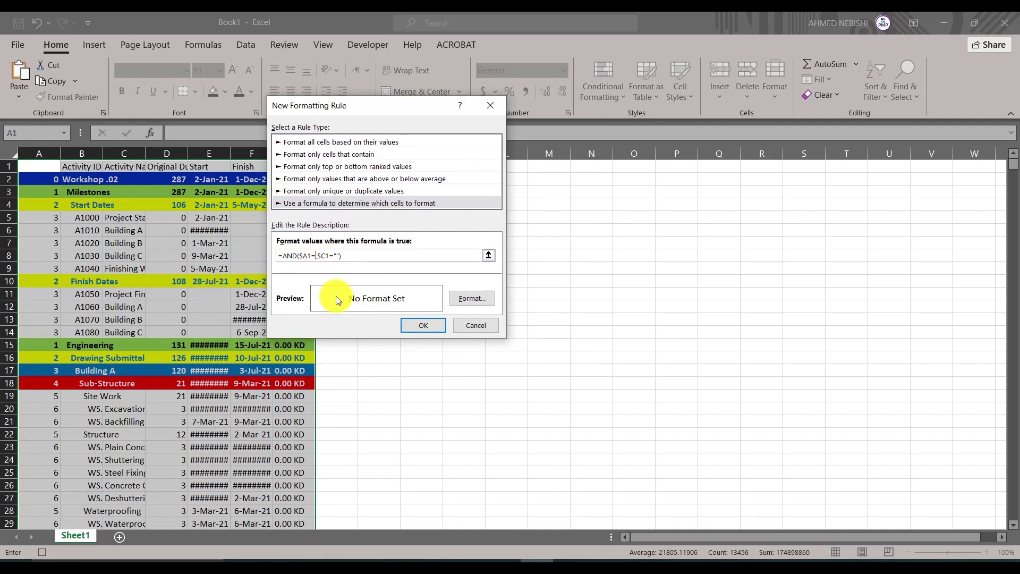
{"action": "type", "text": ",5"}
Step: Format level-5 rows with bold black text on a light-blue fill and apply the rule
{"action": "left_click", "coordinate": [491, 299]}
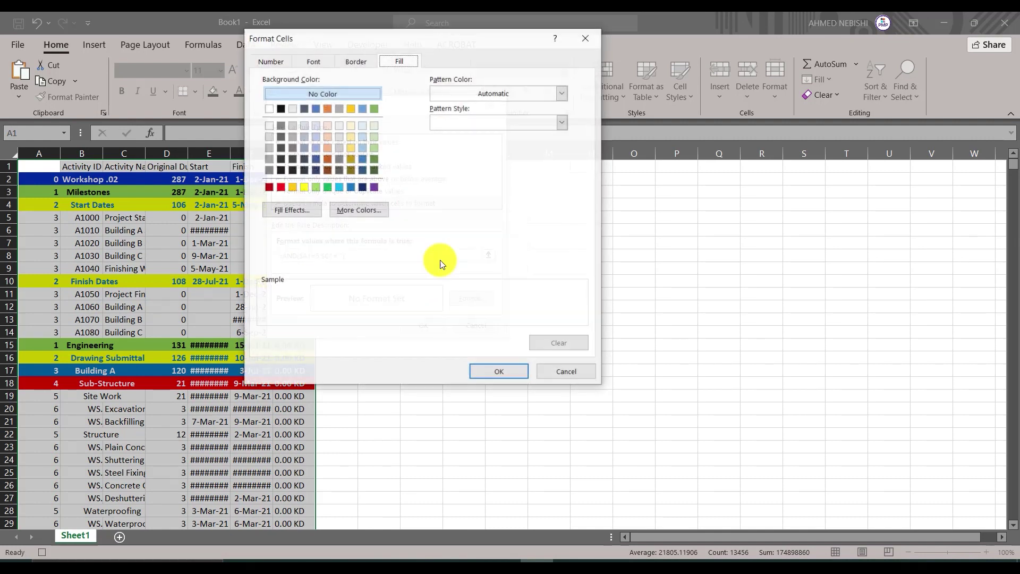
{"action": "left_click", "coordinate": [313, 58]}
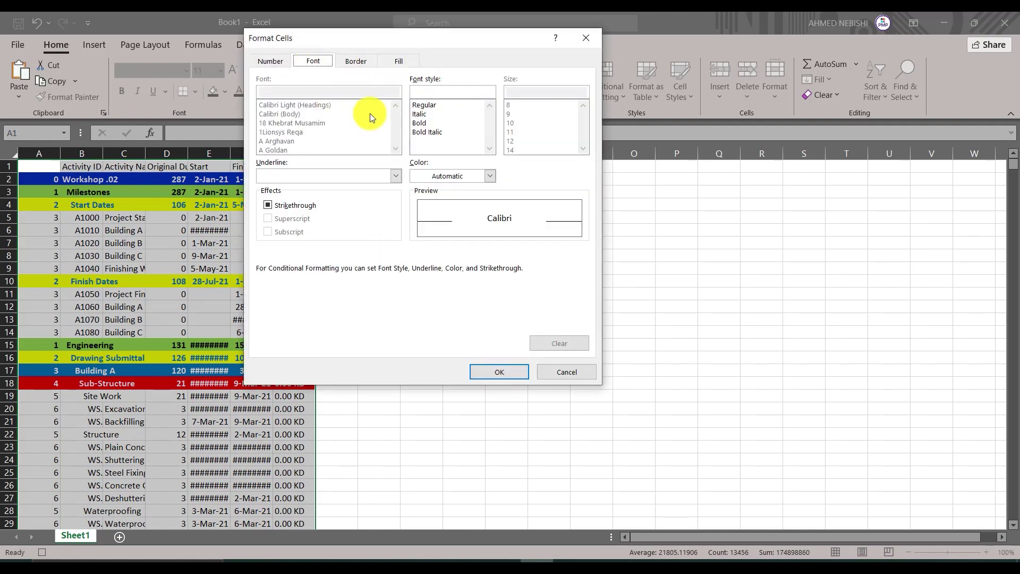
{"action": "left_click", "coordinate": [427, 131]}
{"action": "left_click", "coordinate": [435, 122]}
{"action": "left_click", "coordinate": [489, 176]}
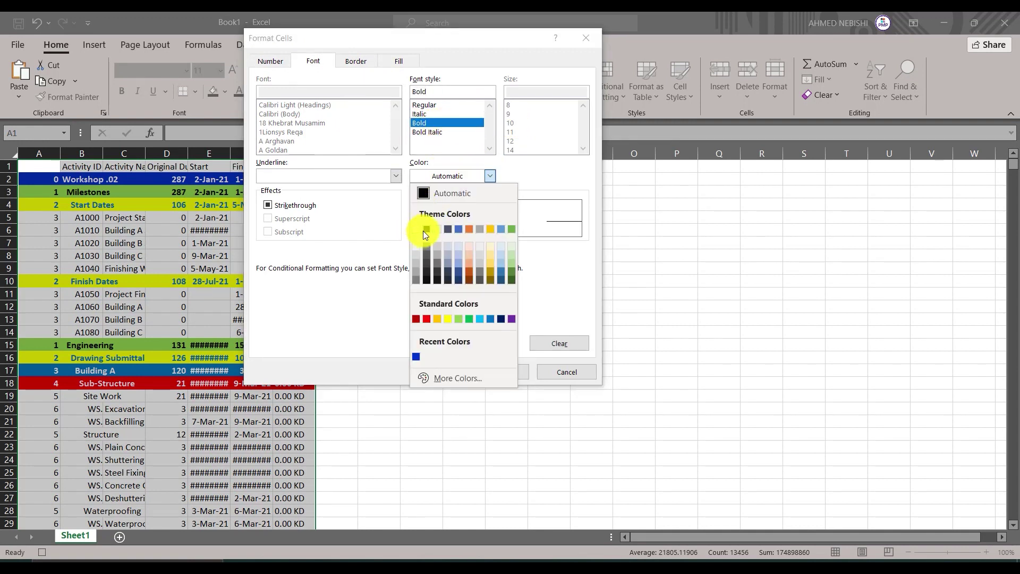
{"action": "left_click", "coordinate": [424, 230]}
{"action": "left_click", "coordinate": [409, 64]}
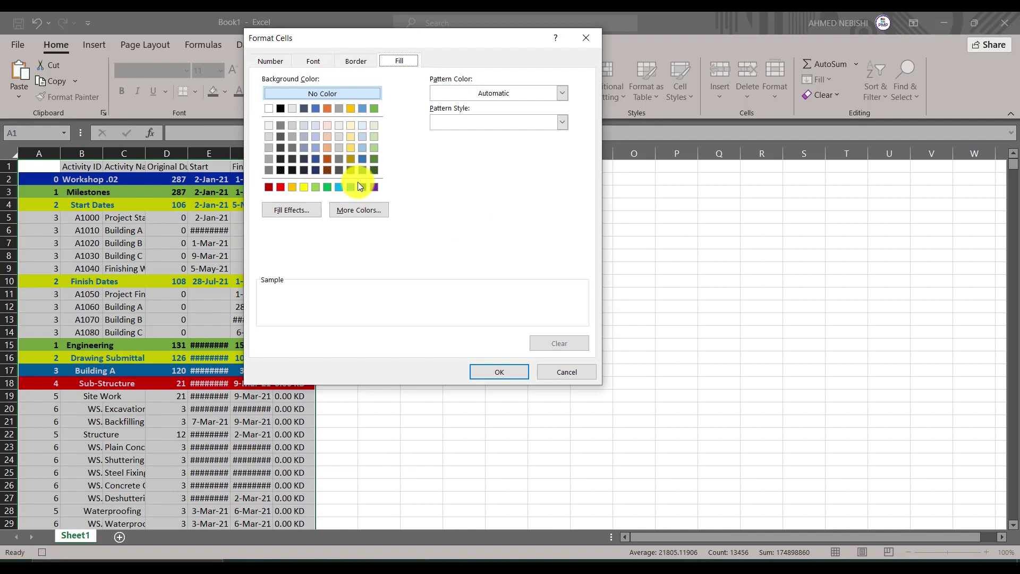
{"action": "left_click", "coordinate": [340, 187]}
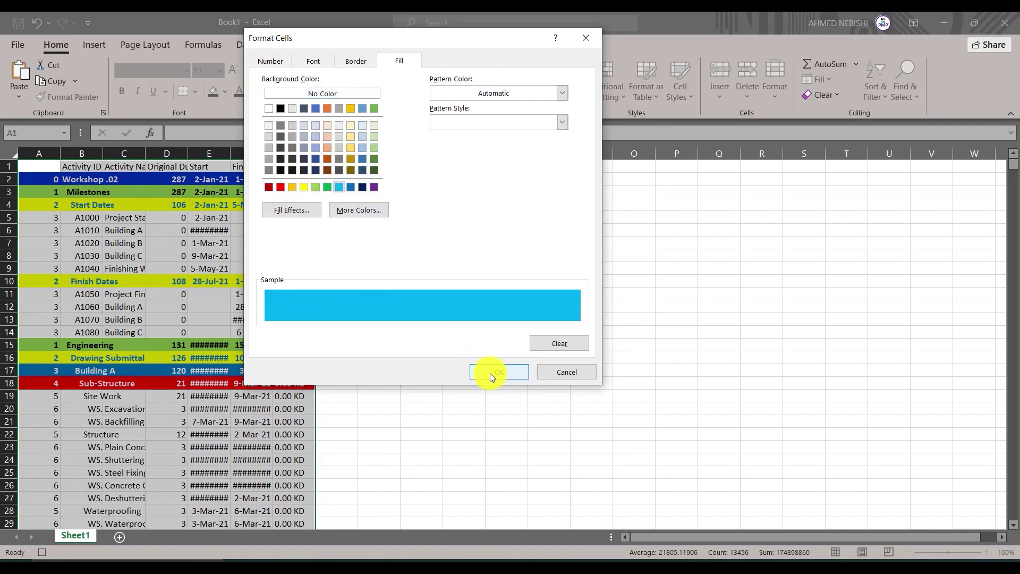
{"action": "left_click", "coordinate": [498, 372]}
{"action": "left_click", "coordinate": [420, 318]}
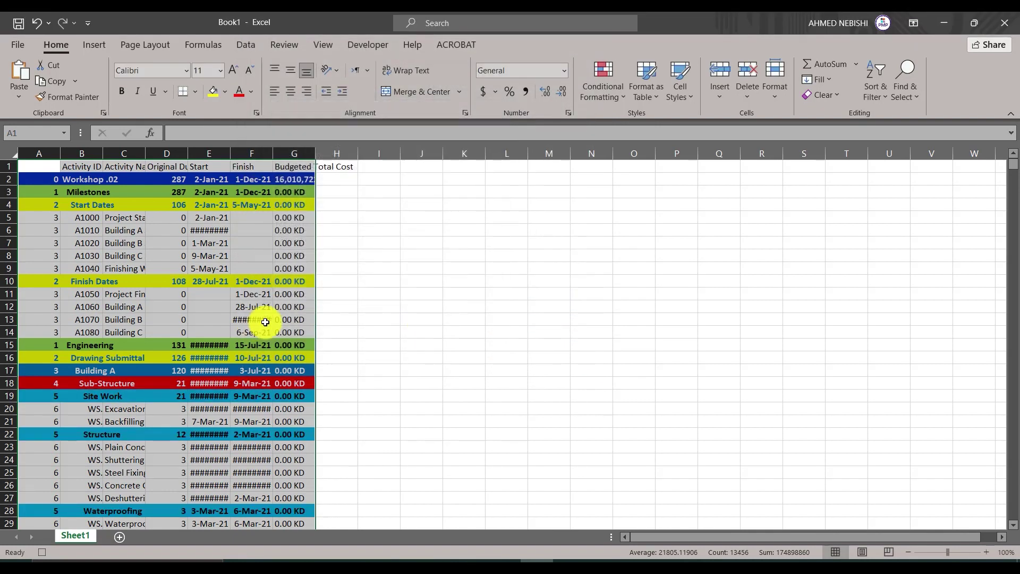
Step: Create a formula rule =AND($A1=6,$C1="") by pasting and editing the level formula
{"action": "left_click", "coordinate": [589, 88]}
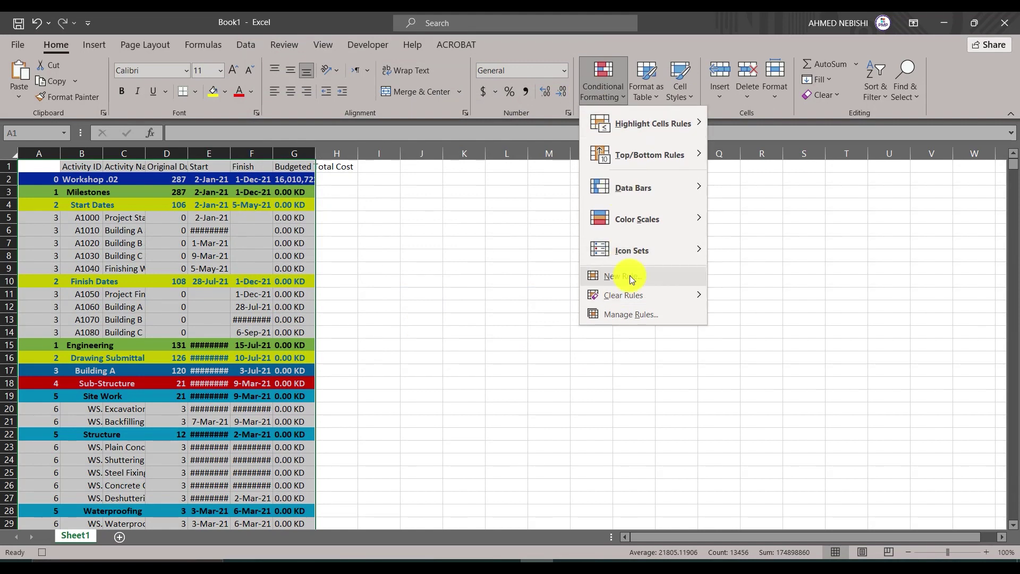
{"action": "left_click", "coordinate": [630, 275]}
{"action": "left_click", "coordinate": [322, 190]}
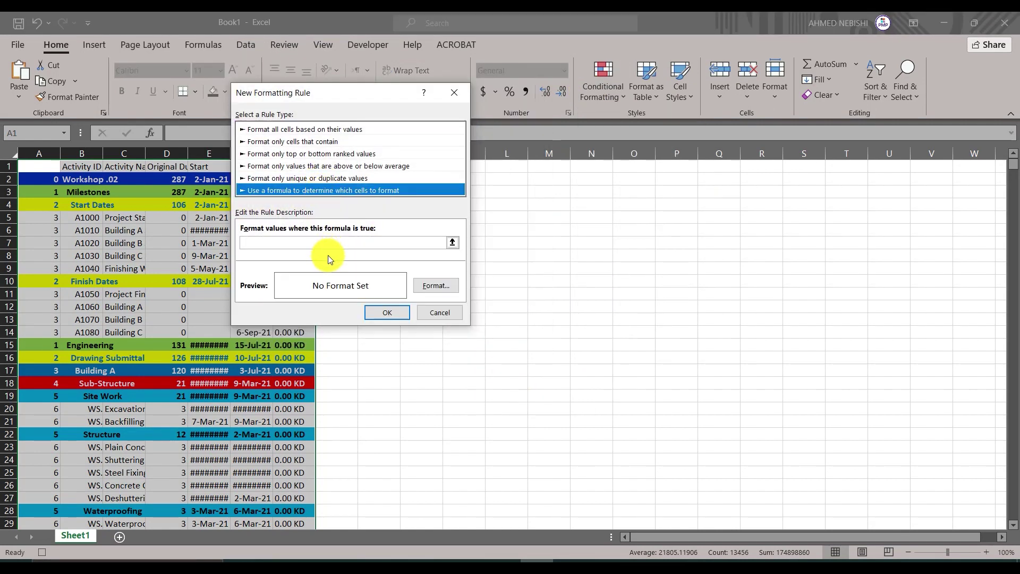
{"action": "right_click", "coordinate": [318, 245]}
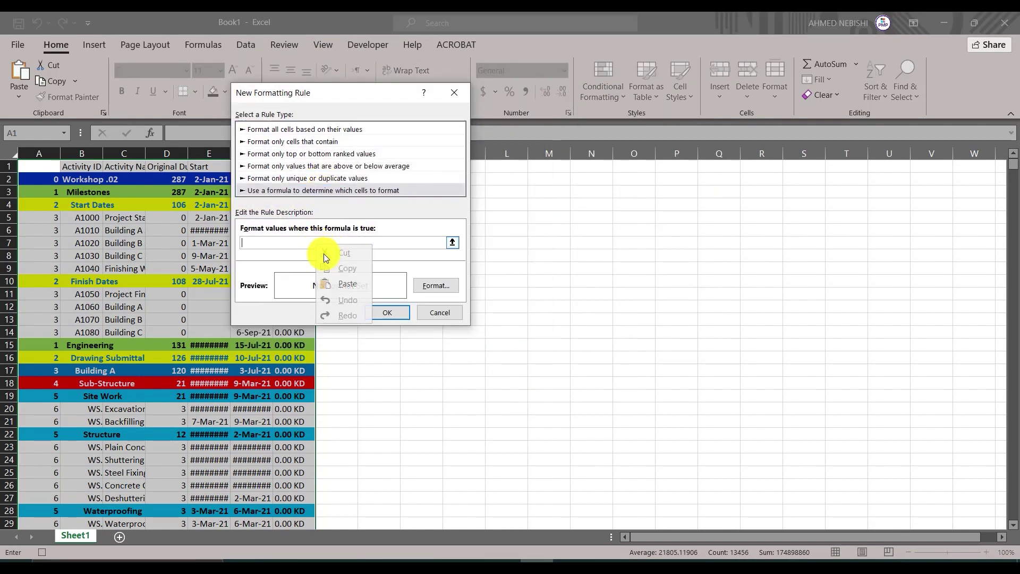
{"action": "left_click", "coordinate": [342, 285]}
{"action": "left_click", "coordinate": [282, 243]}
{"action": "key", "text": "BackSpace"}
{"action": "type", "text": "6"}
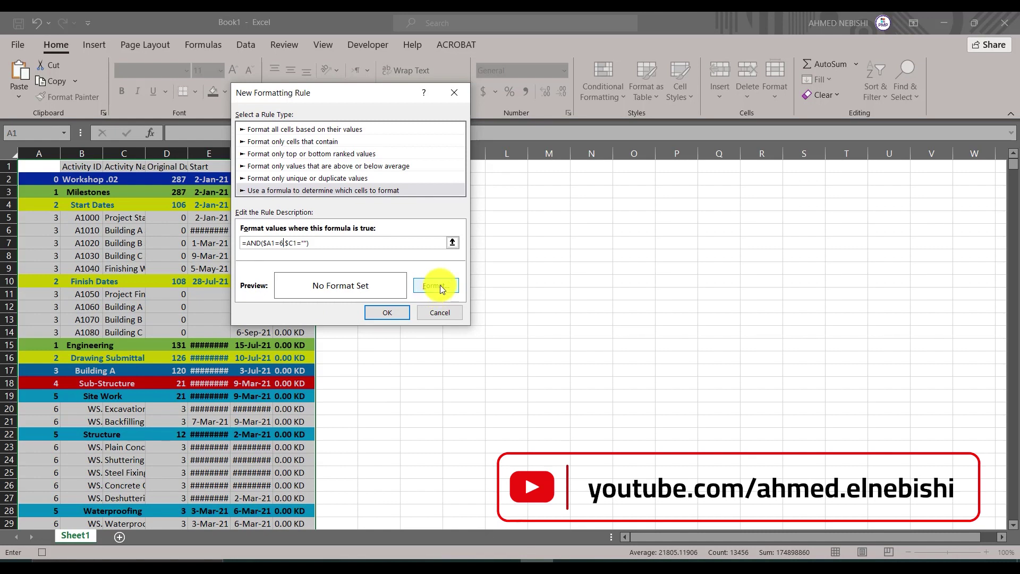
Step: Format level-6 rows with bold black text on a custom pink fill and apply the rule
{"action": "left_click", "coordinate": [440, 284]}
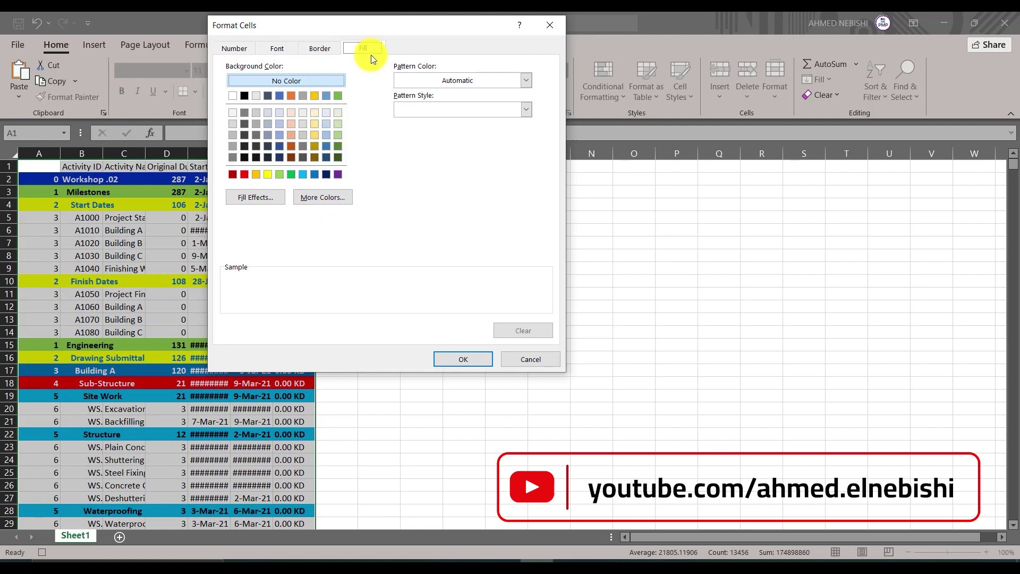
{"action": "left_click", "coordinate": [282, 47]}
{"action": "left_click", "coordinate": [385, 110]}
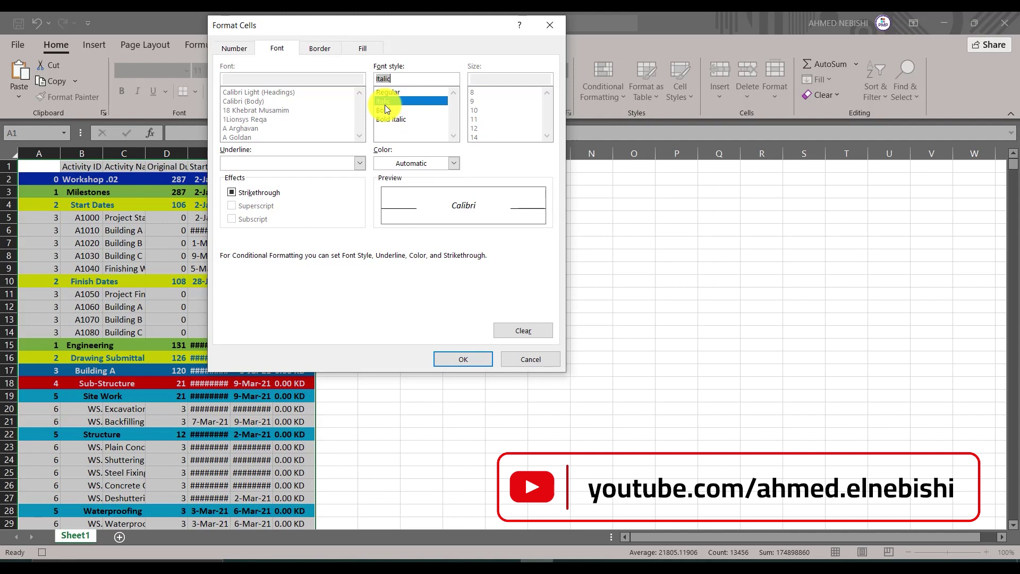
{"action": "left_click", "coordinate": [451, 163]}
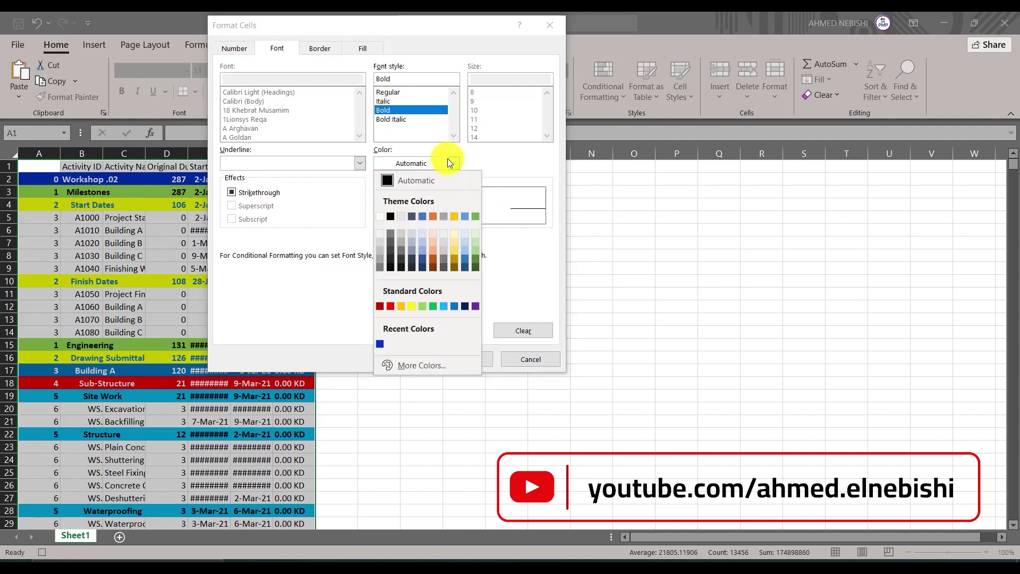
{"action": "left_click", "coordinate": [390, 216]}
{"action": "left_click", "coordinate": [365, 48]}
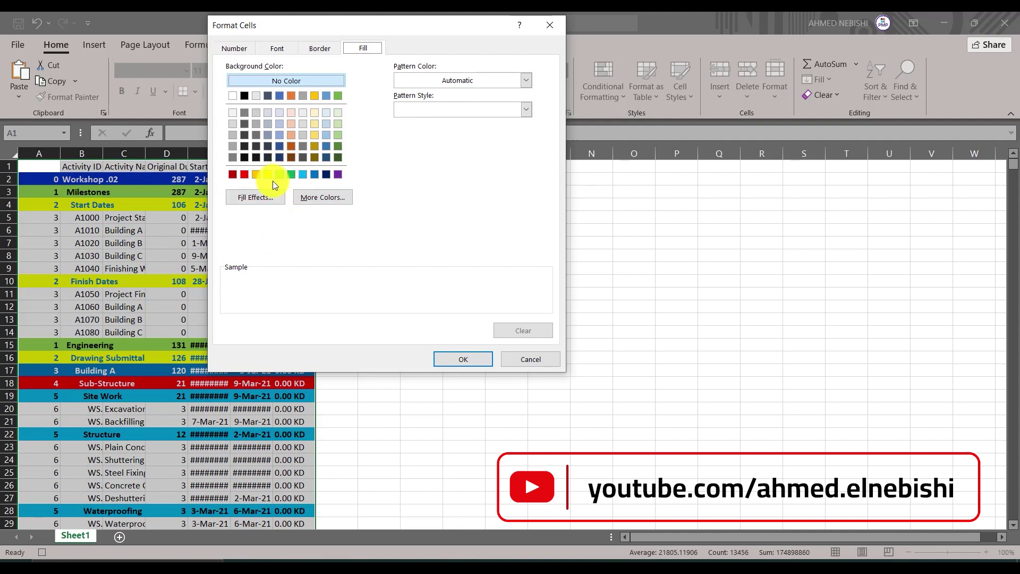
{"action": "left_click", "coordinate": [275, 201]}
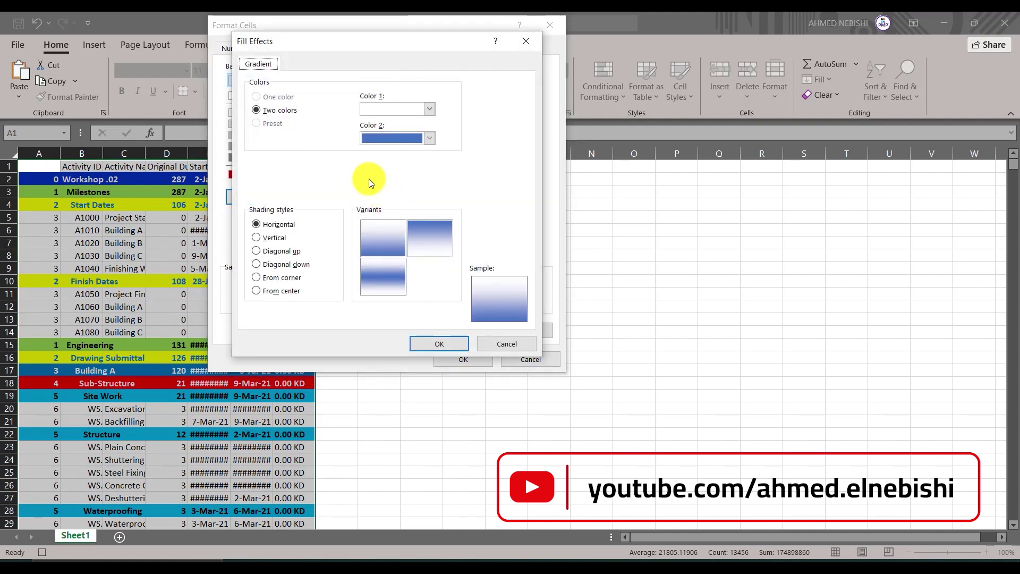
{"action": "left_click", "coordinate": [524, 35]}
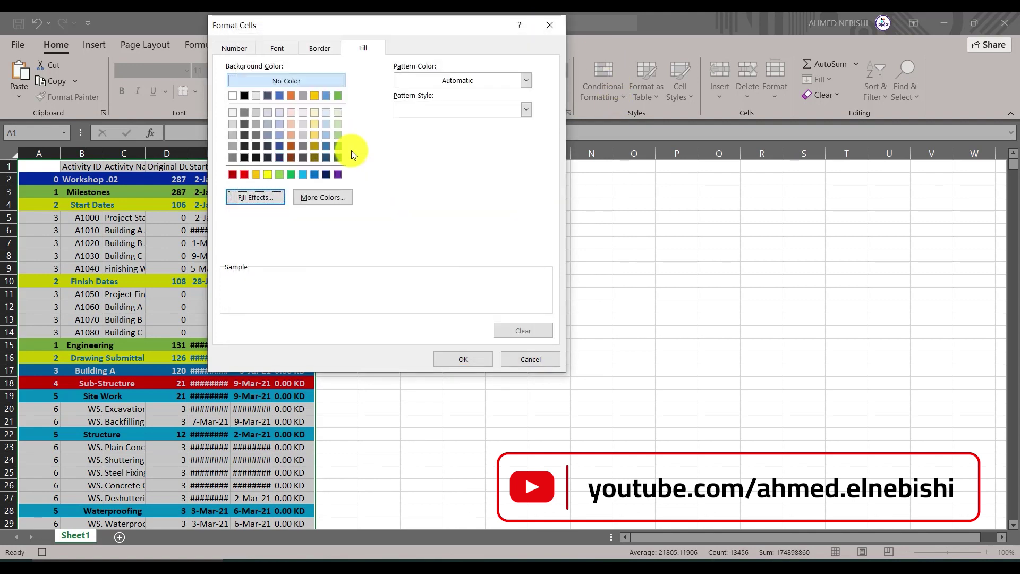
{"action": "left_click", "coordinate": [328, 196]}
{"action": "left_click", "coordinate": [355, 190]}
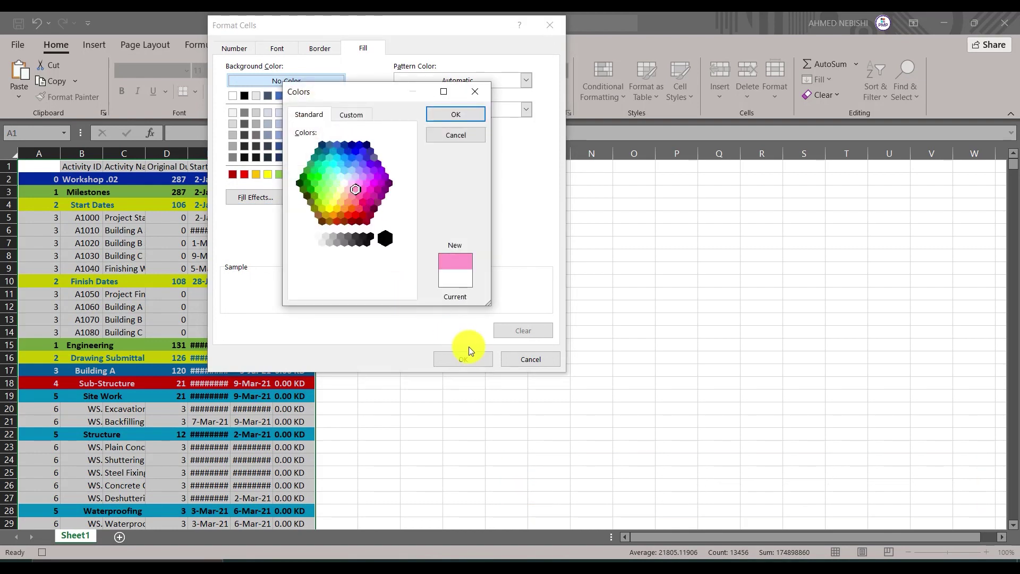
{"action": "left_click", "coordinate": [455, 114]}
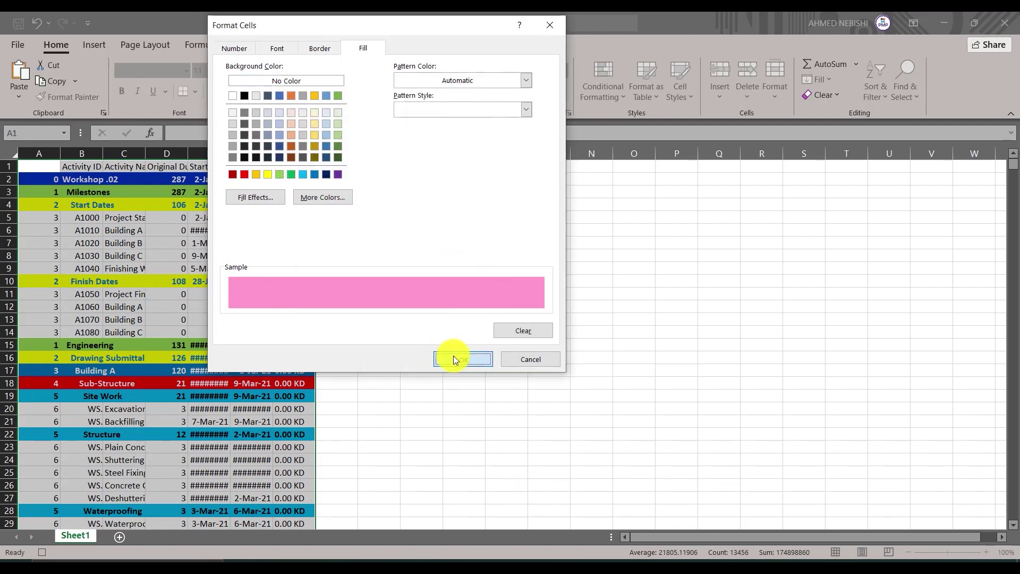
{"action": "left_click", "coordinate": [458, 359]}
{"action": "left_click", "coordinate": [392, 312]}
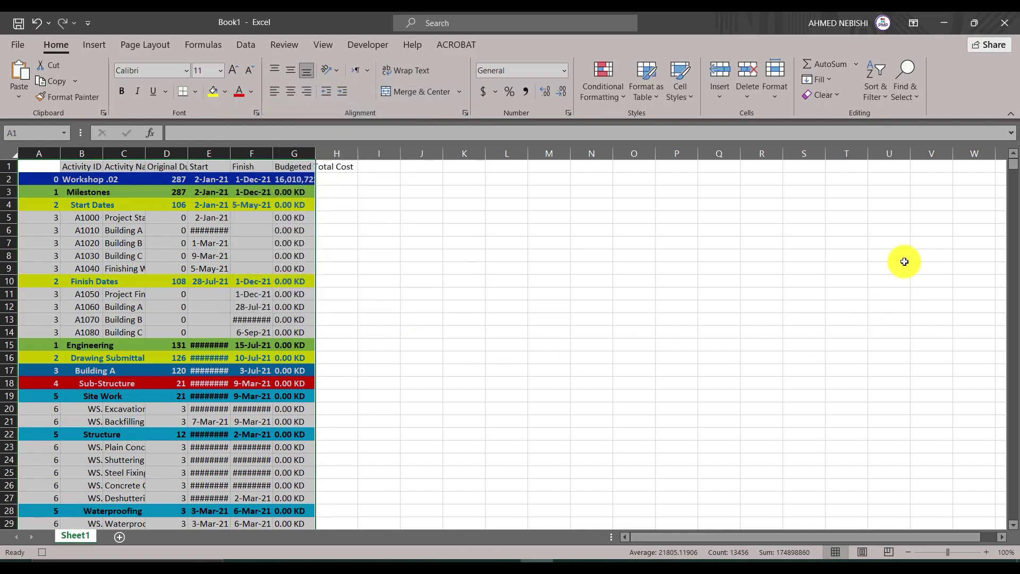
{"action": "scroll", "coordinate": [268, 320], "scroll_direction": "down", "scroll_amount": 12}
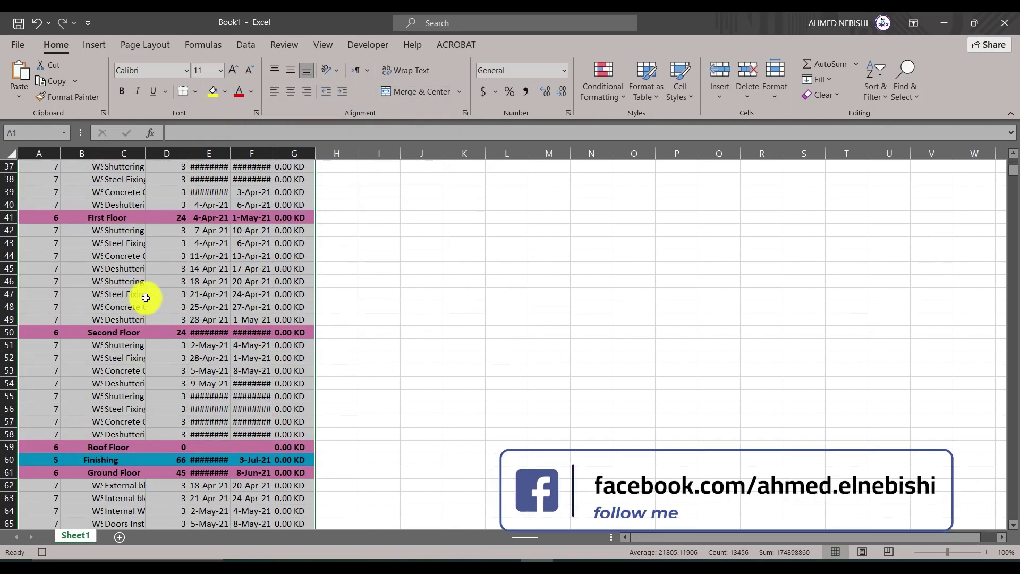
{"action": "scroll", "coordinate": [159, 324], "scroll_direction": "up", "scroll_amount": 7}
{"action": "scroll", "coordinate": [174, 352], "scroll_direction": "up", "scroll_amount": 5}
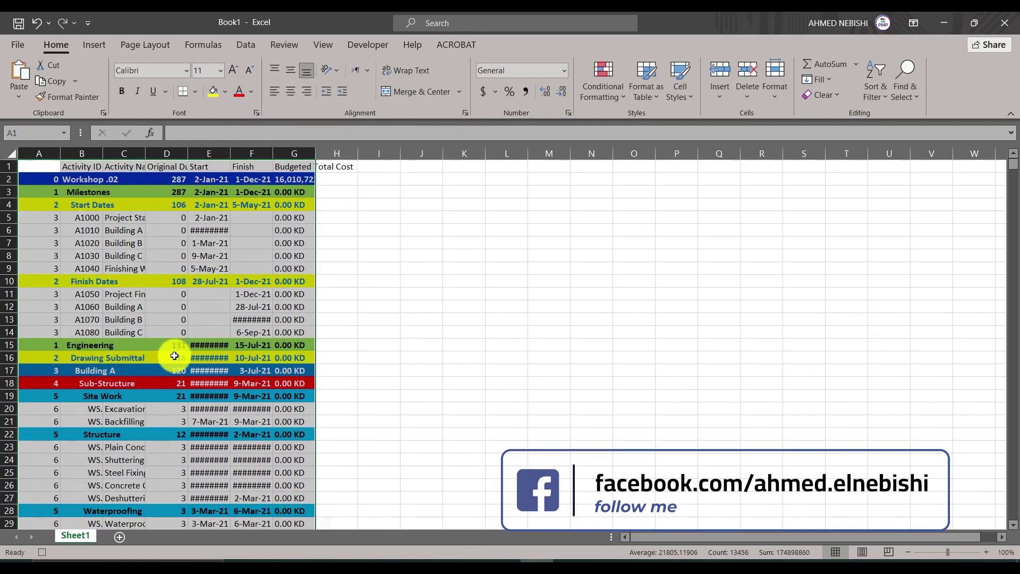
Step: Start a new formula rule =AND($A1=7,$C1="") for level-7 WBS rows
{"action": "left_click", "coordinate": [593, 81]}
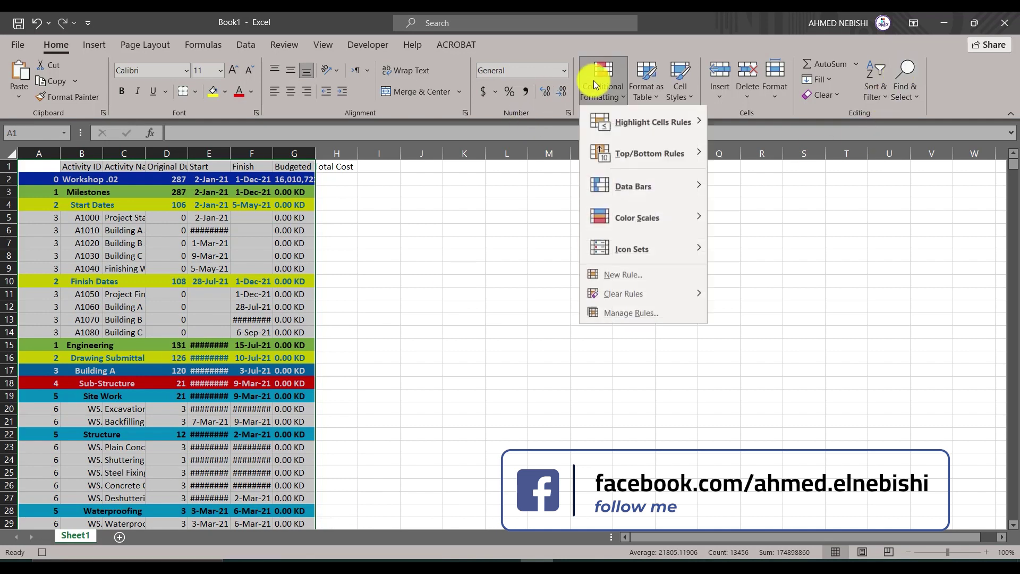
{"action": "left_click", "coordinate": [623, 277]}
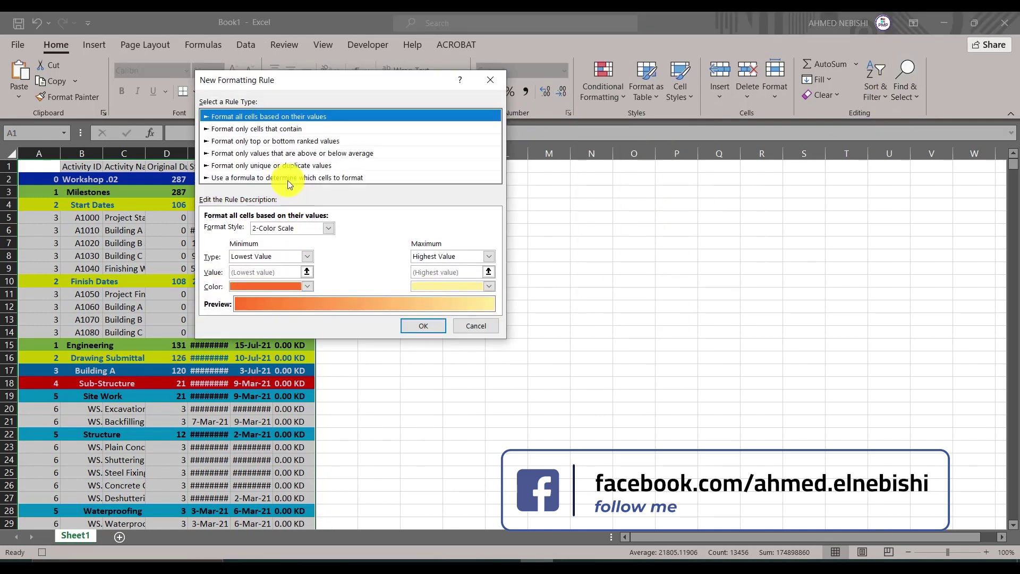
{"action": "left_click", "coordinate": [288, 179]}
{"action": "left_click", "coordinate": [268, 230]}
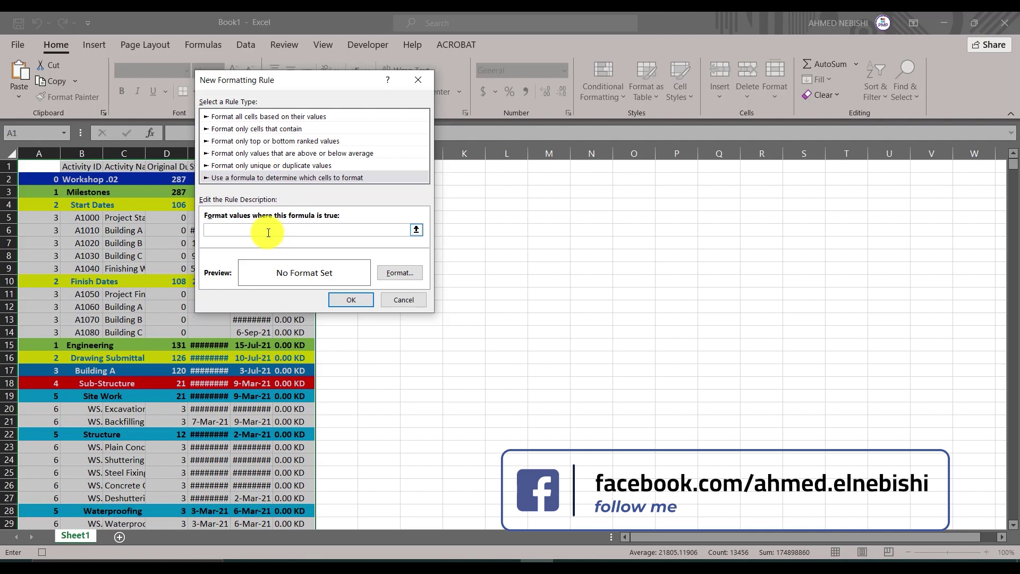
{"action": "type", "text": "=AND($A1=0,$C1=\"\")"}
{"action": "left_click", "coordinate": [246, 230]}
Step: Format level-7 rows with bold black text on a yellow fill and save the rule
{"action": "left_click", "coordinate": [398, 273]}
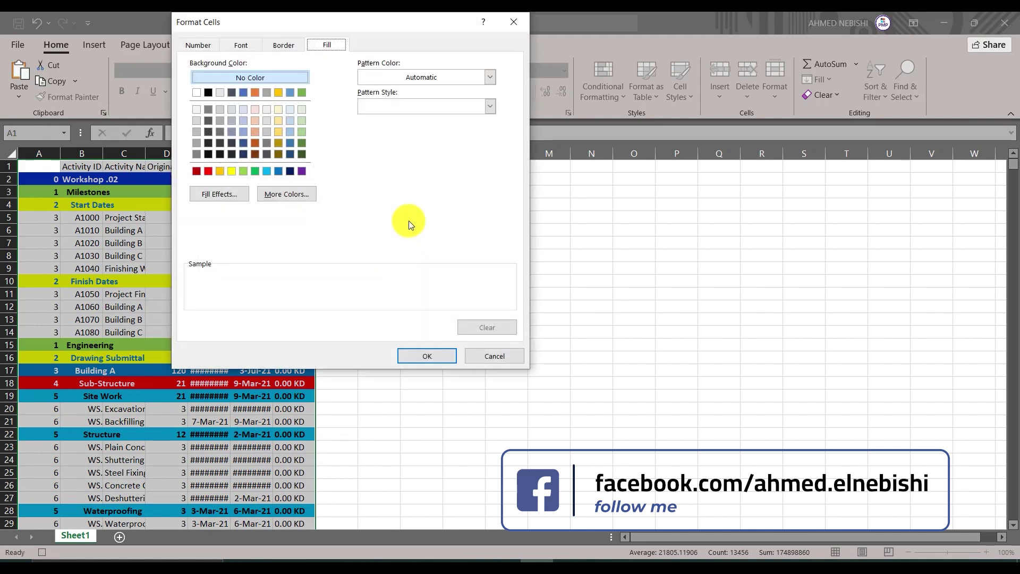
{"action": "left_click", "coordinate": [242, 45]}
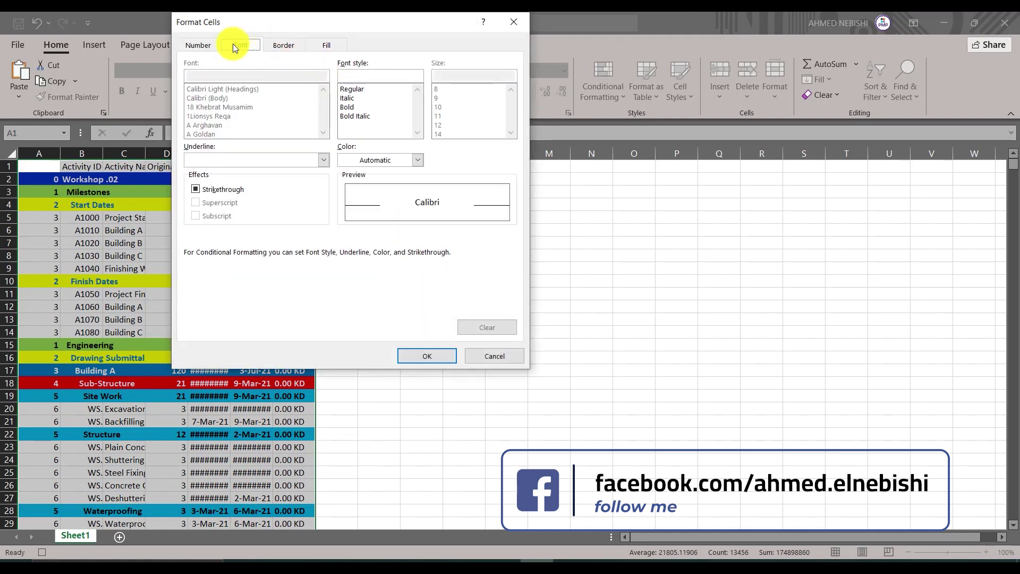
{"action": "left_click", "coordinate": [352, 107]}
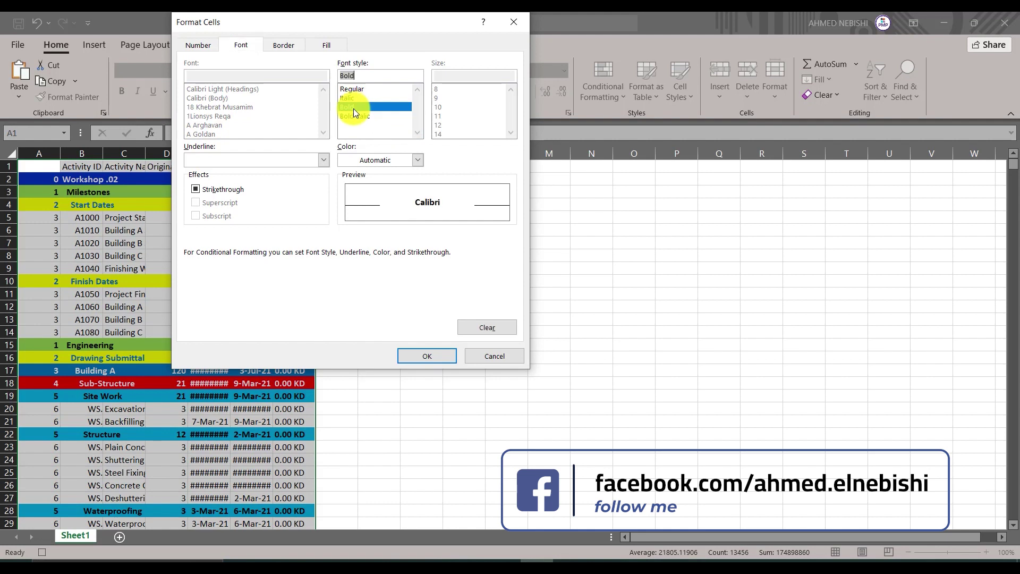
{"action": "left_click", "coordinate": [418, 160]}
{"action": "left_click", "coordinate": [358, 211]}
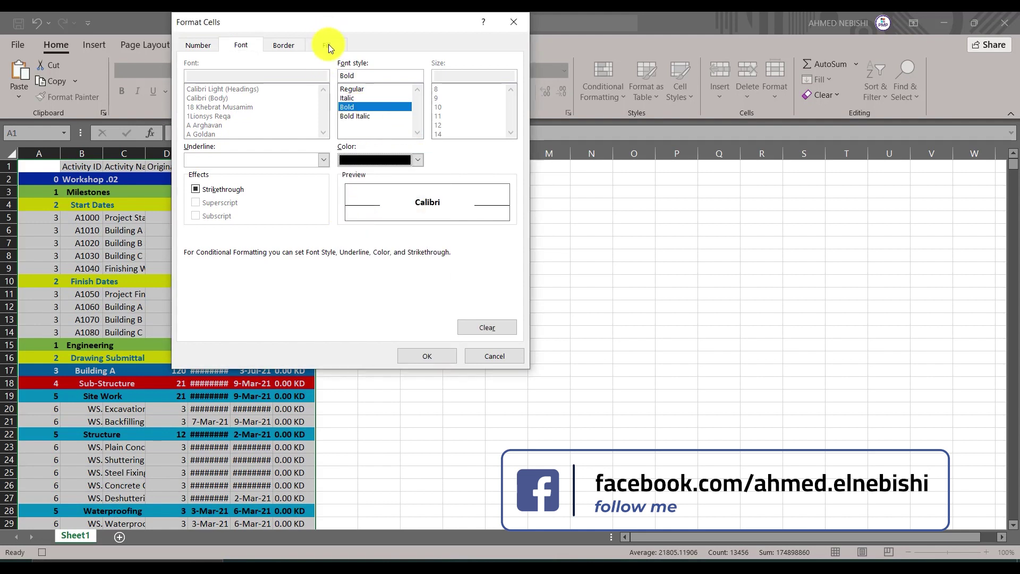
{"action": "left_click", "coordinate": [329, 45]}
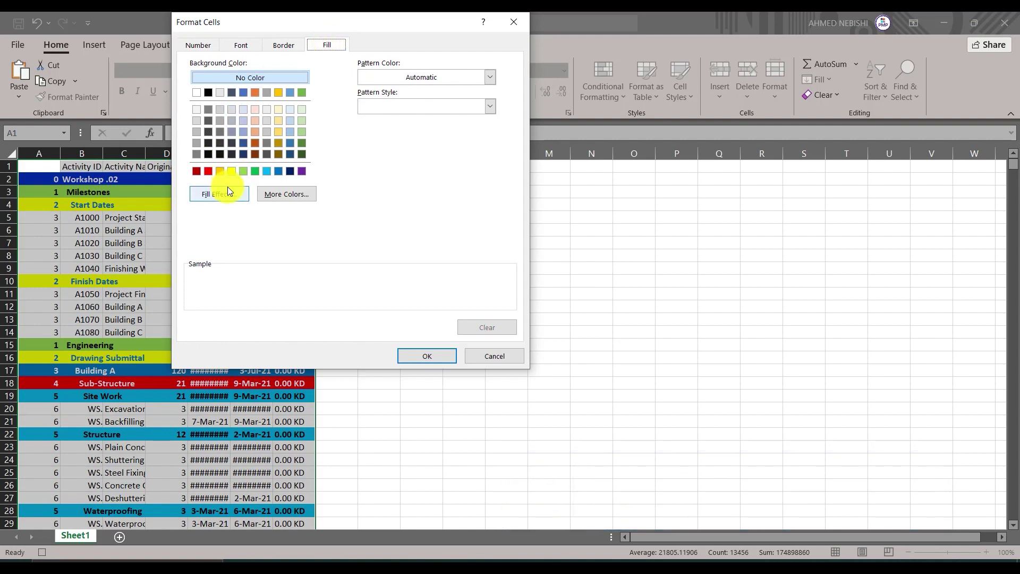
{"action": "left_click", "coordinate": [231, 171]}
{"action": "left_click", "coordinate": [430, 356]}
{"action": "left_click", "coordinate": [363, 298]}
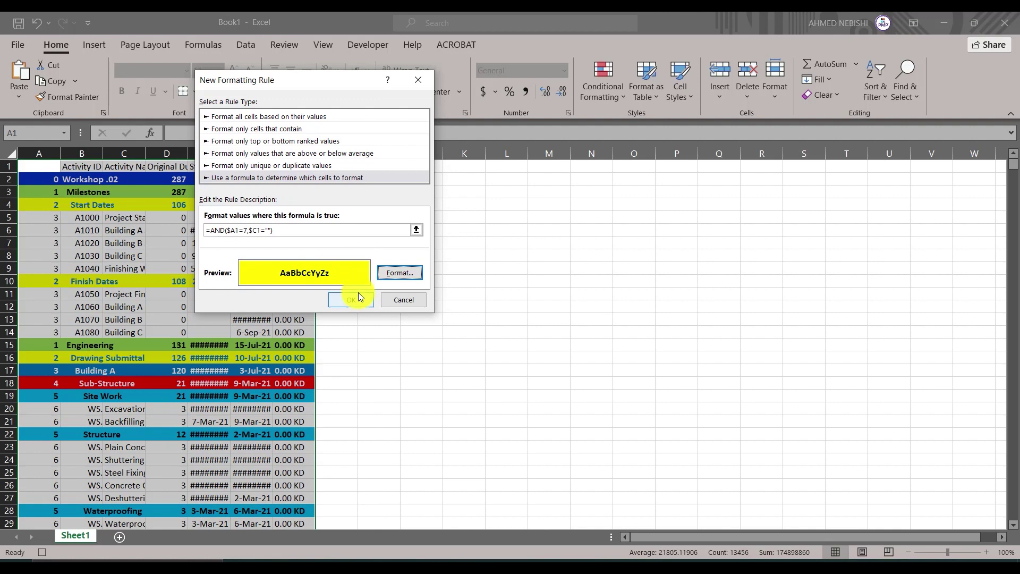
{"action": "scroll", "coordinate": [269, 302], "scroll_direction": "down", "scroll_amount": 4}
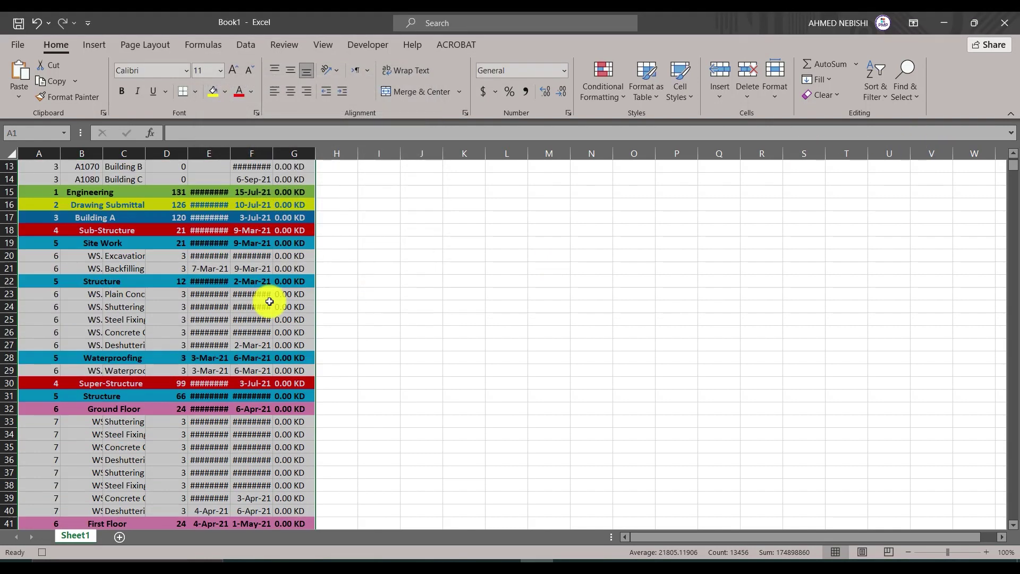
{"action": "scroll", "coordinate": [269, 301], "scroll_direction": "down", "scroll_amount": 9}
{"action": "scroll", "coordinate": [275, 325], "scroll_direction": "down", "scroll_amount": 12}
{"action": "scroll", "coordinate": [275, 325], "scroll_direction": "down", "scroll_amount": 14}
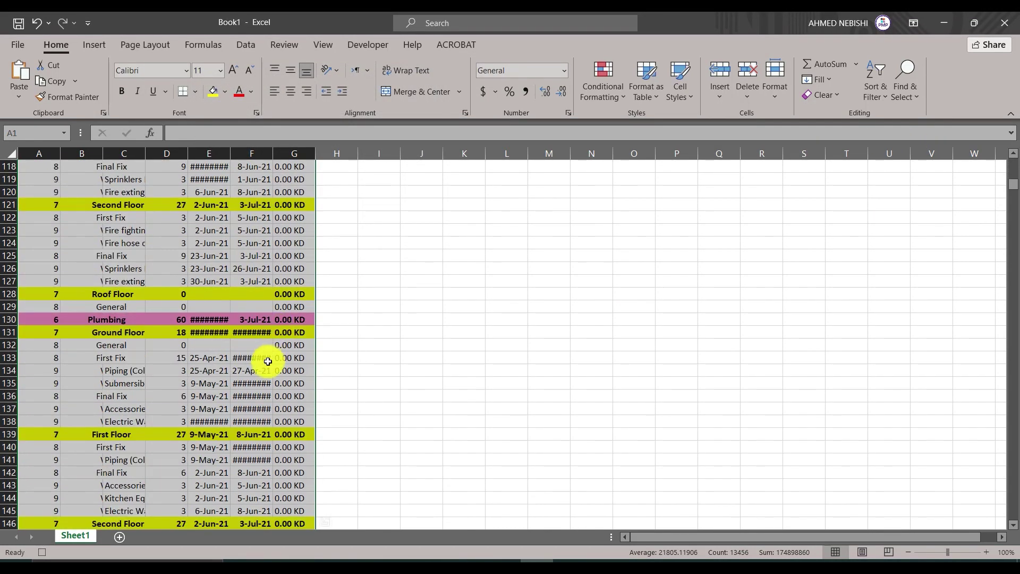
{"action": "scroll", "coordinate": [268, 362], "scroll_direction": "up", "scroll_amount": 15}
{"action": "scroll", "coordinate": [267, 369], "scroll_direction": "up", "scroll_amount": 16}
{"action": "scroll", "coordinate": [267, 369], "scroll_direction": "up", "scroll_amount": 8}
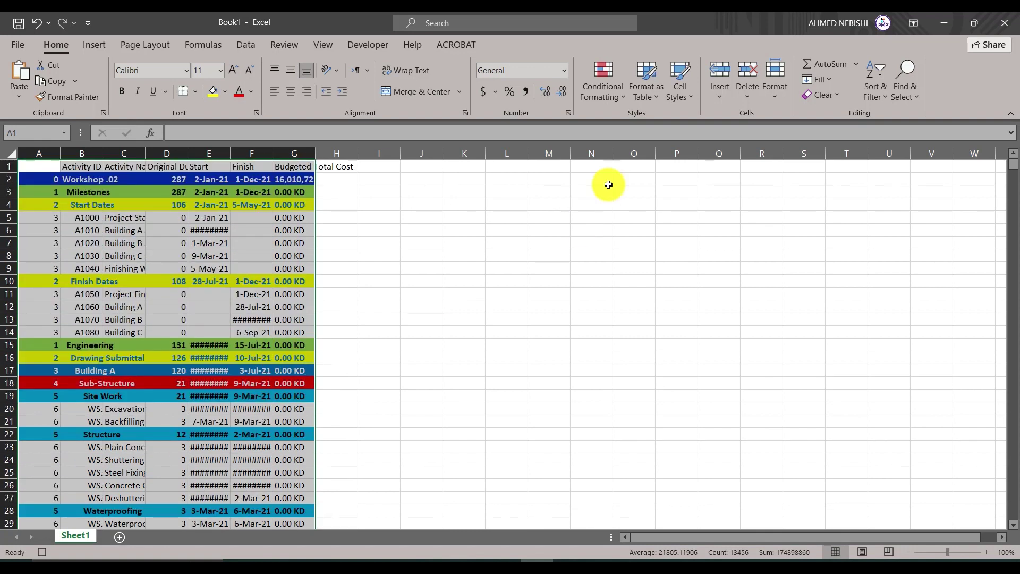
Step: Add a new formula rule, pasting the level formula and editing it to =AND($A1=8,$C1="")
{"action": "left_click", "coordinate": [605, 92]}
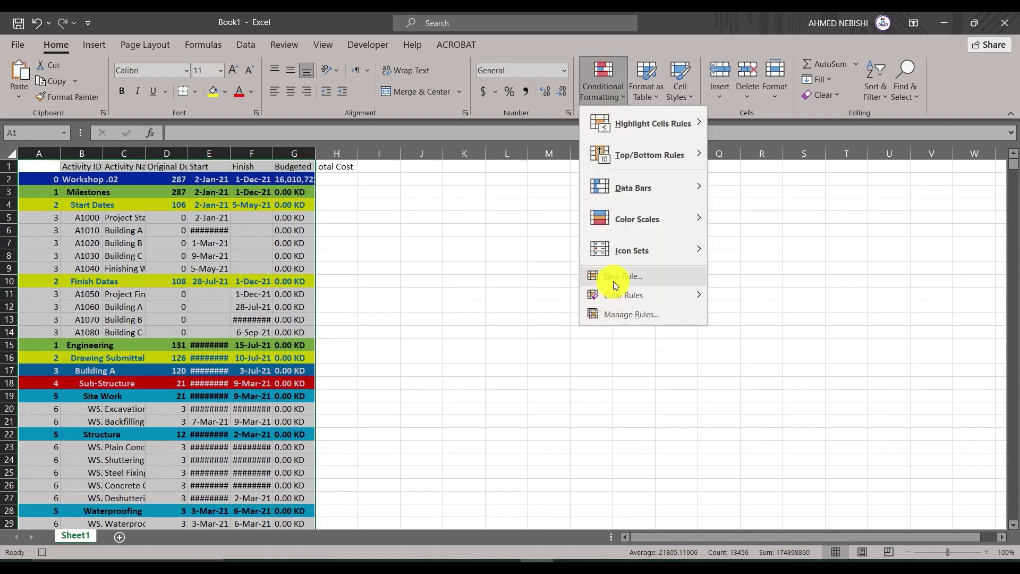
{"action": "left_click", "coordinate": [613, 276]}
{"action": "left_click", "coordinate": [219, 165]}
{"action": "left_click", "coordinate": [208, 216]}
{"action": "right_click", "coordinate": [207, 216]}
{"action": "left_click", "coordinate": [232, 256]}
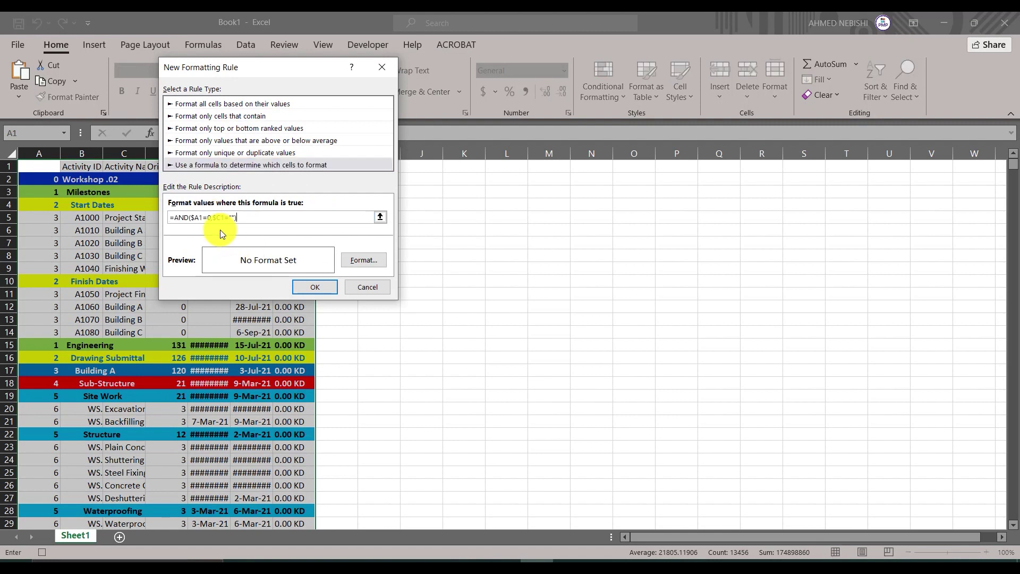
{"action": "left_click", "coordinate": [212, 217]}
{"action": "key", "text": "BackSpace"}
{"action": "key", "text": "BackSpace"}
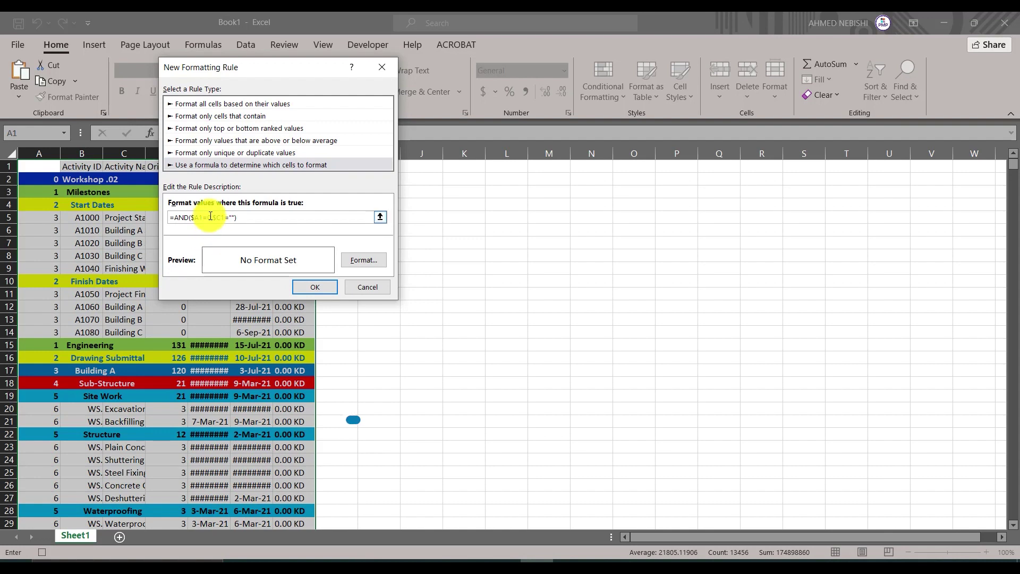
{"action": "type", "text": "8,"}
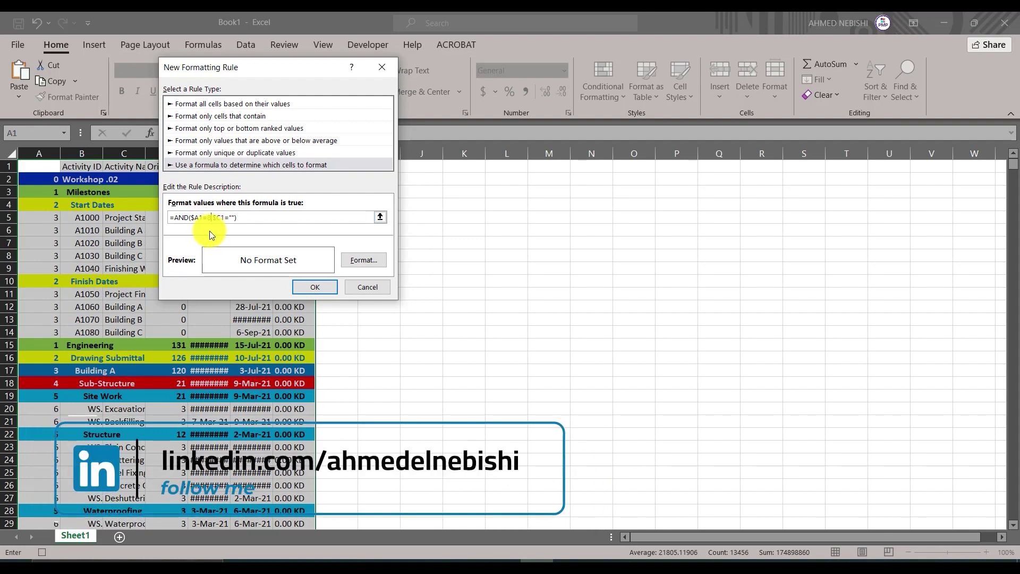
Step: Format level-8 rows with bold white text on a black fill and save the rule
{"action": "left_click", "coordinate": [374, 260]}
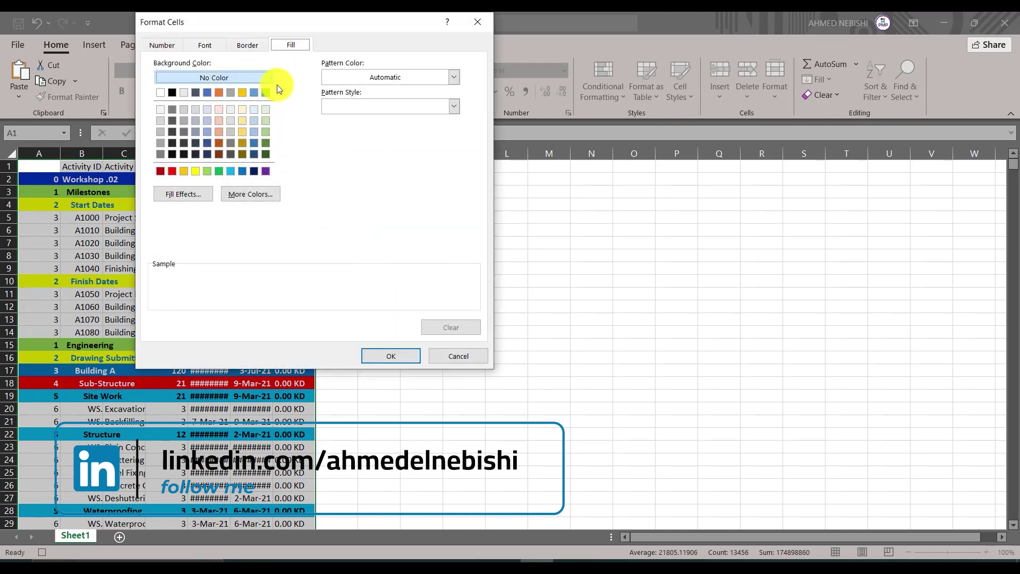
{"action": "left_click", "coordinate": [206, 45]}
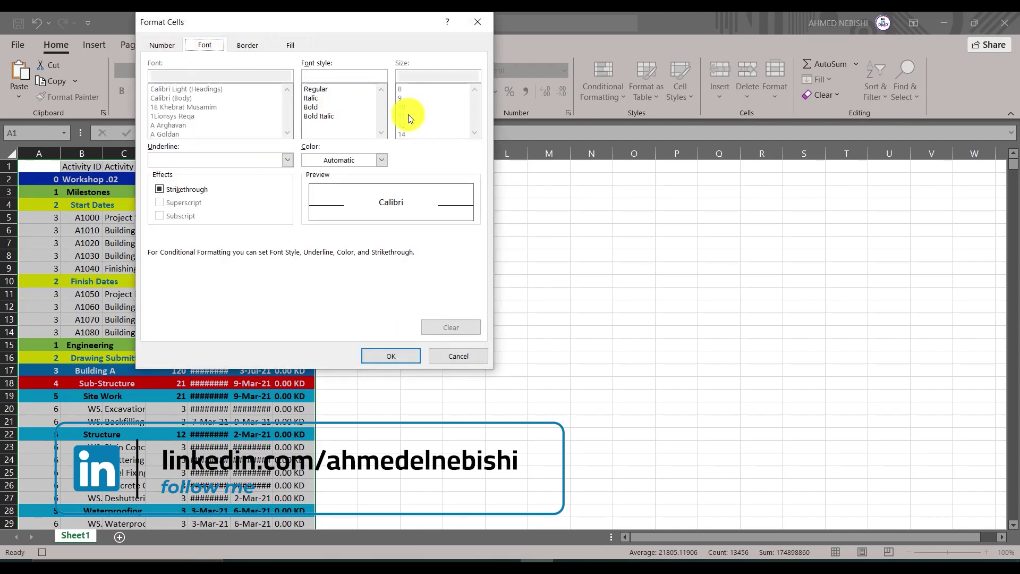
{"action": "left_click", "coordinate": [314, 106]}
{"action": "left_click", "coordinate": [381, 160]}
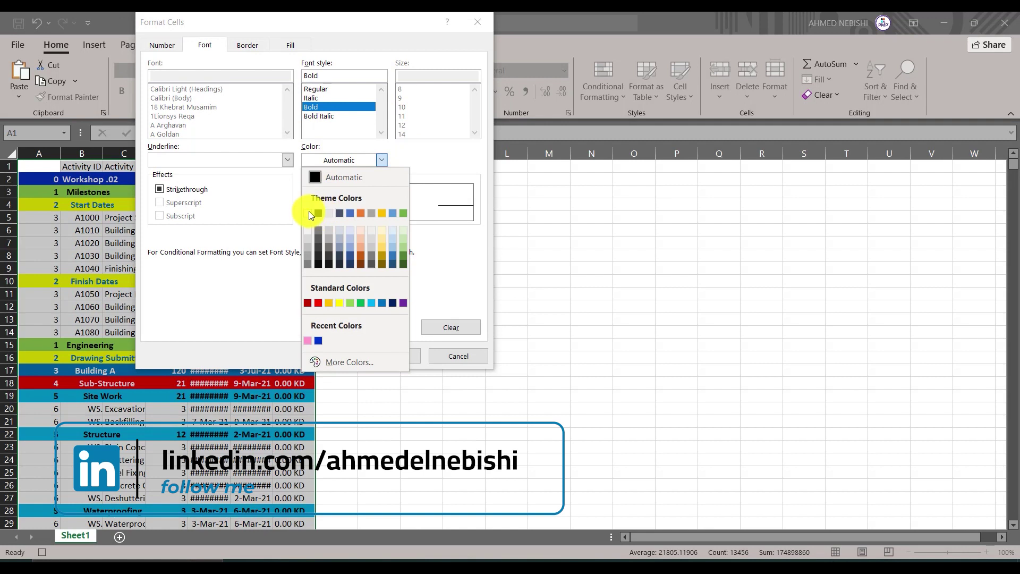
{"action": "left_click", "coordinate": [311, 215]}
{"action": "left_click", "coordinate": [290, 45]}
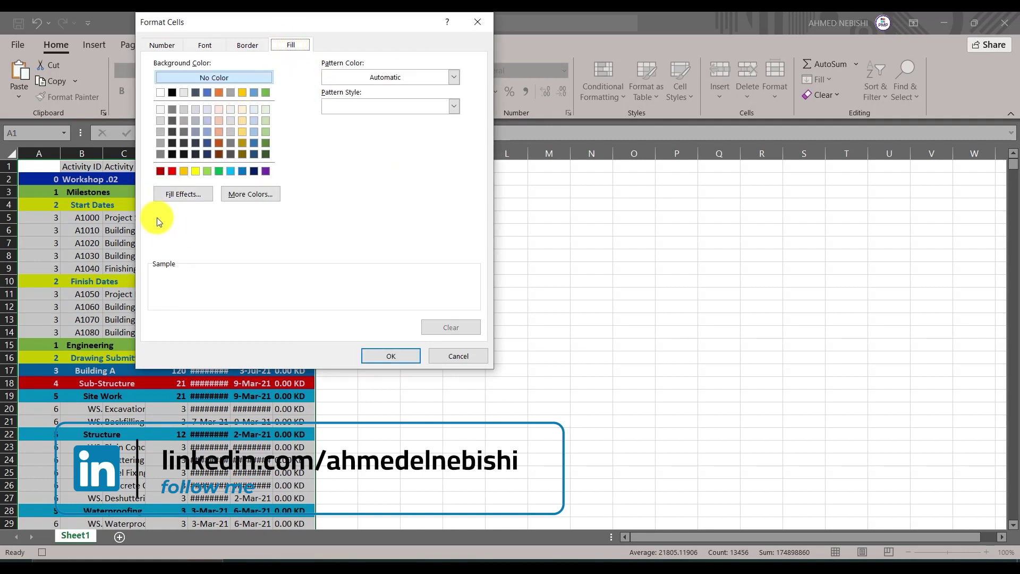
{"action": "left_click", "coordinate": [171, 96]}
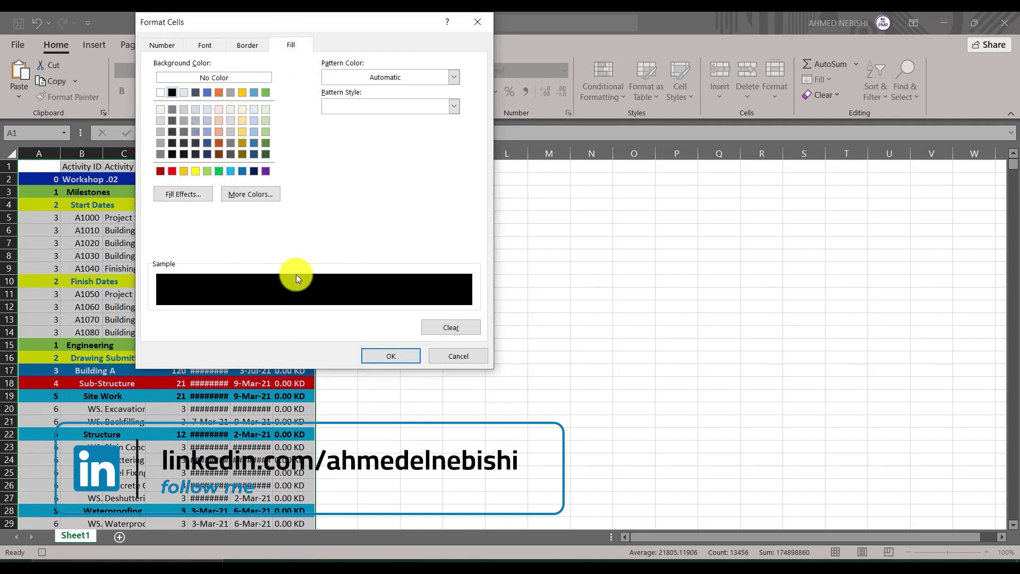
{"action": "left_click", "coordinate": [404, 355]}
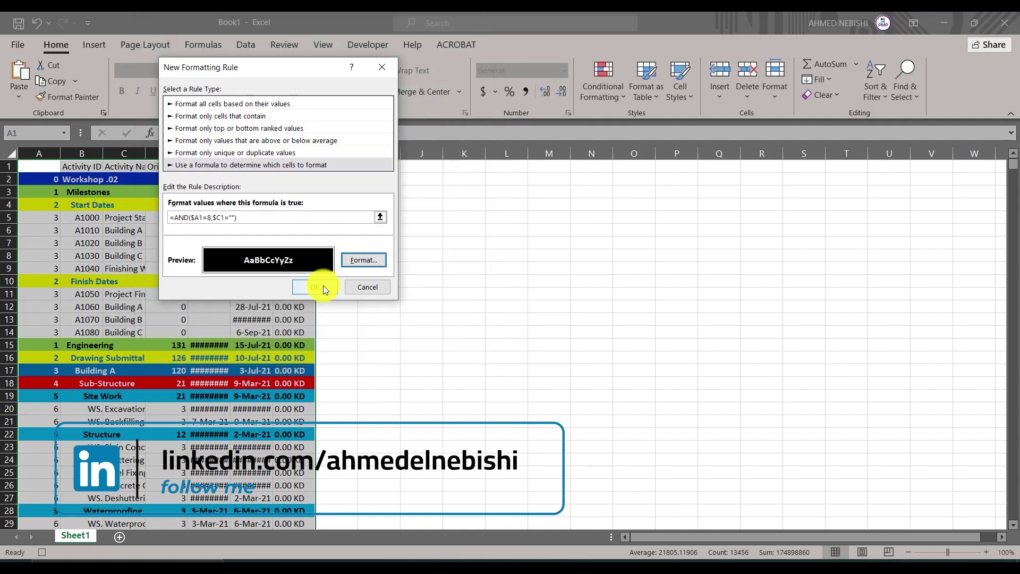
{"action": "left_click", "coordinate": [322, 286]}
{"action": "scroll", "coordinate": [296, 291], "scroll_direction": "down", "scroll_amount": 13}
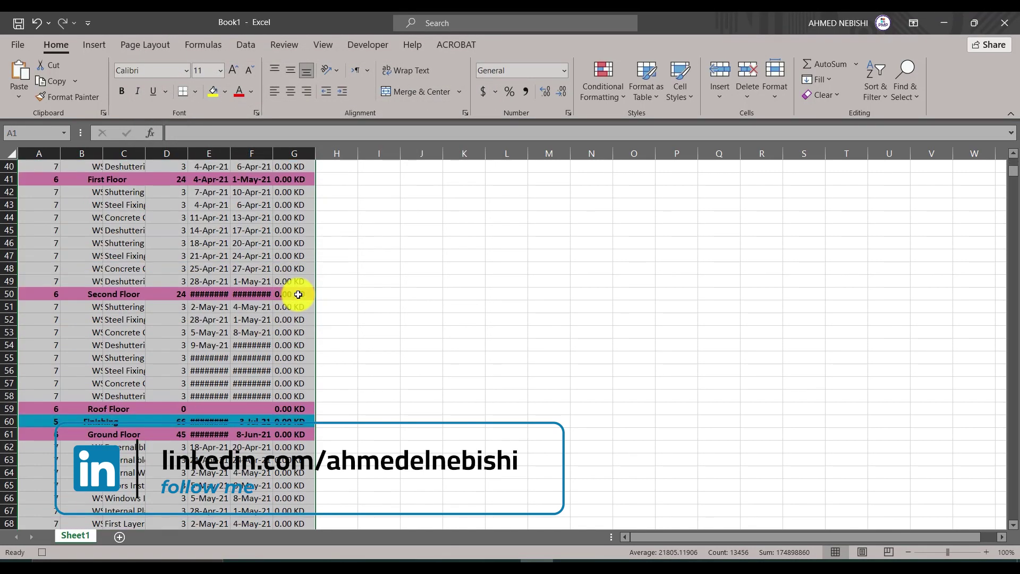
Step: Auto-fit every column on the sheet to its contents
{"action": "scroll", "coordinate": [296, 292], "scroll_direction": "down", "scroll_amount": 11}
{"action": "scroll", "coordinate": [276, 319], "scroll_direction": "down", "scroll_amount": 12}
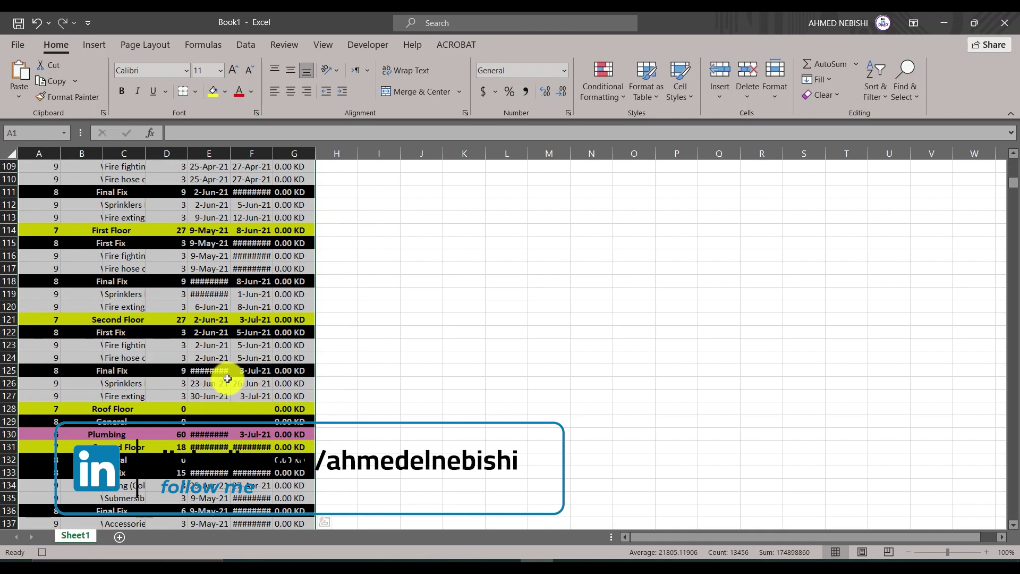
{"action": "scroll", "coordinate": [228, 378], "scroll_direction": "up", "scroll_amount": 10}
{"action": "scroll", "coordinate": [239, 382], "scroll_direction": "up", "scroll_amount": 10}
{"action": "scroll", "coordinate": [239, 385], "scroll_direction": "up", "scroll_amount": 13}
{"action": "scroll", "coordinate": [239, 385], "scroll_direction": "up", "scroll_amount": 3}
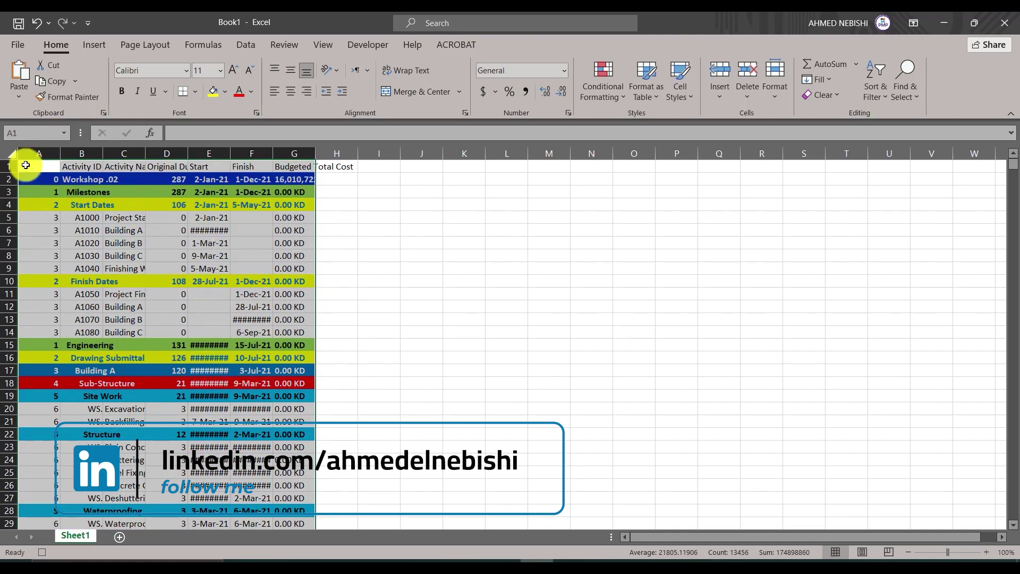
{"action": "left_click", "coordinate": [9, 154]}
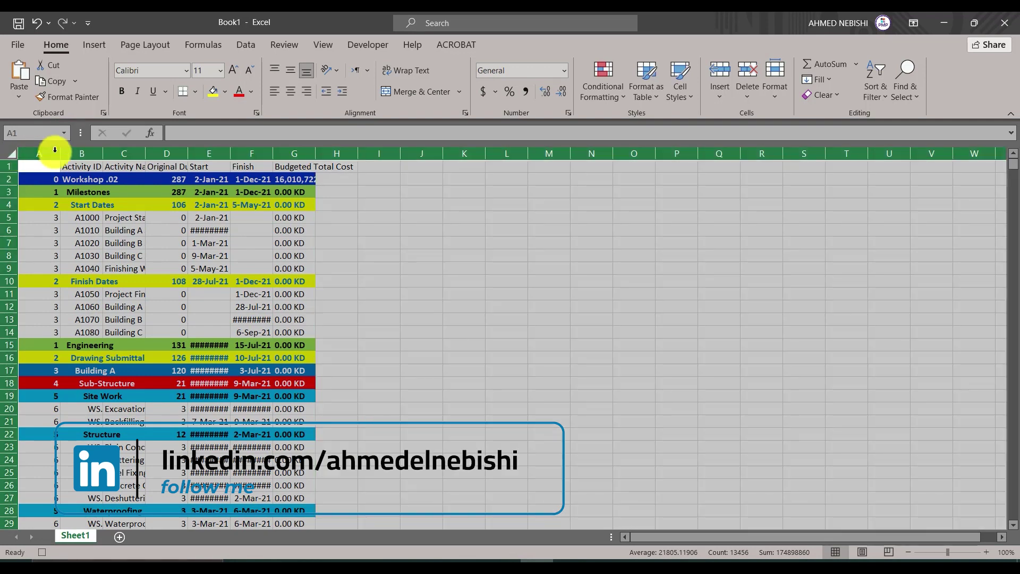
{"action": "double_click", "coordinate": [60, 153]}
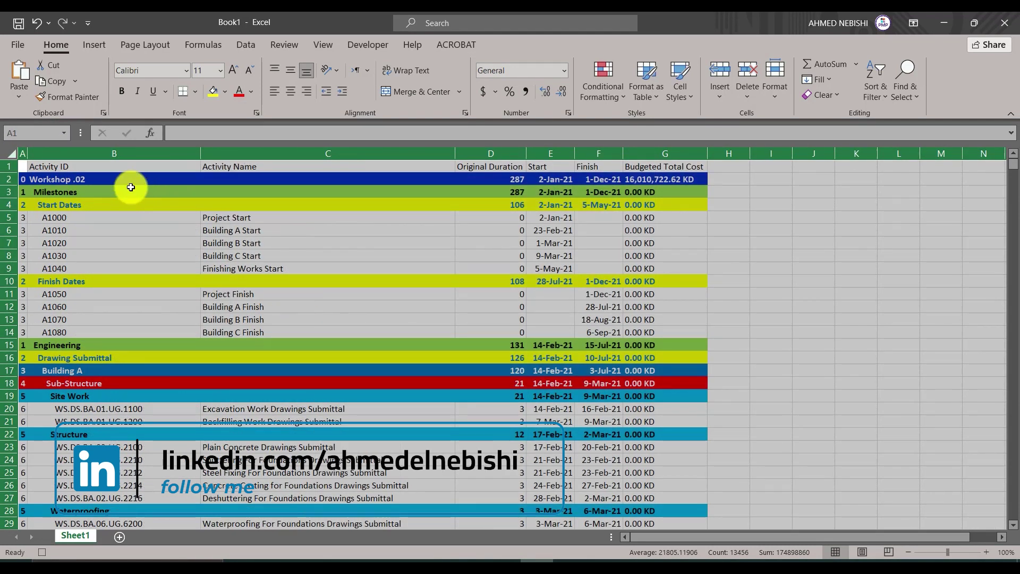
Step: Style header cells B1:G1 with size 14 bold white text on a light-blue fill
{"action": "left_click", "coordinate": [128, 166]}
{"action": "left_click_drag", "start_coordinate": [137, 166], "coordinate": [663, 166]}
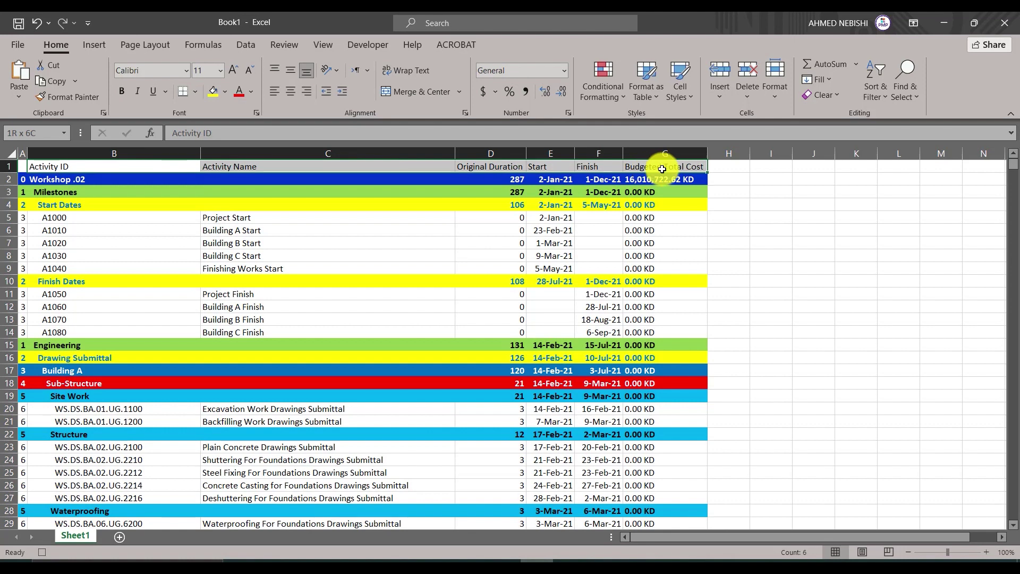
{"action": "left_click", "coordinate": [235, 69]}
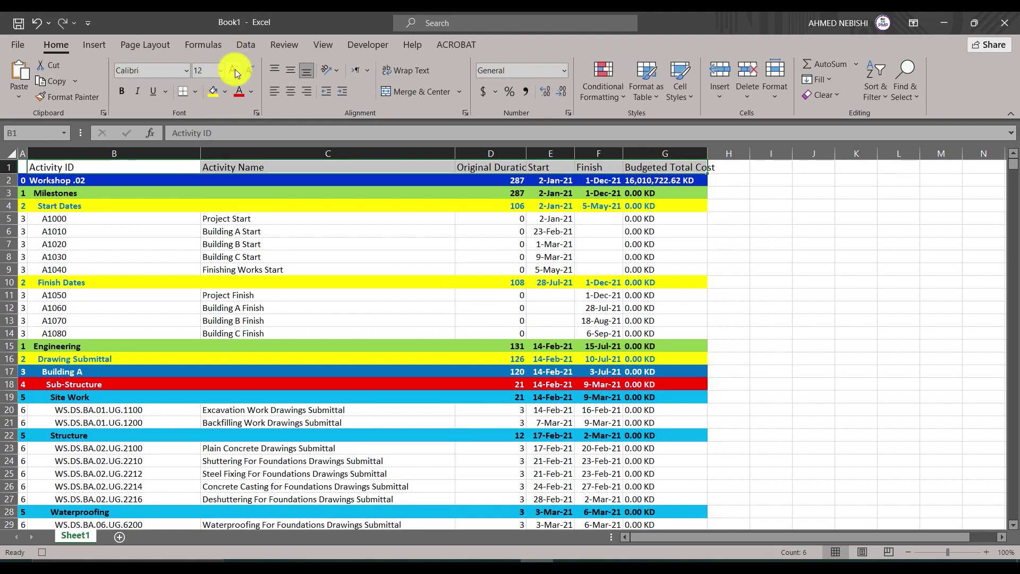
{"action": "left_click", "coordinate": [234, 69]}
{"action": "left_click", "coordinate": [121, 91]}
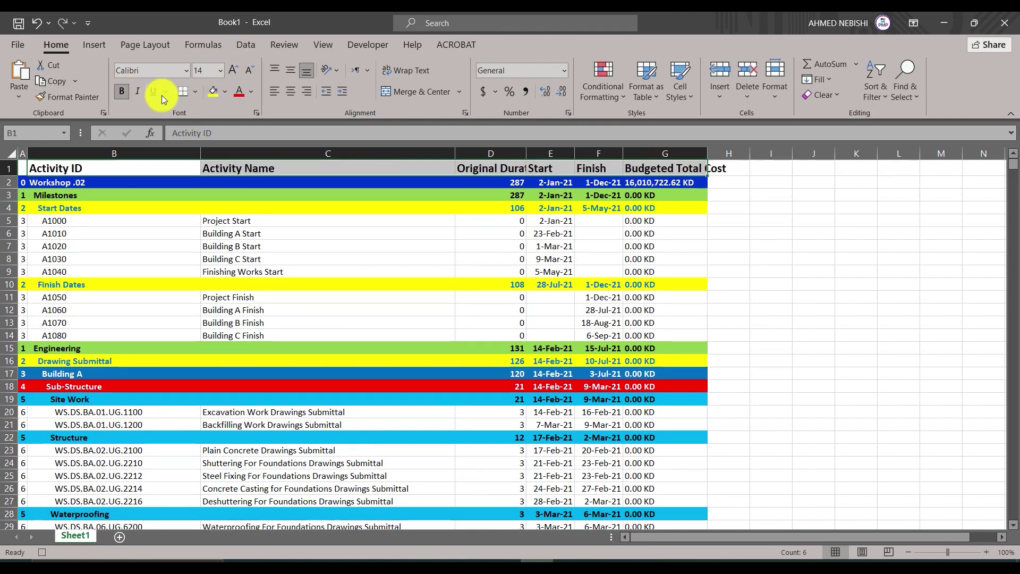
{"action": "left_click", "coordinate": [227, 93]}
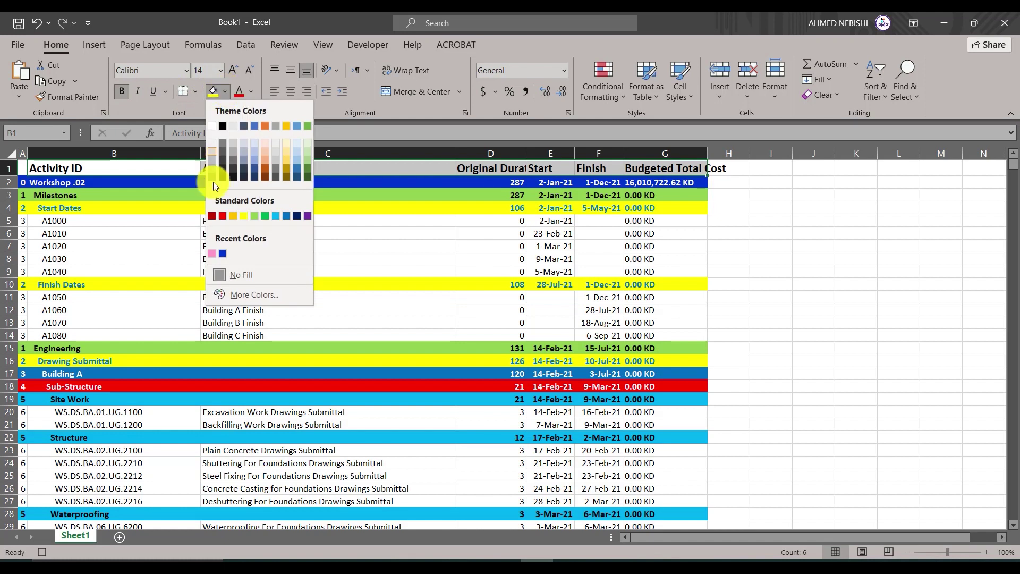
{"action": "left_click", "coordinate": [274, 215]}
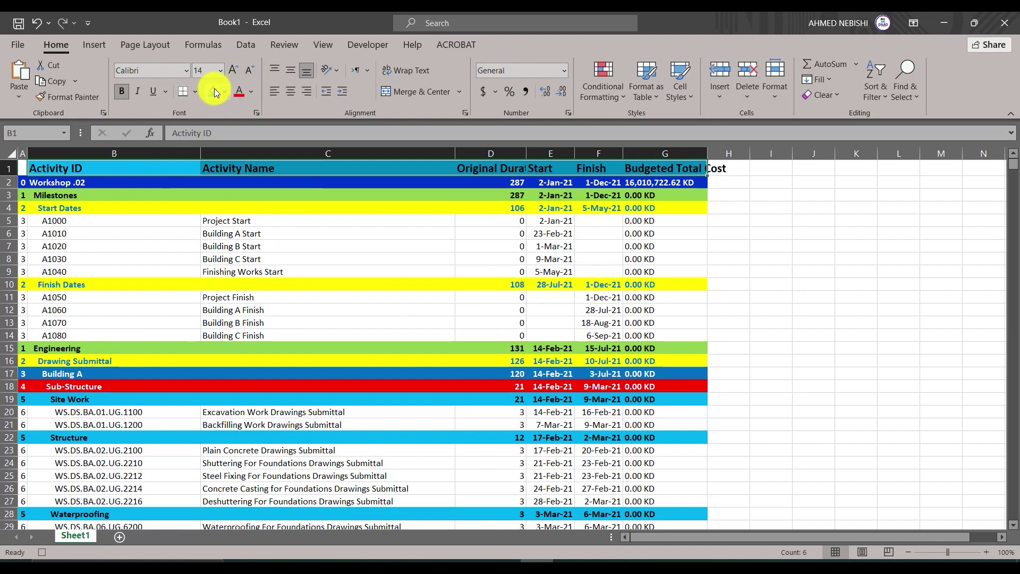
{"action": "left_click", "coordinate": [251, 91]}
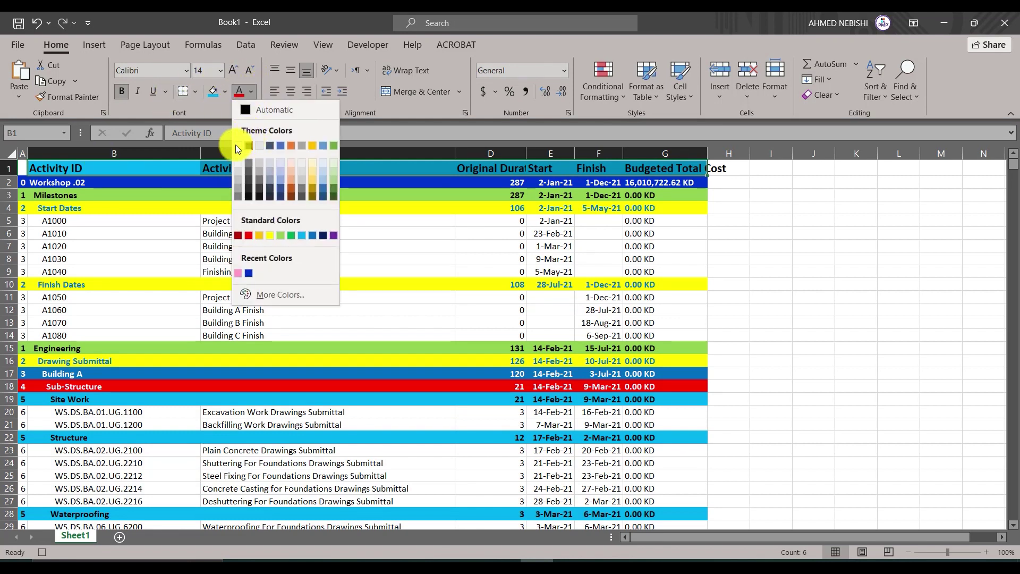
{"action": "left_click", "coordinate": [237, 145]}
{"action": "left_click", "coordinate": [353, 210]}
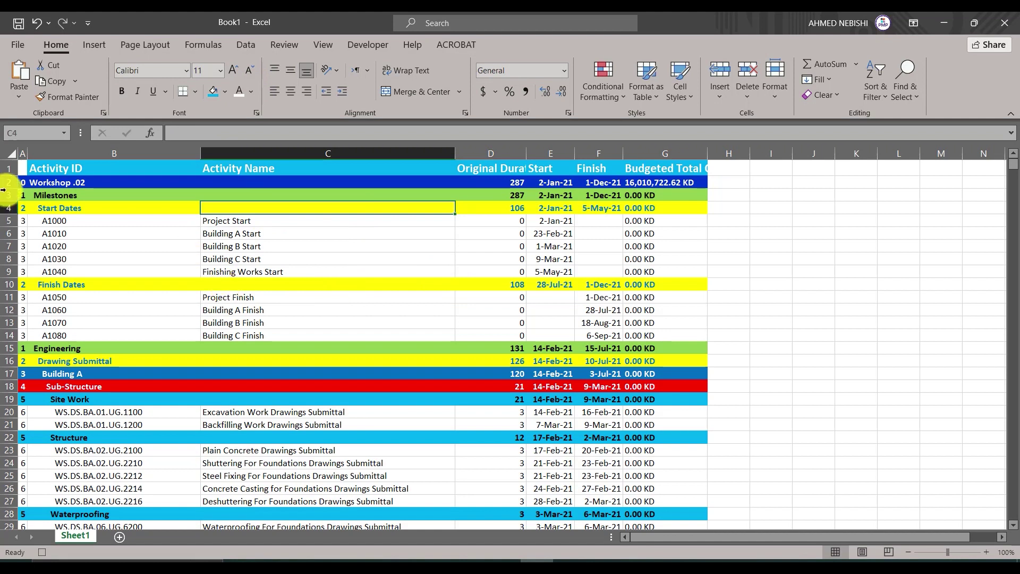
Step: Hide the level-number column A
{"action": "left_click", "coordinate": [21, 153]}
{"action": "right_click", "coordinate": [22, 154]}
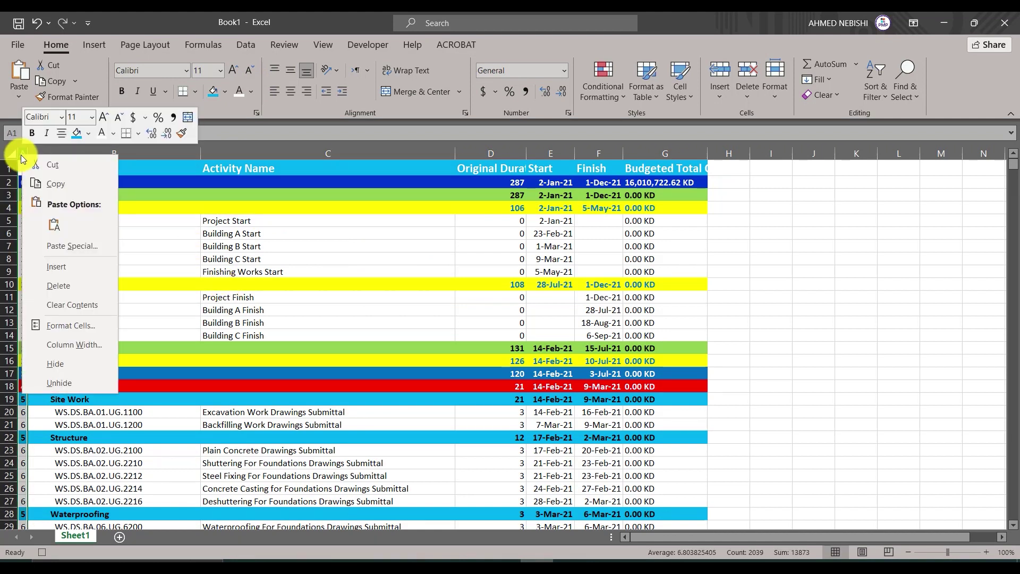
{"action": "left_click", "coordinate": [63, 363]}
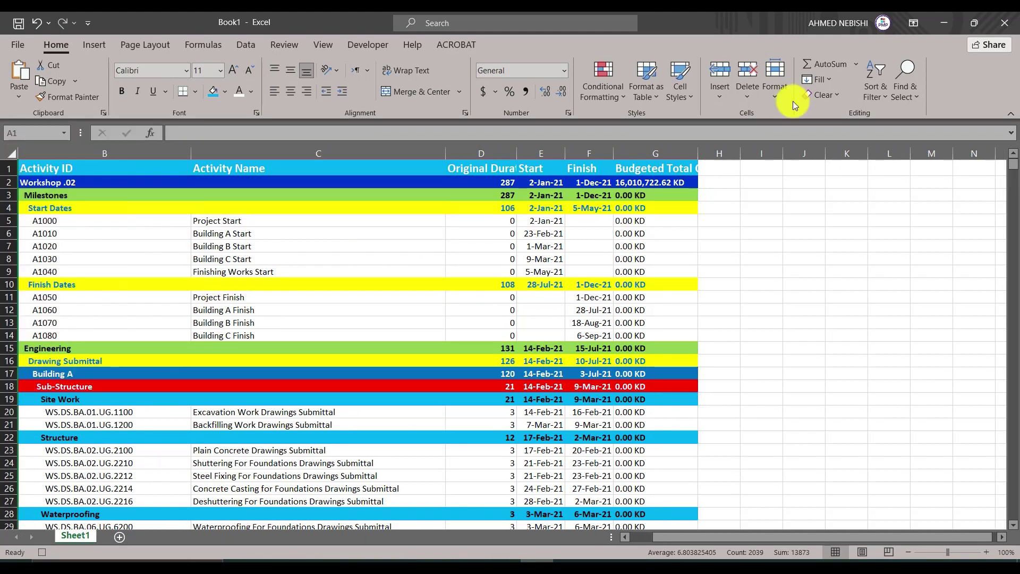
Step: Stop recording the ConvertP6 macro from the Developer tab
{"action": "left_click", "coordinate": [352, 44]}
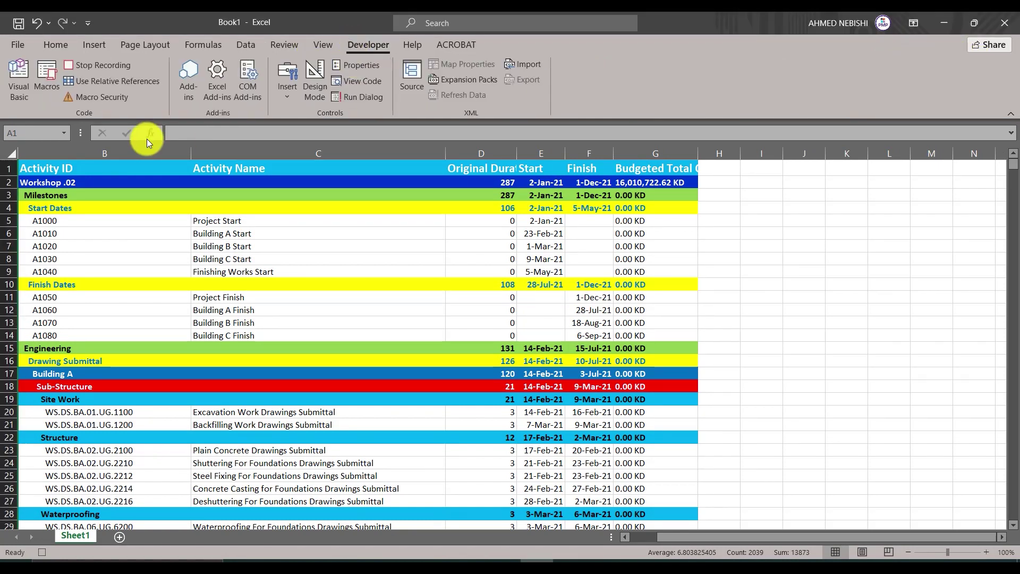
{"action": "left_click", "coordinate": [100, 65]}
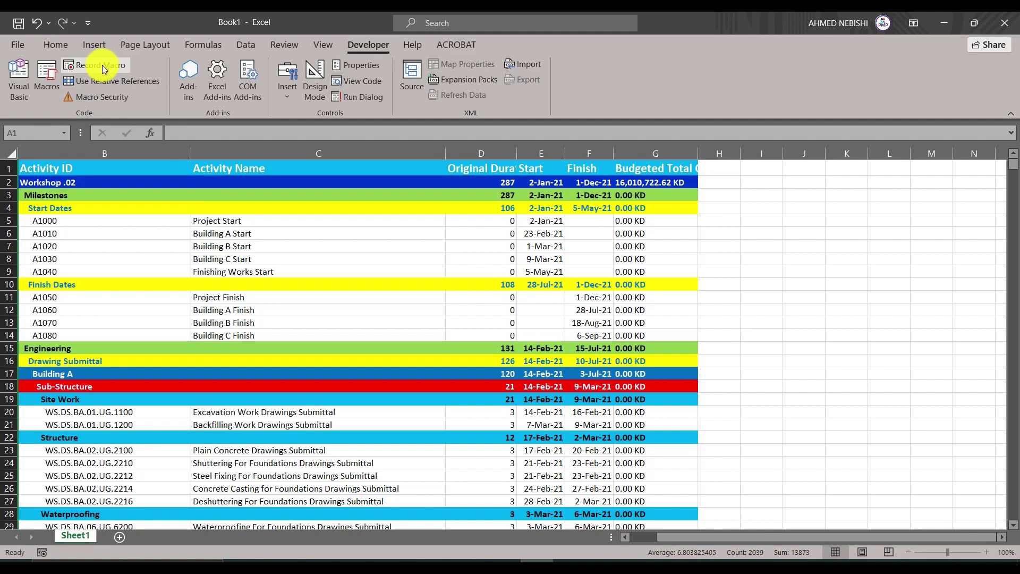
{"action": "left_click_drag", "start_coordinate": [773, 542], "coordinate": [779, 538]}
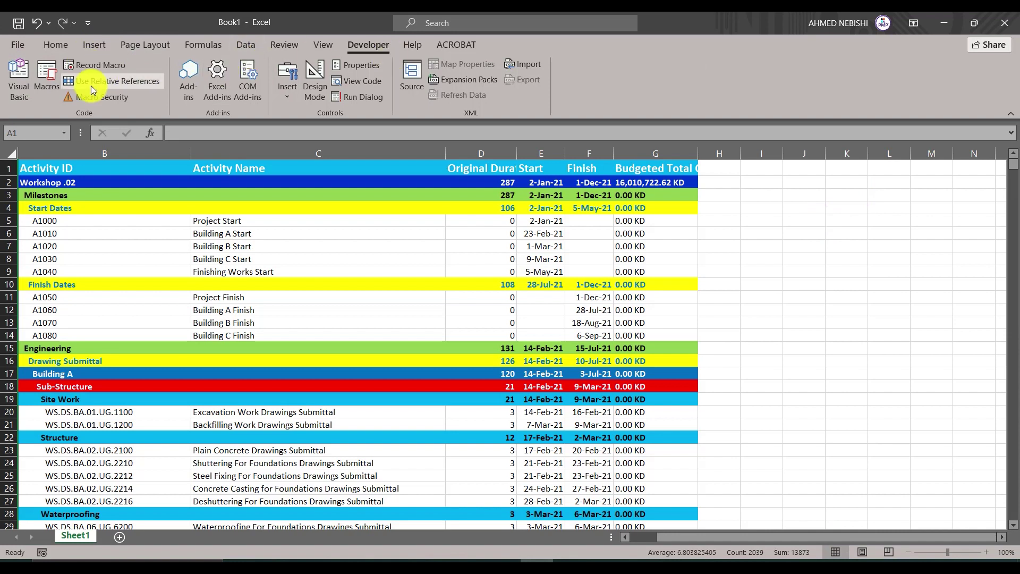
Step: Draw a form button around J3 beside the table and assign it the ConvertP6 macro
{"action": "left_click", "coordinate": [287, 100]}
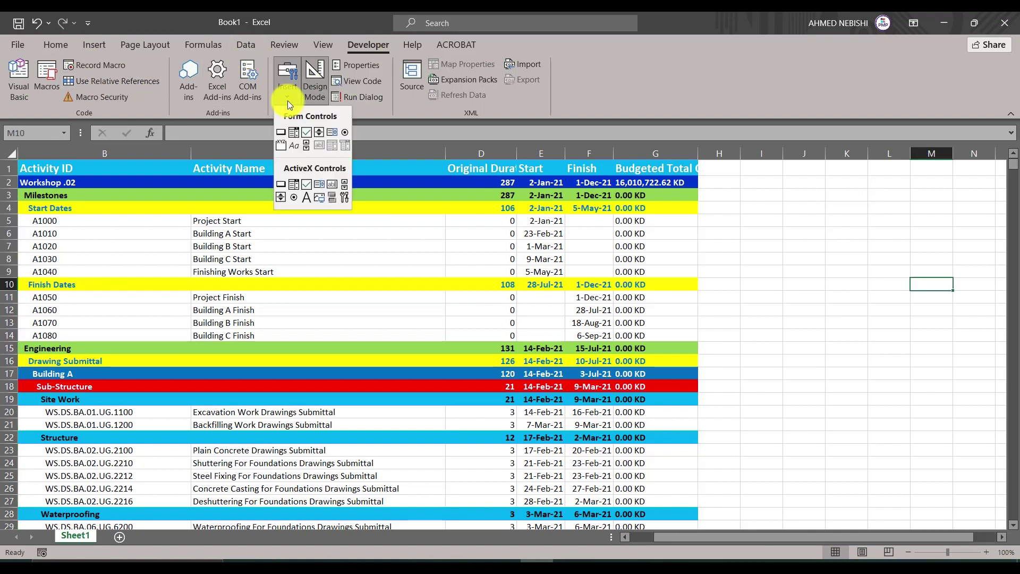
{"action": "left_click", "coordinate": [277, 133]}
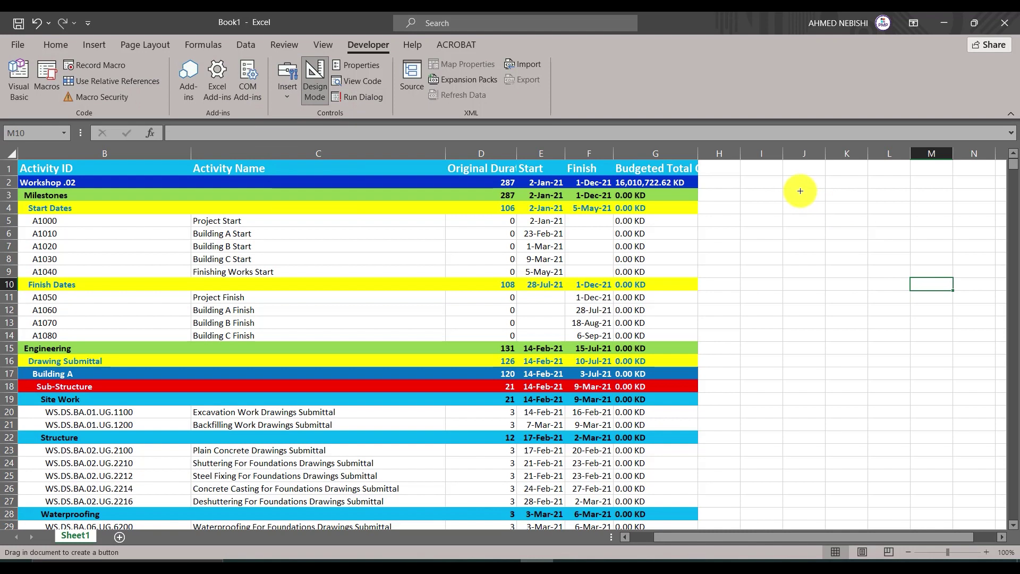
{"action": "left_click_drag", "start_coordinate": [786, 182], "coordinate": [963, 229]}
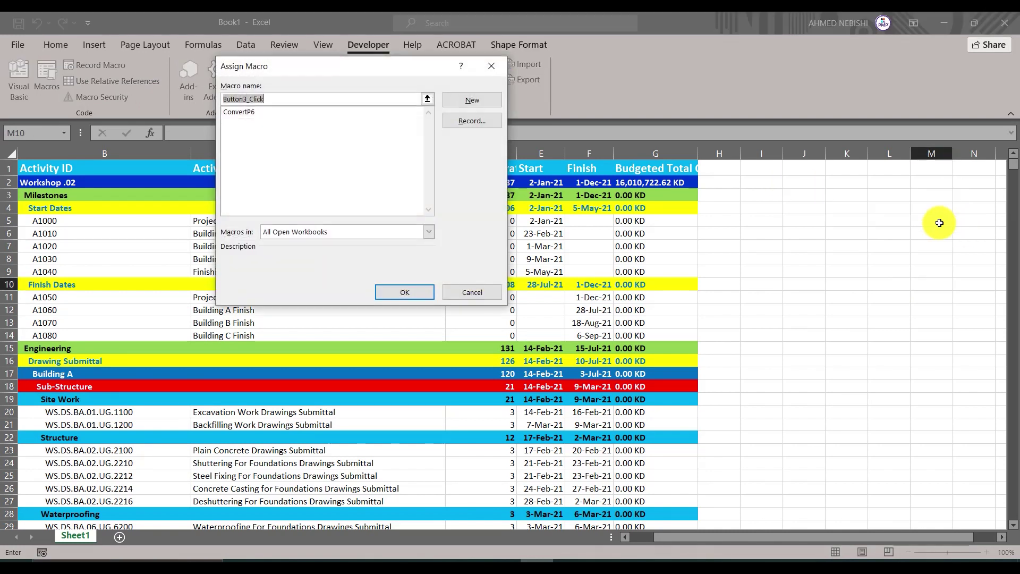
{"action": "left_click", "coordinate": [244, 112]}
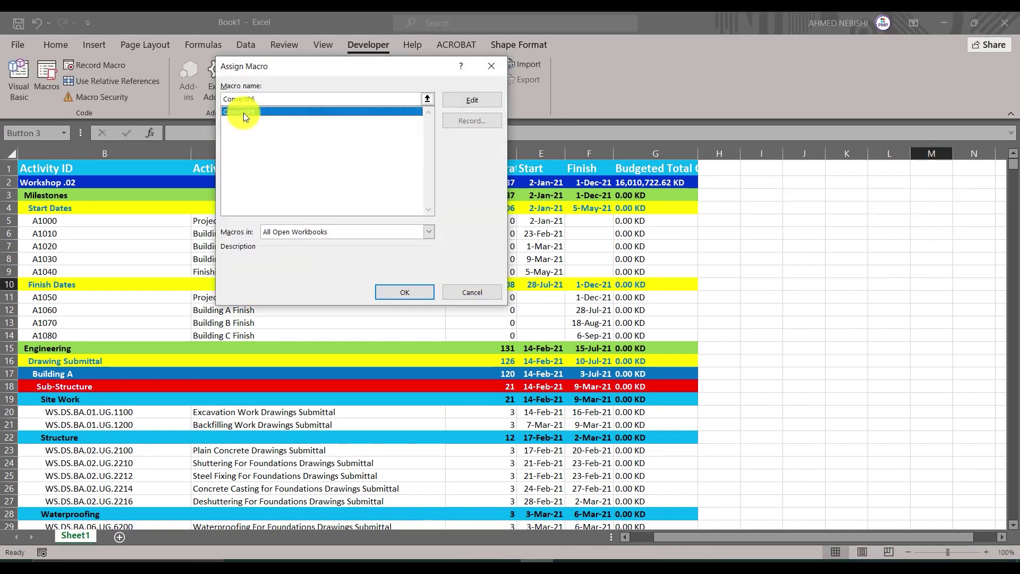
{"action": "left_click", "coordinate": [393, 292]}
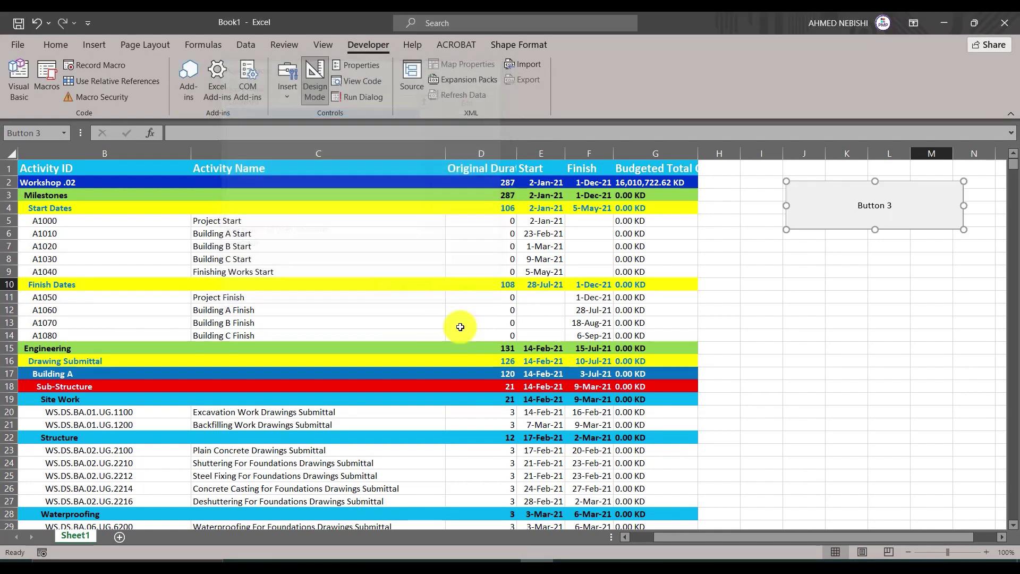
Step: Replace the button's 'Button 3' caption with 'Export to Excel'
{"action": "left_click", "coordinate": [887, 209]}
{"action": "right_click", "coordinate": [886, 209]}
{"action": "left_click", "coordinate": [871, 204]}
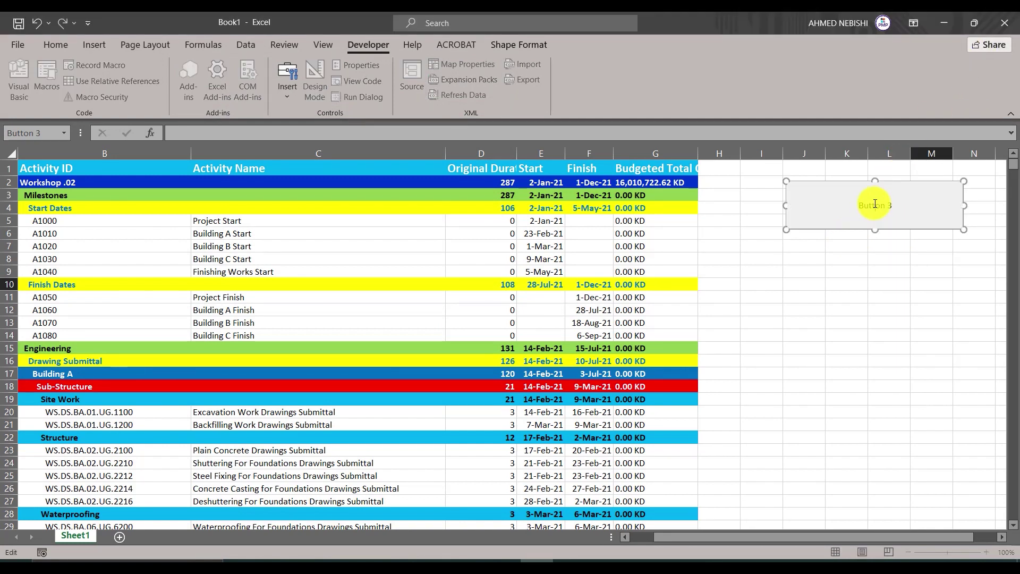
{"action": "left_click_drag", "start_coordinate": [891, 209], "coordinate": [855, 210]}
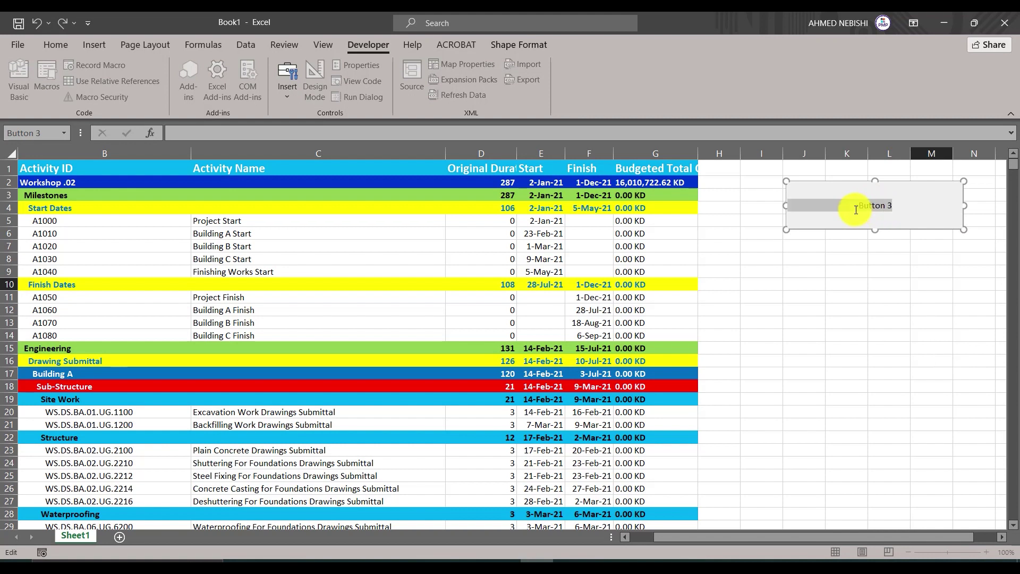
{"action": "type", "text": "Expor"}
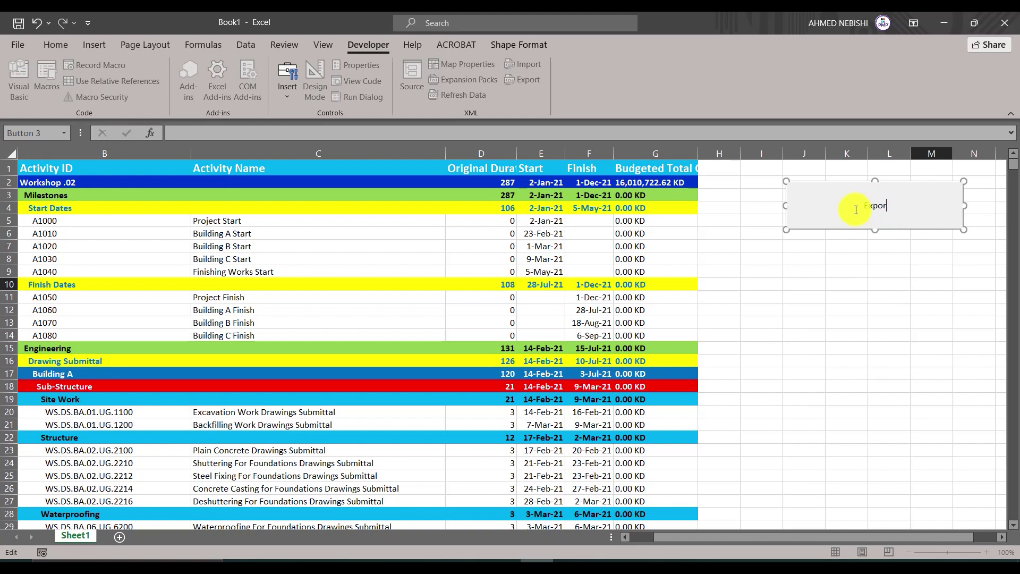
{"action": "type", "text": "t to "}
{"action": "type", "text": "Excel"}
{"action": "left_click_drag", "start_coordinate": [906, 206], "coordinate": [846, 209]}
{"action": "left_click", "coordinate": [902, 207]}
{"action": "left_click_drag", "start_coordinate": [904, 208], "coordinate": [272, 116]}
Step: Make the 'Export to Excel' caption bold at 20-point size
{"action": "left_click", "coordinate": [45, 45]}
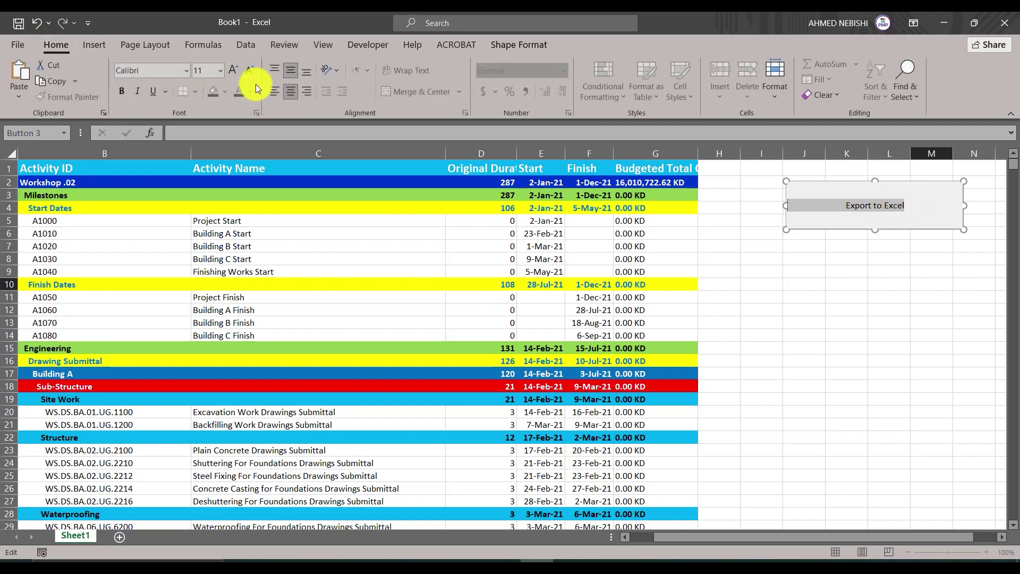
{"action": "left_click", "coordinate": [233, 70]}
{"action": "left_click", "coordinate": [233, 70]}
{"action": "left_click", "coordinate": [233, 70]}
{"action": "left_click", "coordinate": [233, 70]}
{"action": "left_click", "coordinate": [233, 70]}
{"action": "left_click", "coordinate": [120, 92]}
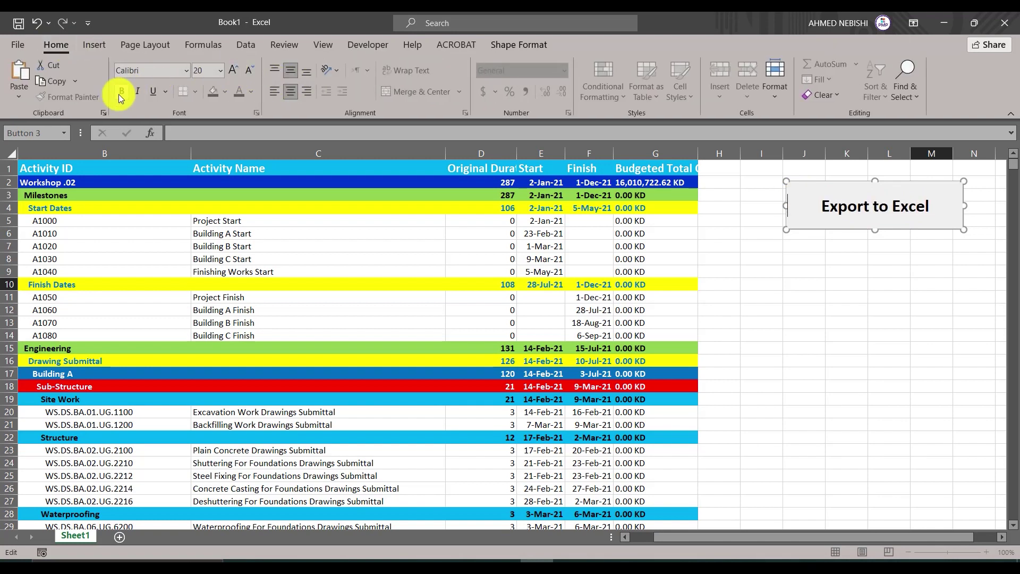
{"action": "left_click", "coordinate": [864, 296]}
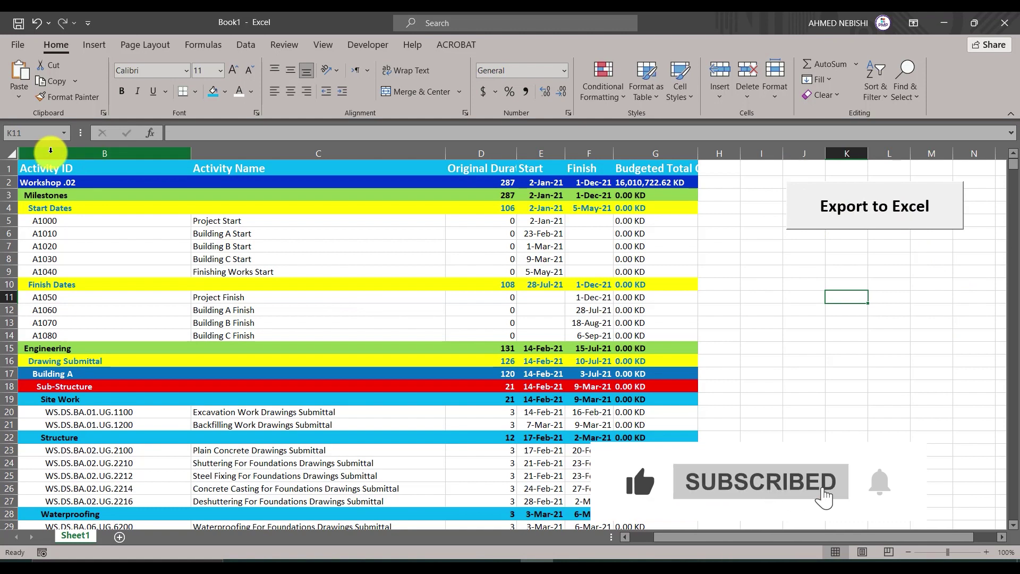
Step: Select the old export data region from the Activity ID header and delete it
{"action": "left_click", "coordinate": [24, 167]}
{"action": "key", "text": "ctrl+a"}
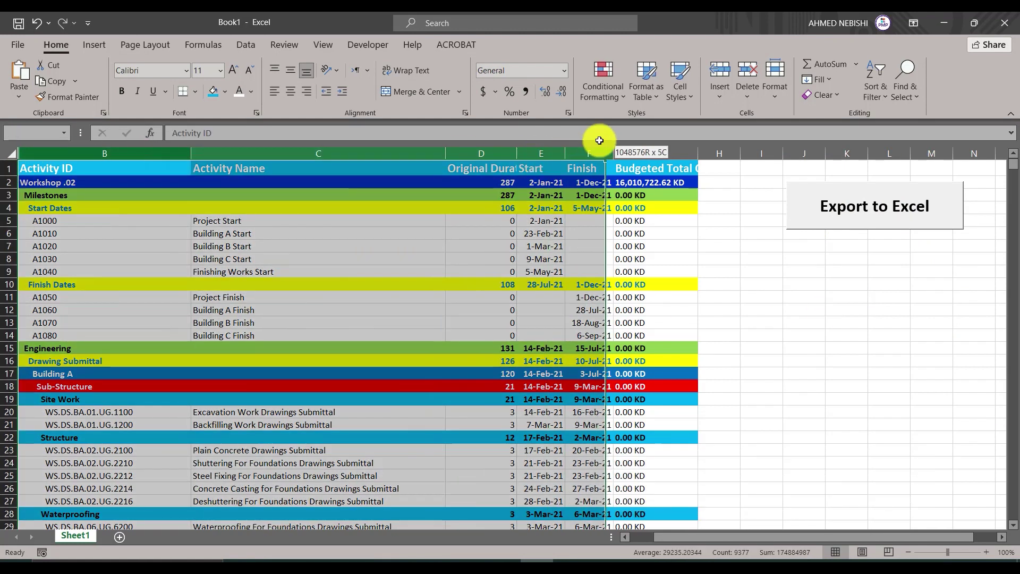
{"action": "right_click", "coordinate": [422, 153]}
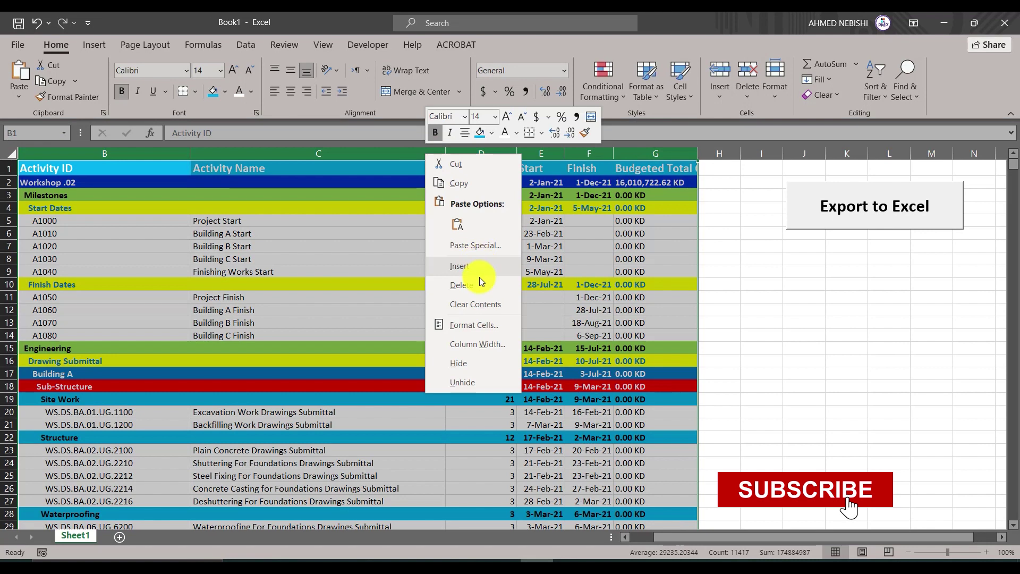
{"action": "key", "text": "Escape"}
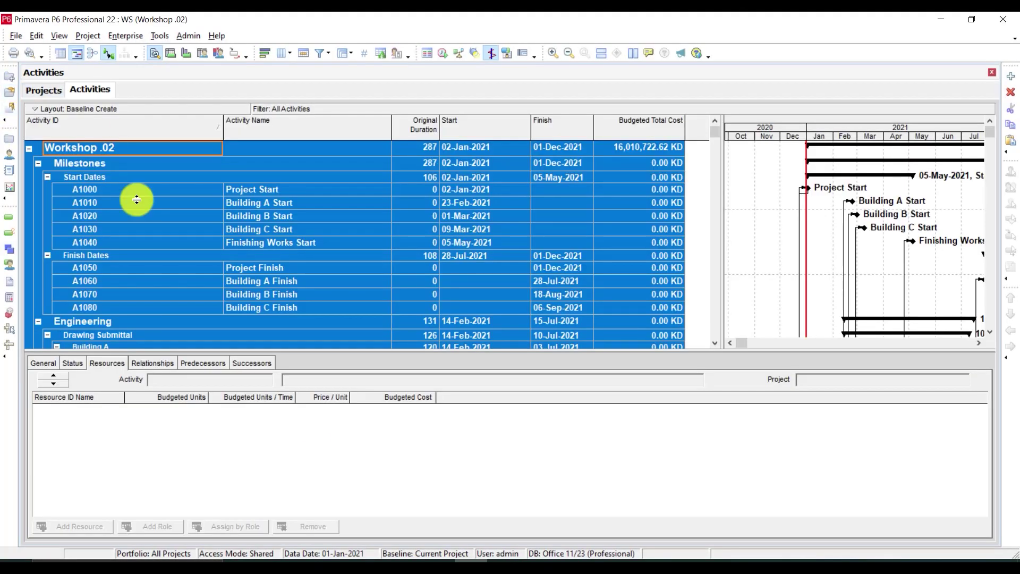
Step: Paste the copied Primavera P6 activities into the workbook at cell A1
{"action": "left_click", "coordinate": [942, 19]}
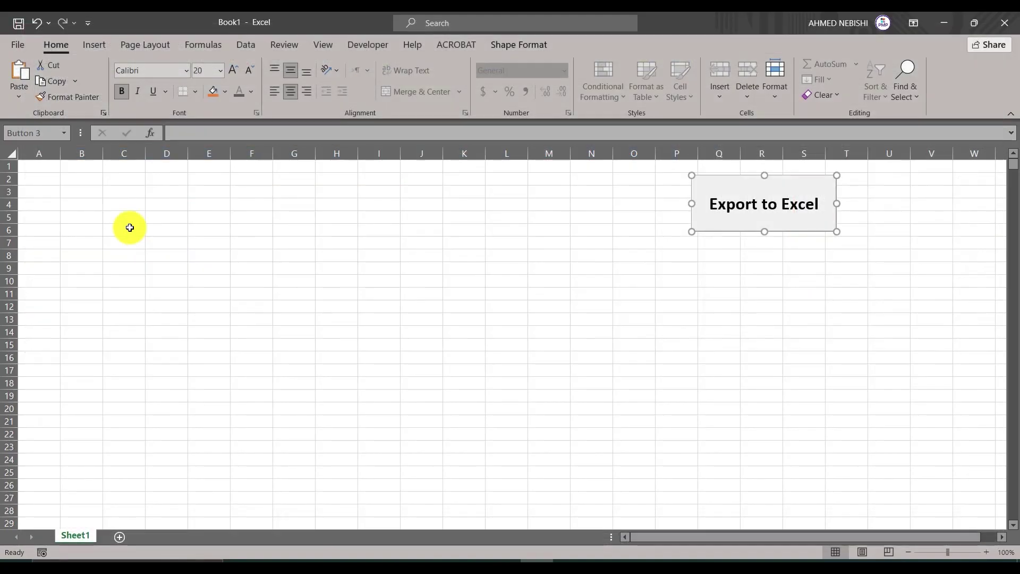
{"action": "left_click", "coordinate": [42, 172]}
{"action": "right_click", "coordinate": [41, 165]}
{"action": "left_click", "coordinate": [74, 234]}
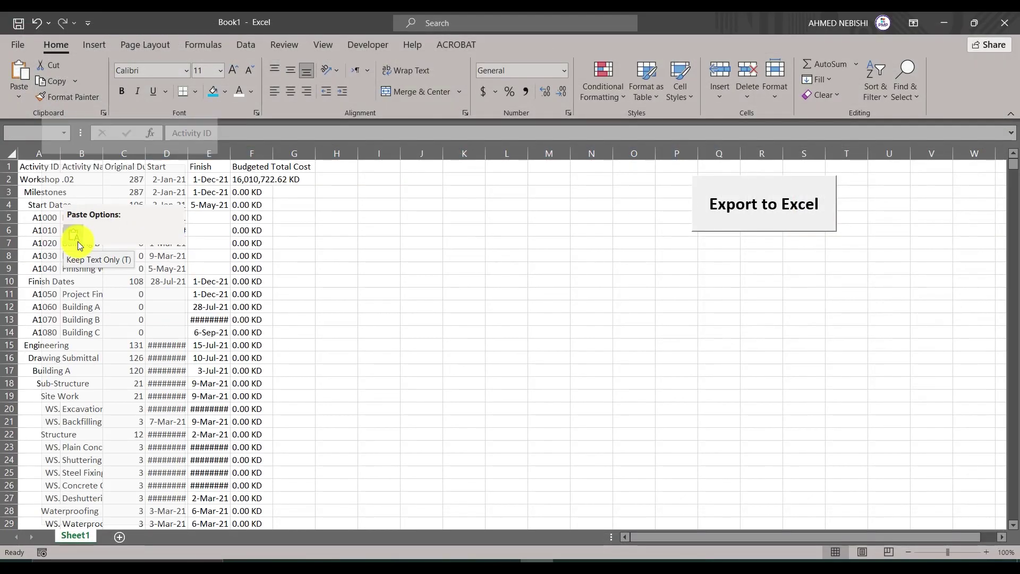
Step: Run the Export to Excel button and review the WBS colour-banded Workshop .02 table
{"action": "left_click", "coordinate": [742, 205]}
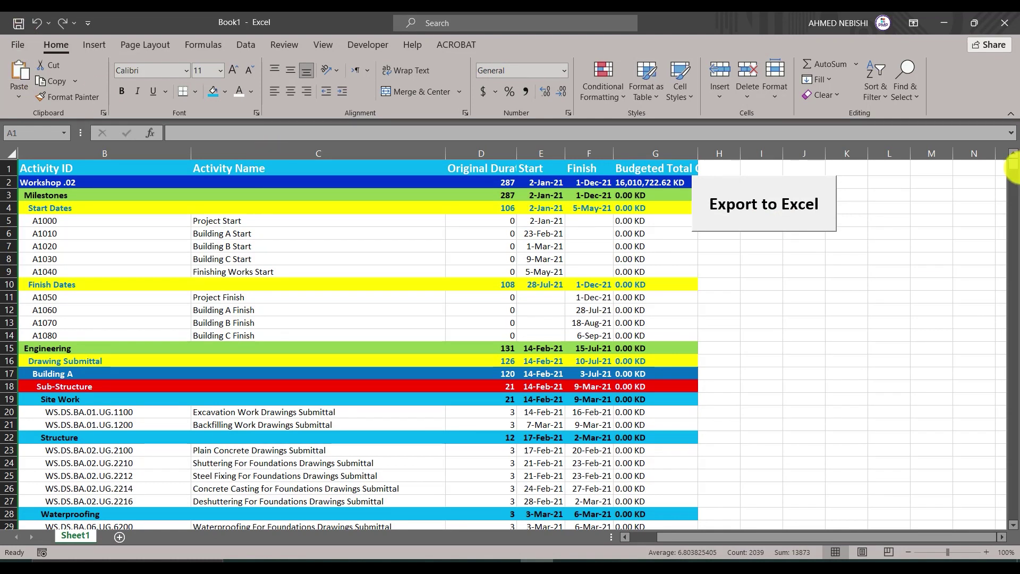
{"action": "scroll", "coordinate": [593, 266], "scroll_direction": "down", "scroll_amount": 6}
{"action": "scroll", "coordinate": [593, 250], "scroll_direction": "down", "scroll_amount": 6}
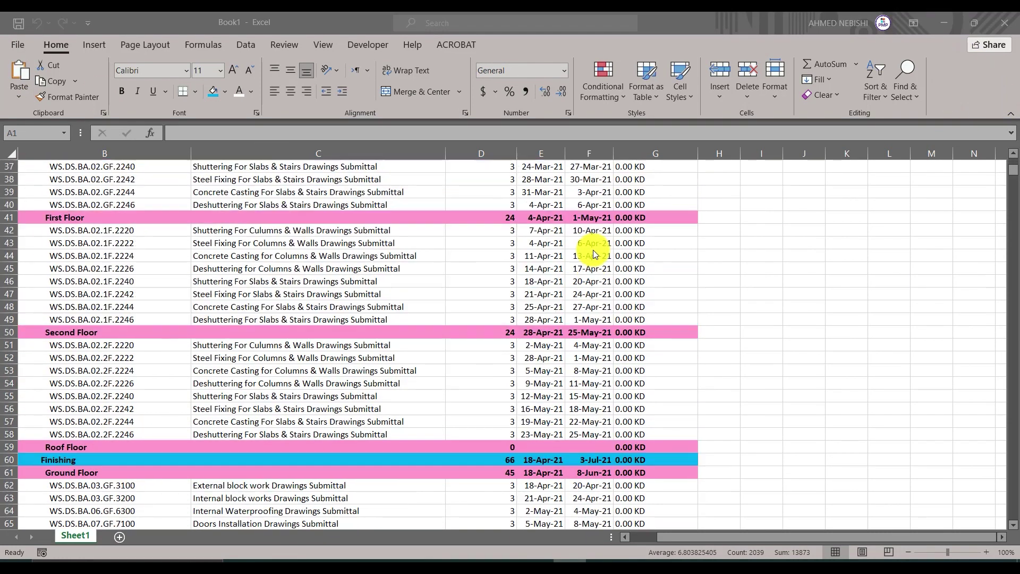
{"action": "scroll", "coordinate": [593, 250], "scroll_direction": "down", "scroll_amount": 6}
{"action": "scroll", "coordinate": [470, 349], "scroll_direction": "down", "scroll_amount": 13}
{"action": "scroll", "coordinate": [470, 349], "scroll_direction": "down", "scroll_amount": 8}
{"action": "scroll", "coordinate": [471, 349], "scroll_direction": "down", "scroll_amount": 7}
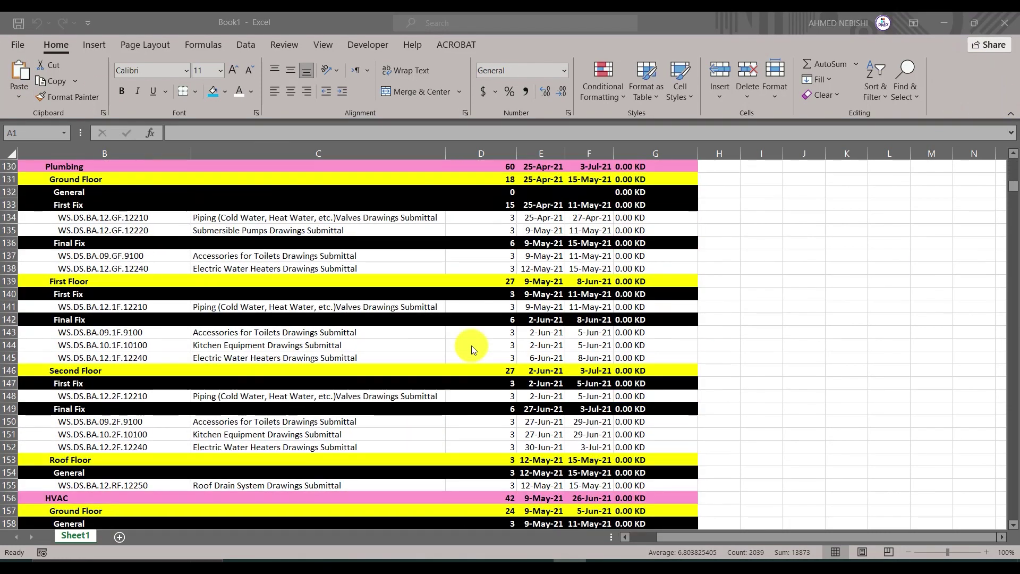
{"action": "scroll", "coordinate": [472, 352], "scroll_direction": "up", "scroll_amount": 17}
{"action": "scroll", "coordinate": [470, 350], "scroll_direction": "up", "scroll_amount": 13}
{"action": "scroll", "coordinate": [465, 358], "scroll_direction": "up", "scroll_amount": 13}
{"action": "scroll", "coordinate": [467, 359], "scroll_direction": "up", "scroll_amount": 3}
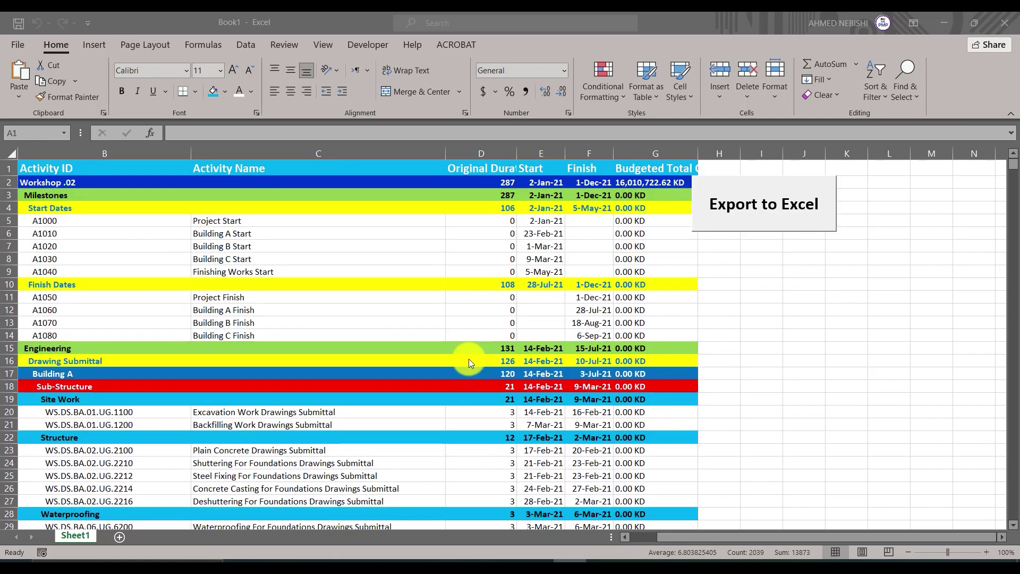
{"action": "scroll", "coordinate": [368, 289], "scroll_direction": "down", "scroll_amount": 8}
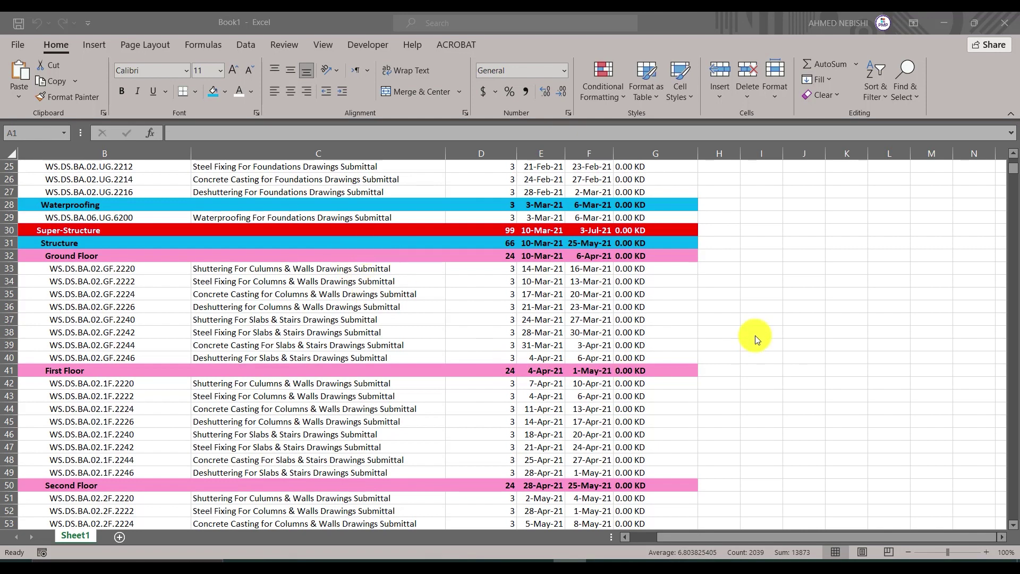
{"action": "scroll", "coordinate": [754, 335], "scroll_direction": "up", "scroll_amount": 6}
{"action": "scroll", "coordinate": [862, 317], "scroll_direction": "up", "scroll_amount": 2}
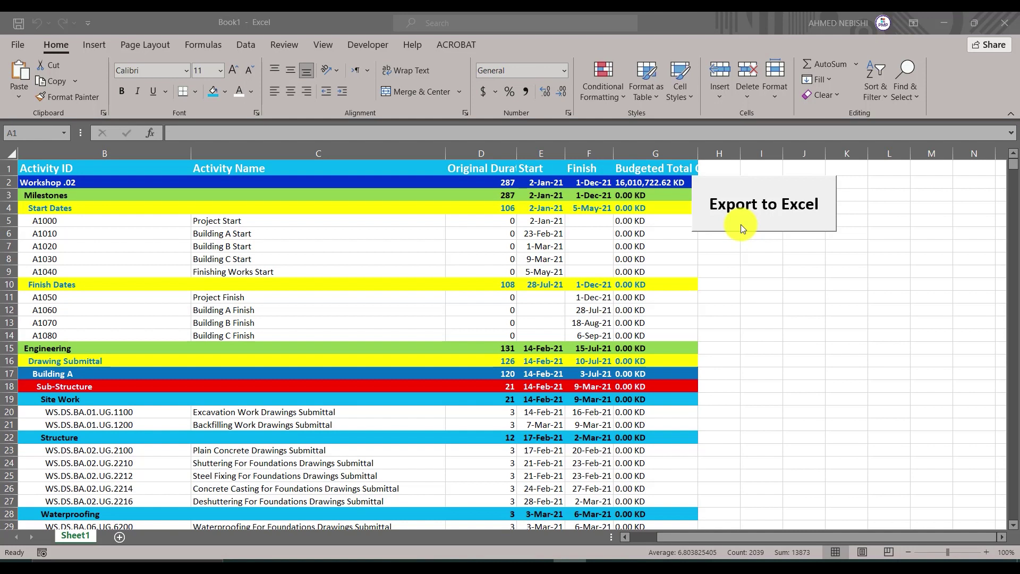